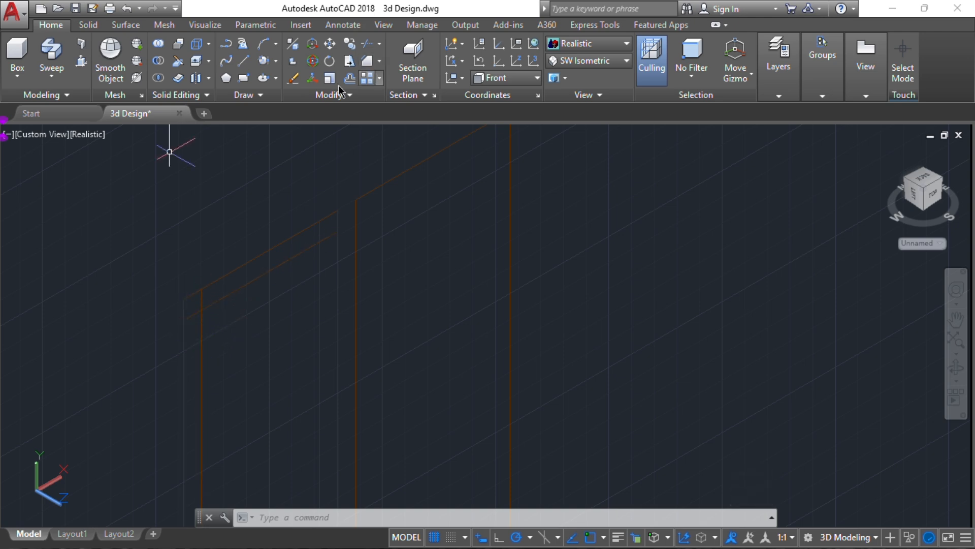
Set both chamfer distances to 0 and sharpen the right vertical-to-top frame corner
left_click(367, 63)
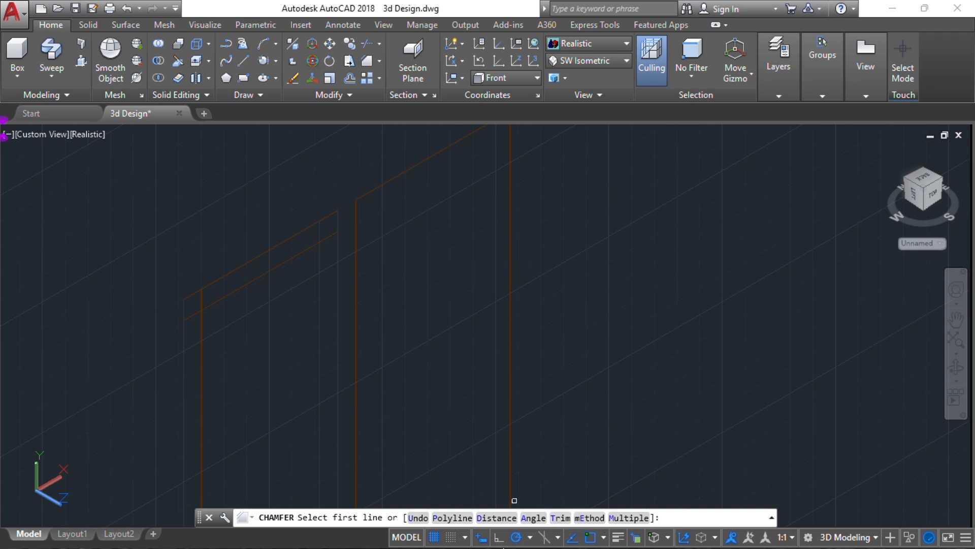
left_click(500, 518)
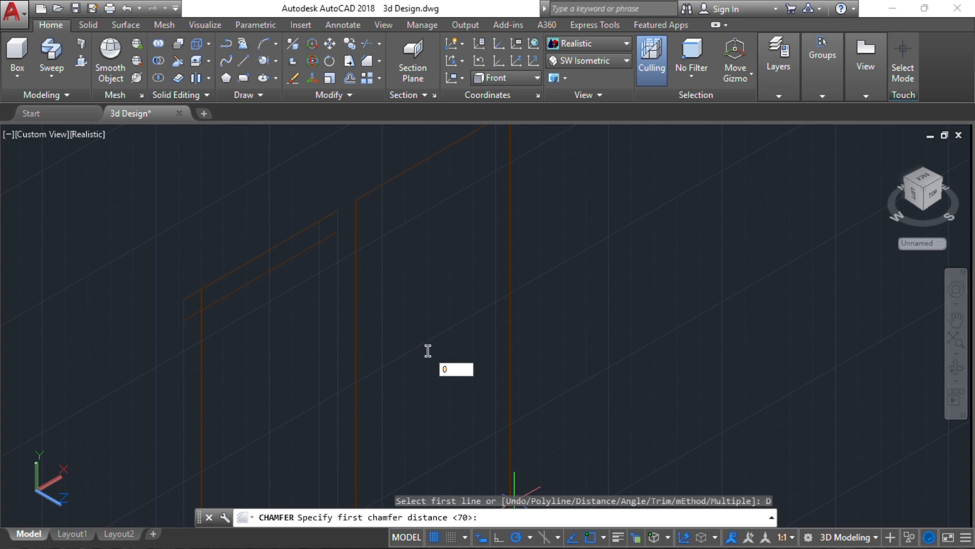
key("Return")
key("Return")
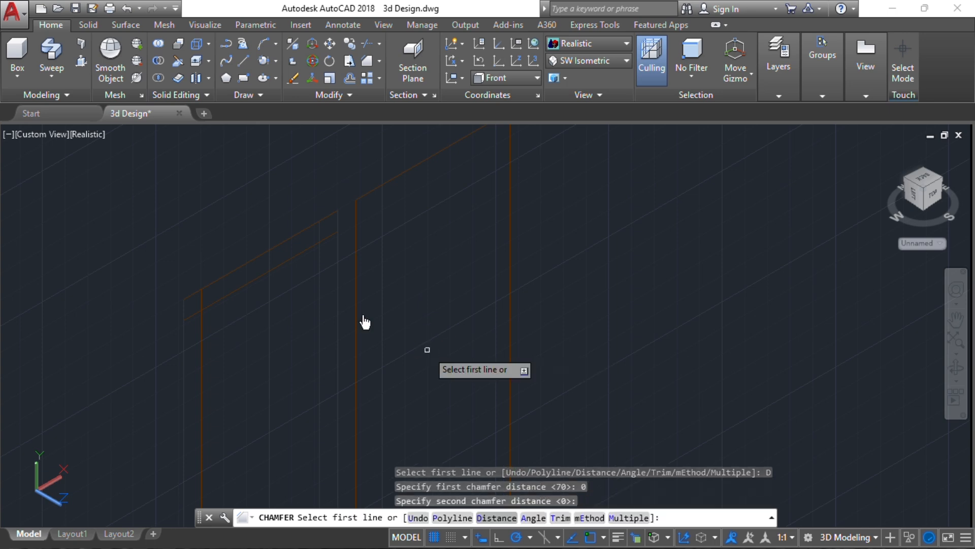
left_click(318, 249)
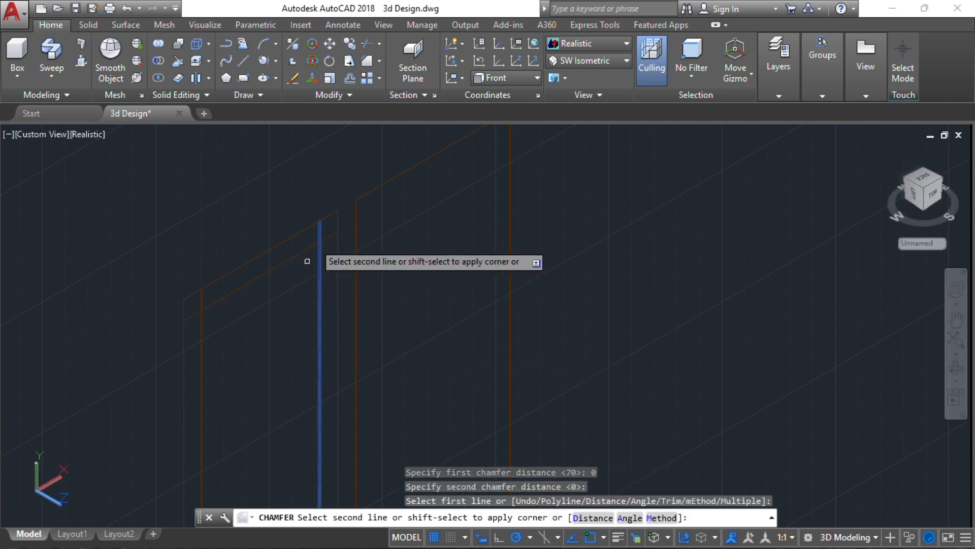
left_click(309, 248)
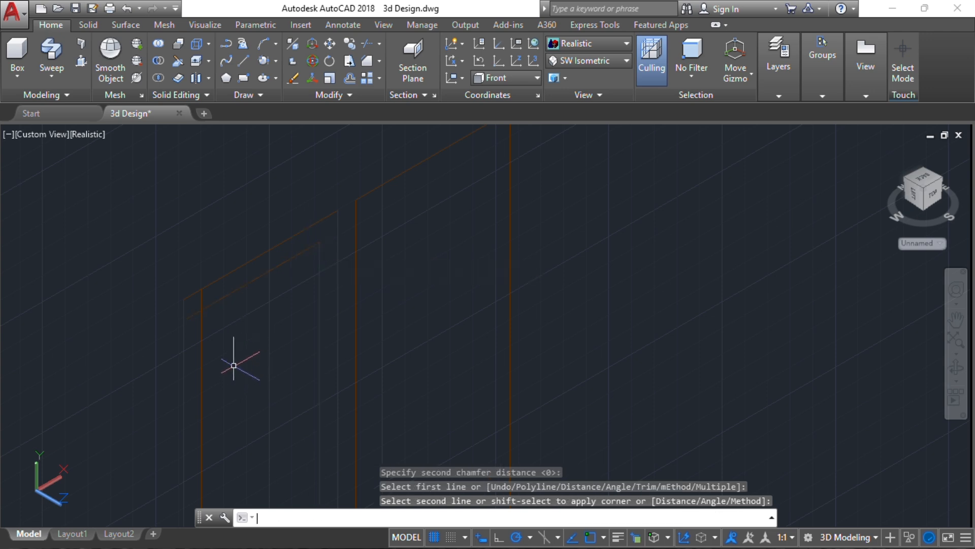
Chamfer the left vertical frame line to the top diagonal line at zero distance
key("Return")
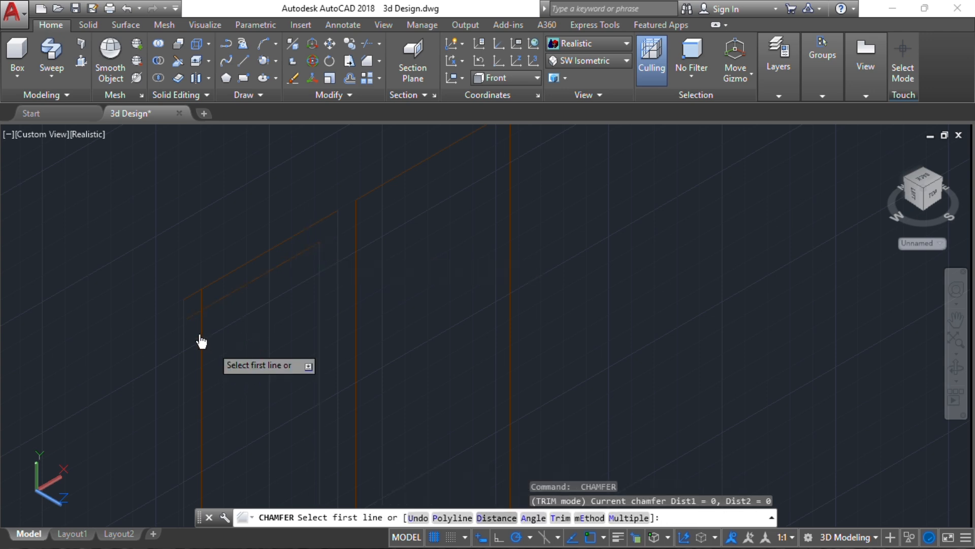
left_click(200, 323)
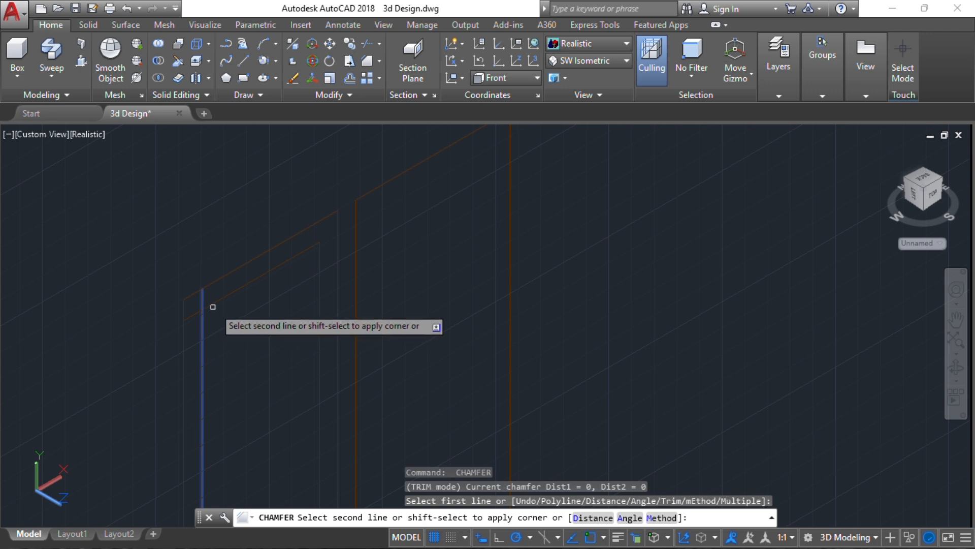
left_click(216, 303)
middle_click_drag(216, 303, 286, 175, "shift")
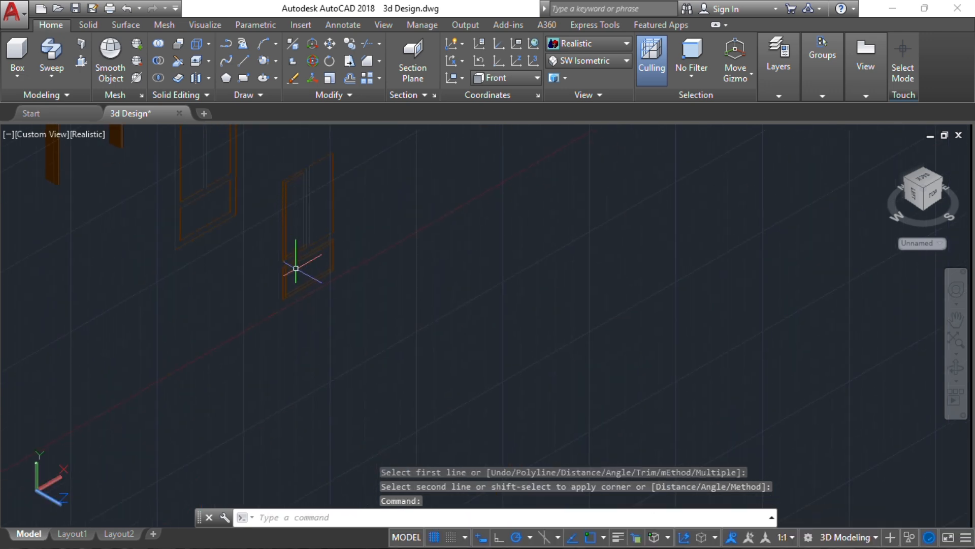
Close the first three open corners of the second frame with zero-distance chamfers
scroll(289, 249, "up", 3)
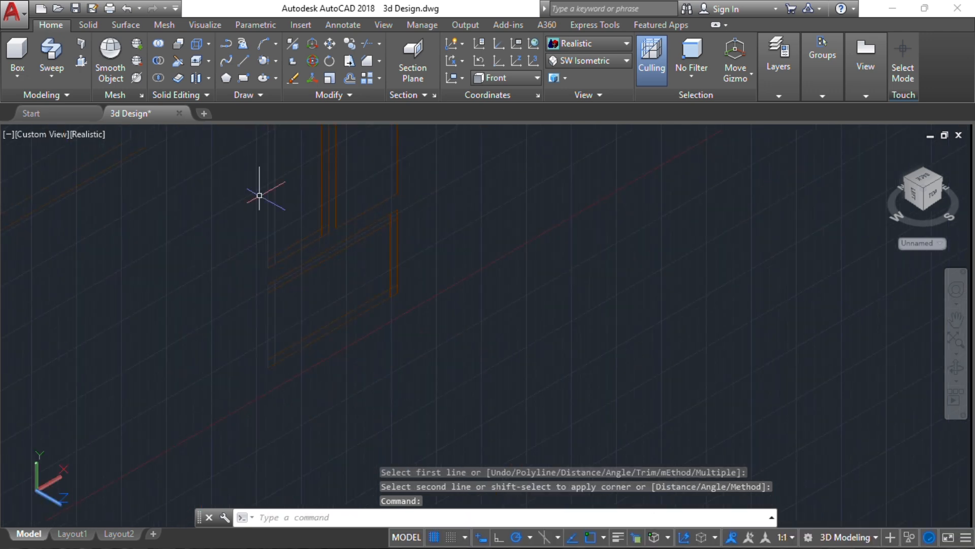
scroll(272, 239, "up", 2)
key("Return")
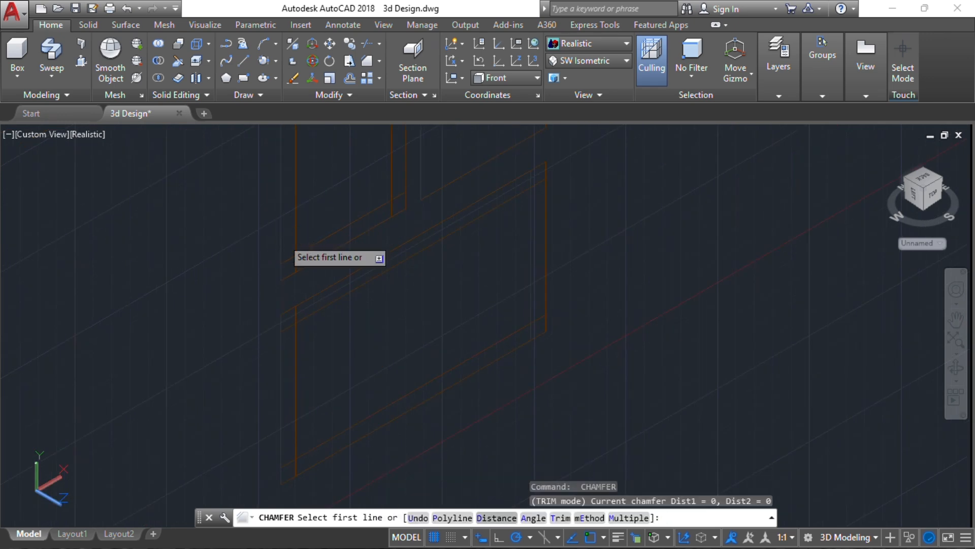
left_click(310, 248)
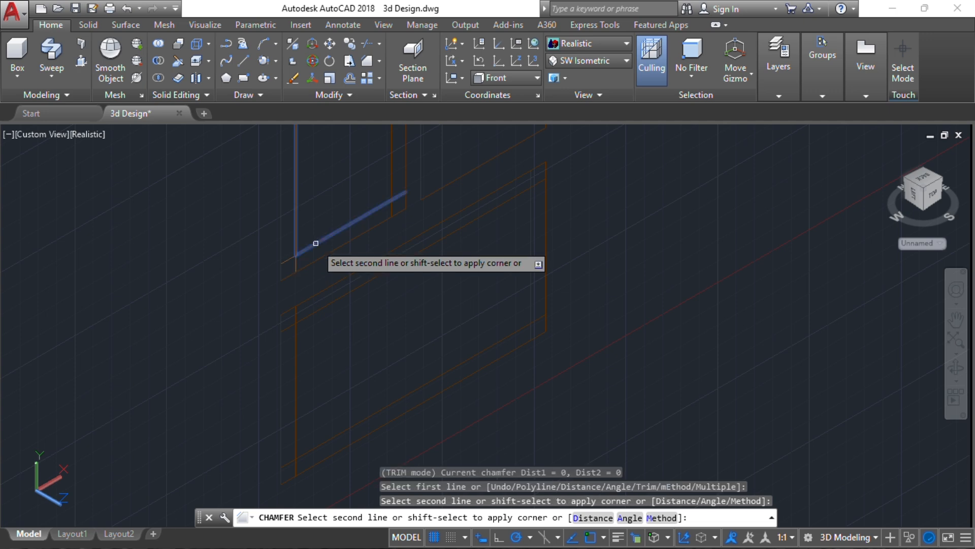
left_click(392, 206)
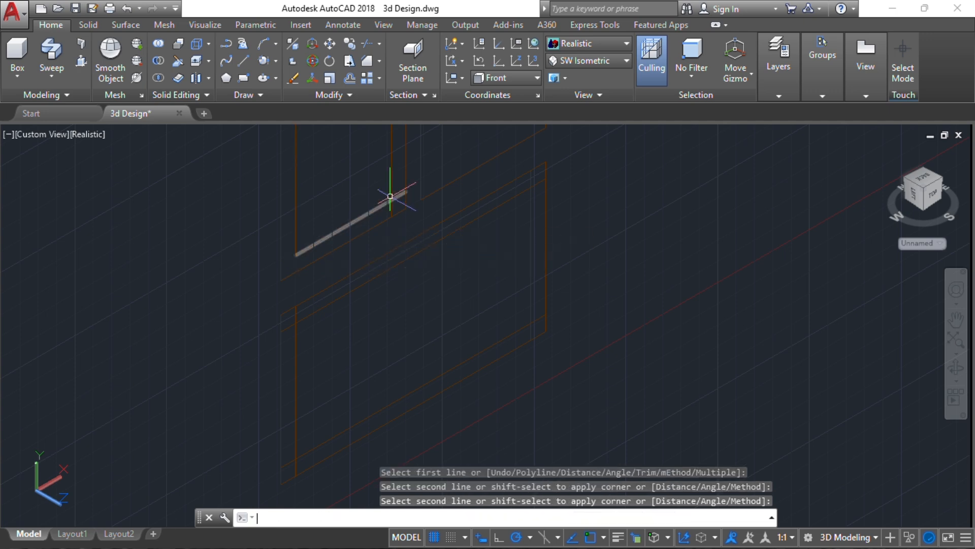
key("Return")
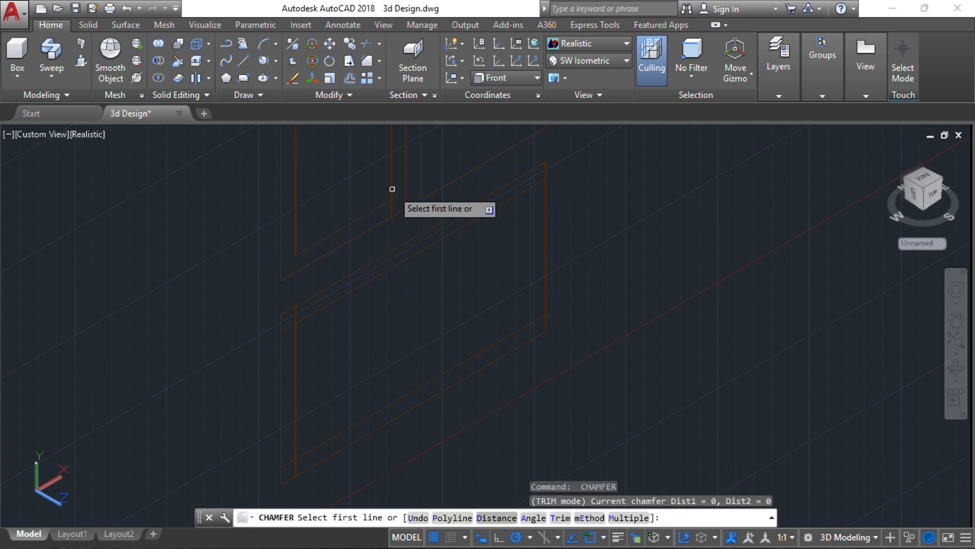
left_click(392, 189)
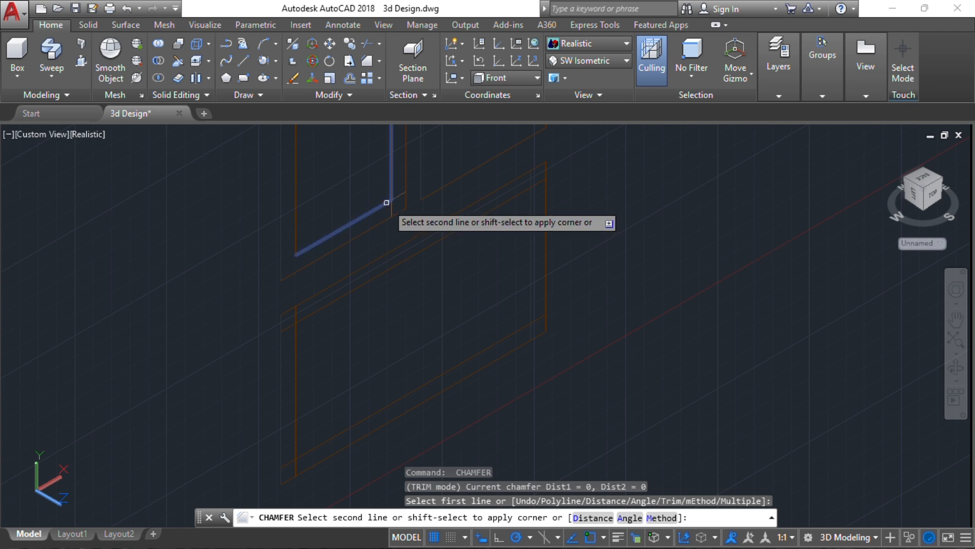
left_click(387, 202)
key("Return")
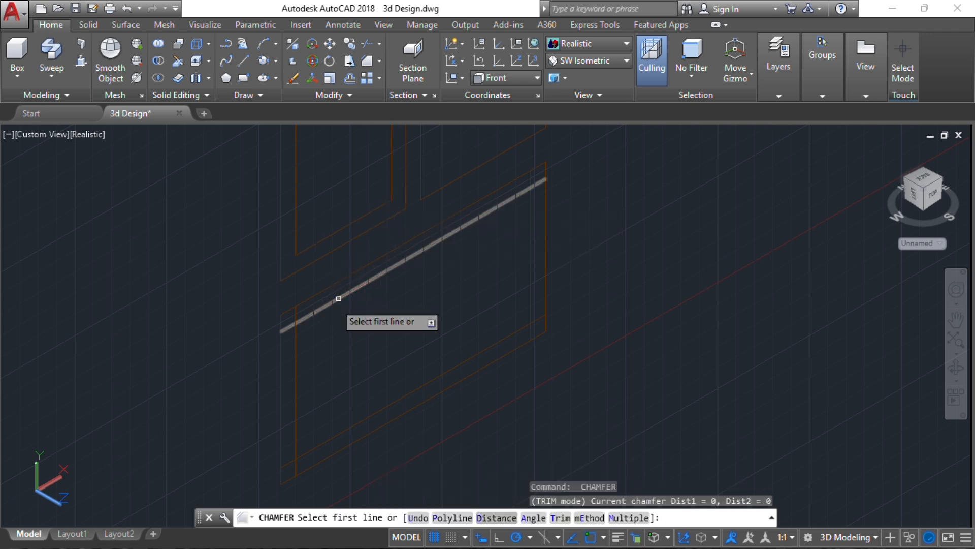
left_click(296, 334)
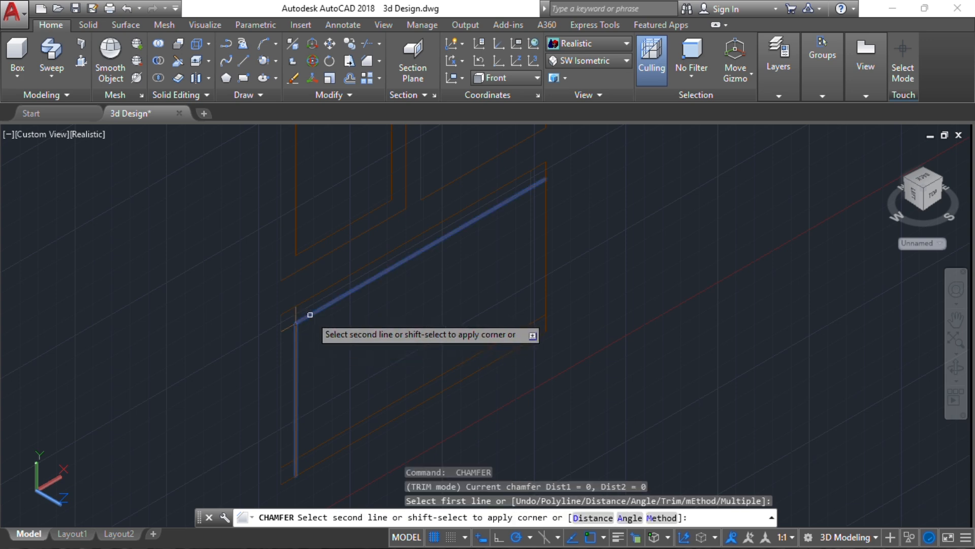
left_click(310, 314)
Close the remaining three corners, including the bottom ones, with zero-distance chamfers
key("Return")
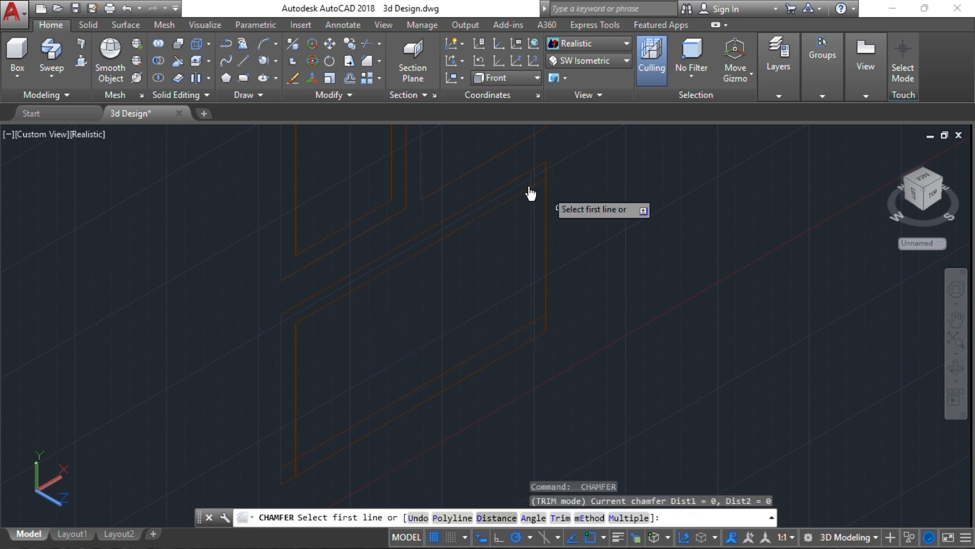
left_click(523, 192)
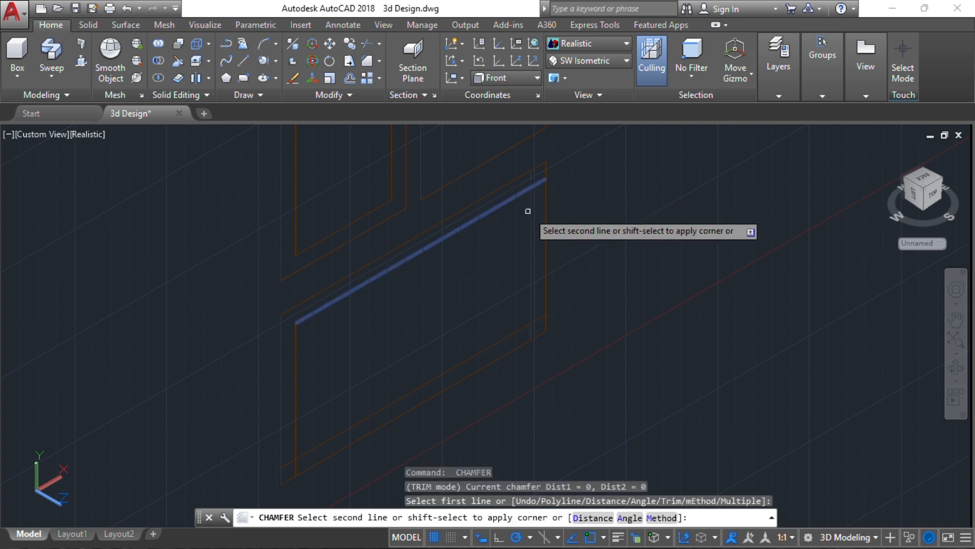
left_click(533, 185)
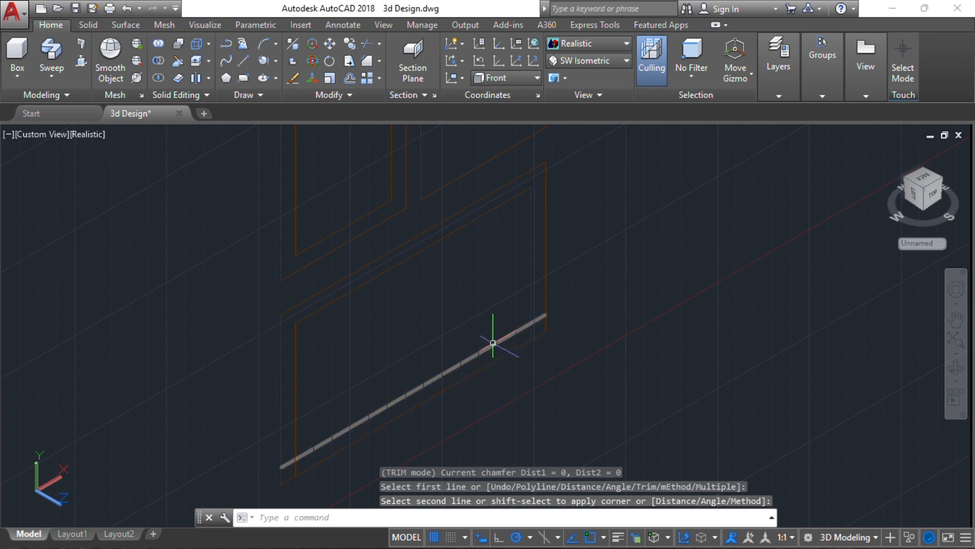
key("Return")
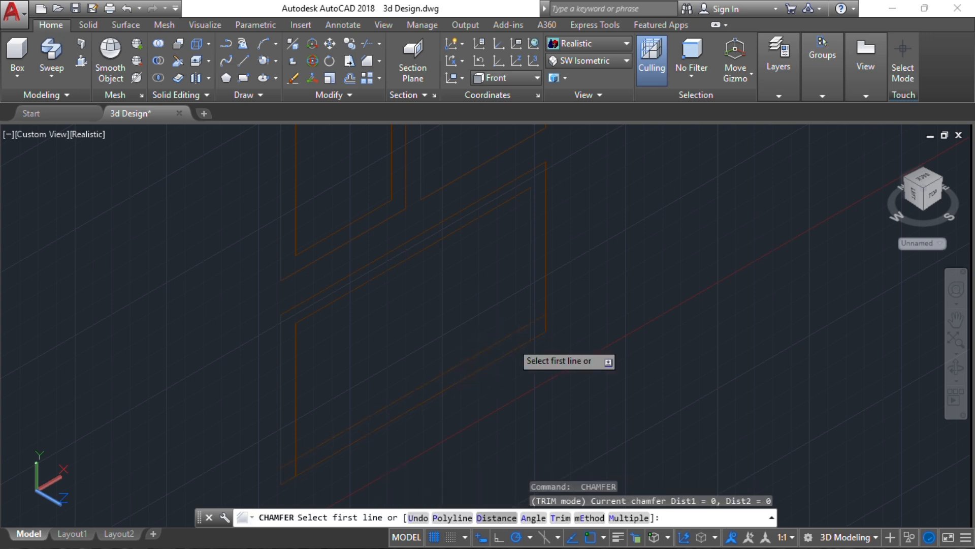
left_click(521, 327)
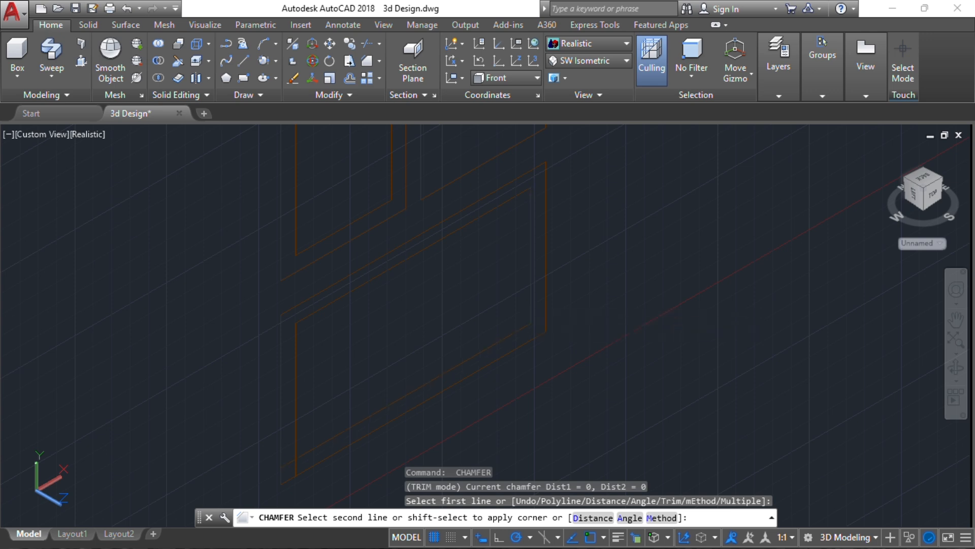
left_click(362, 410)
key("Return")
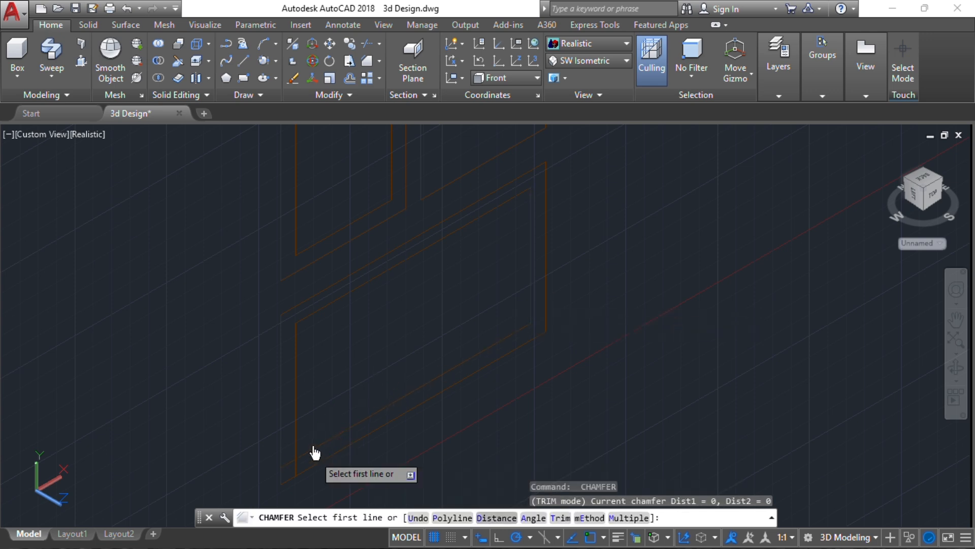
left_click(308, 449)
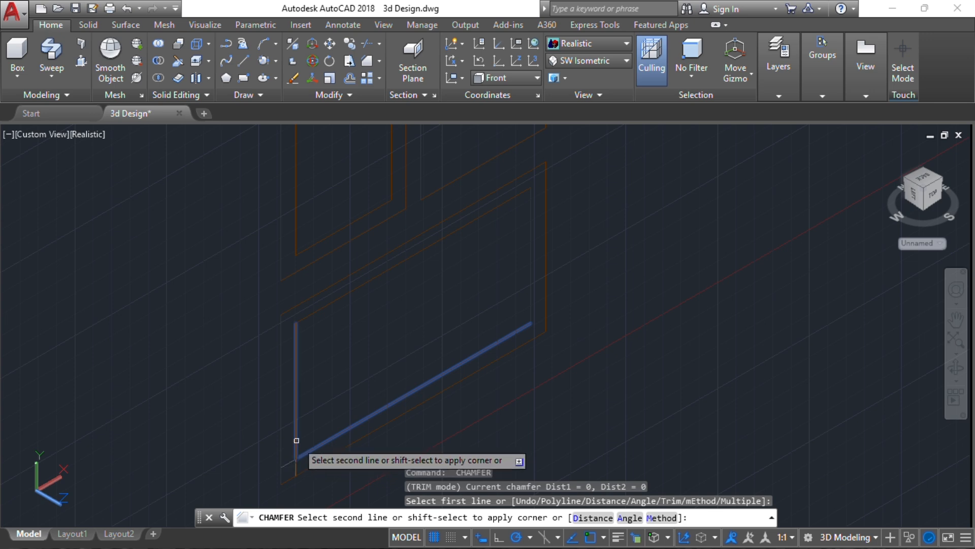
left_click(297, 441)
scroll(406, 274, "down", 6)
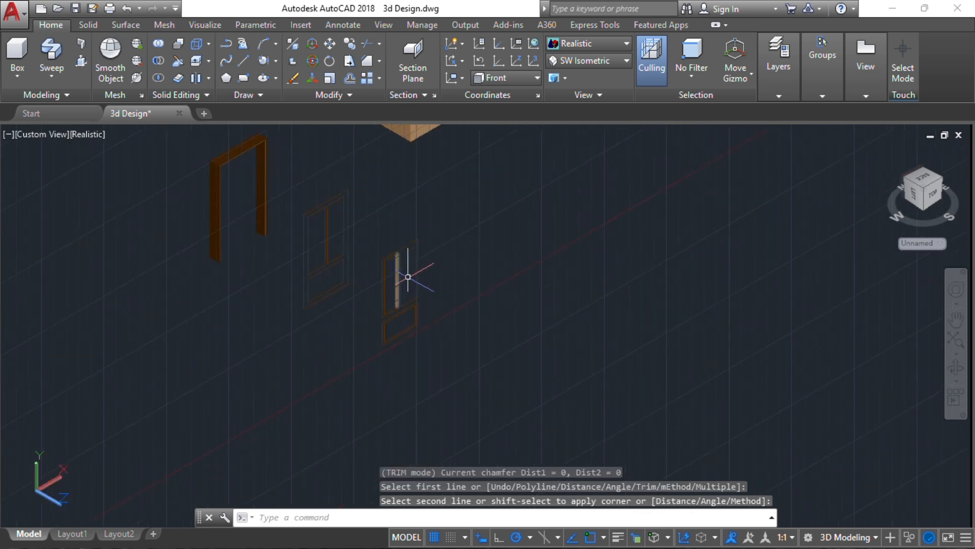
Join the small door frame's lines into 3D polylines with J
left_click(436, 357)
left_click(383, 242)
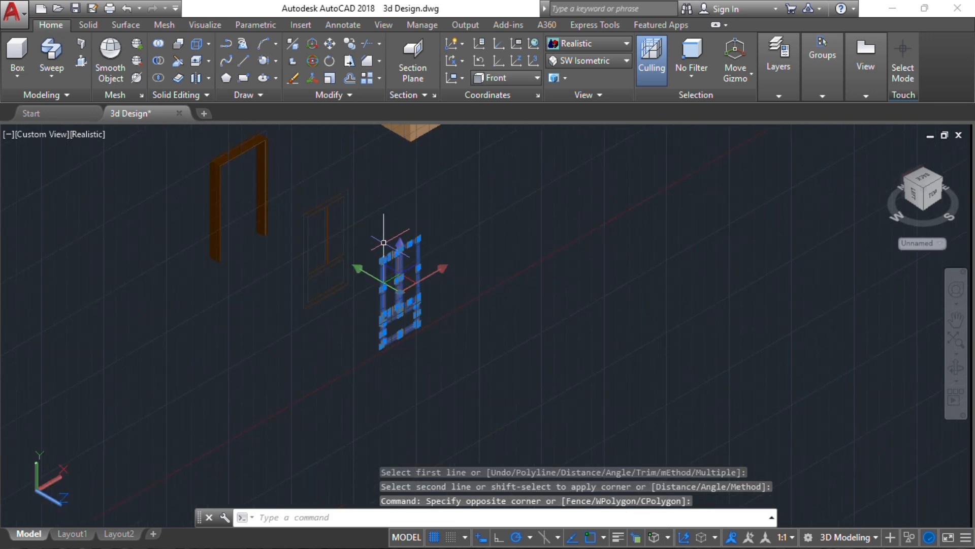
type("j")
key("Return")
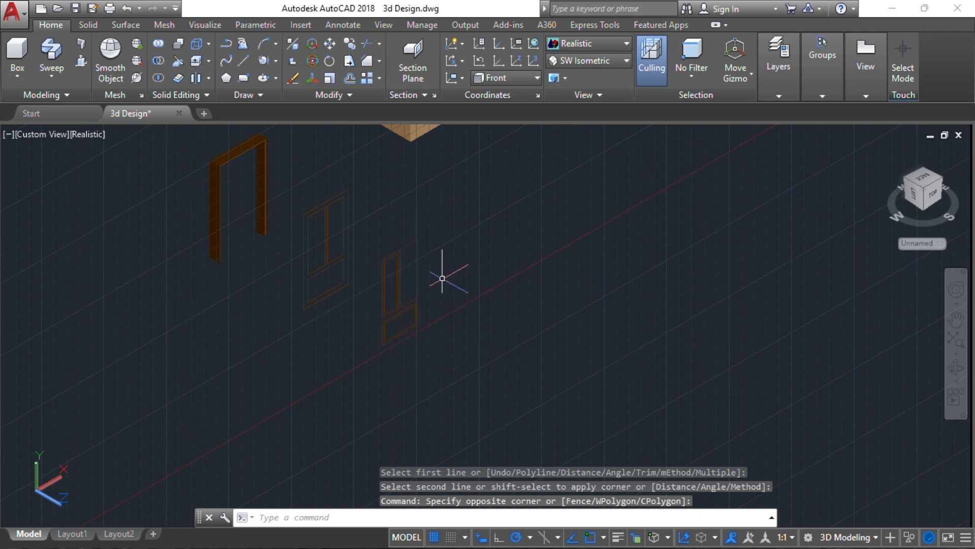
Copy the joined frame polyline from its corner to a new position
scroll(399, 265, "up", 5)
scroll(396, 268, "up", 3)
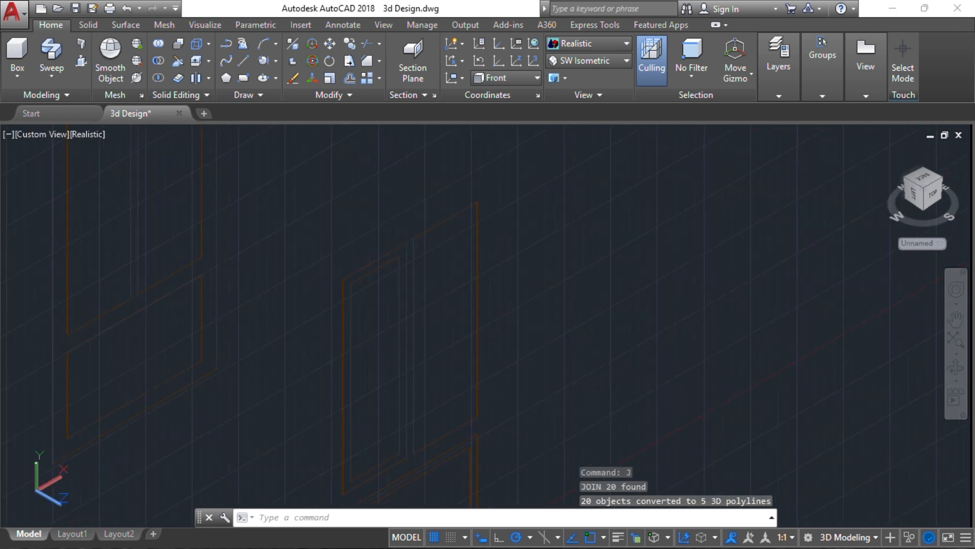
left_click(401, 295)
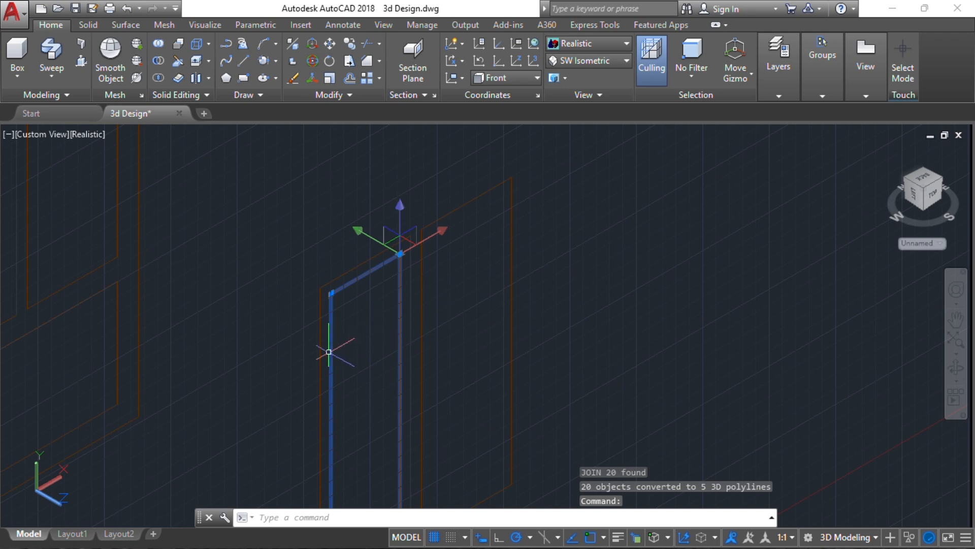
type("co")
key("Return")
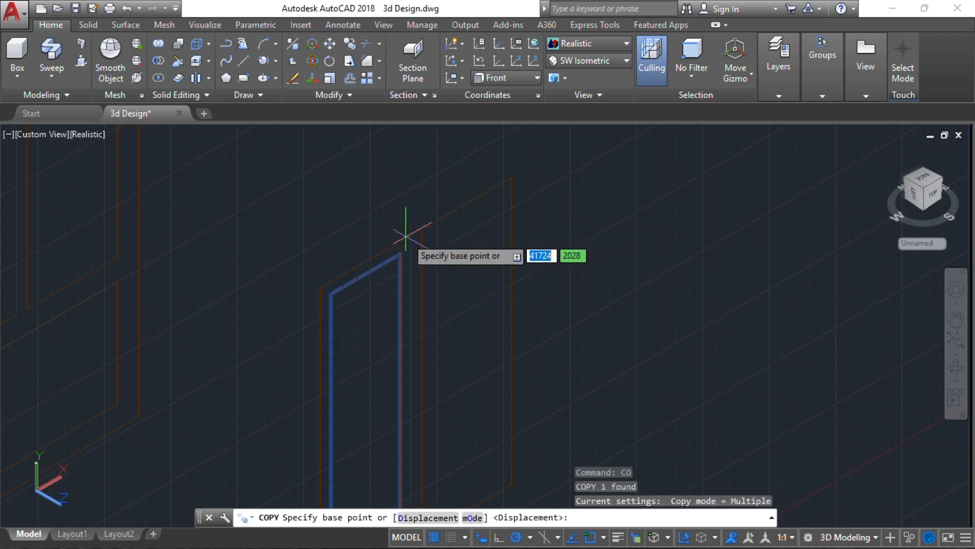
left_click(410, 236)
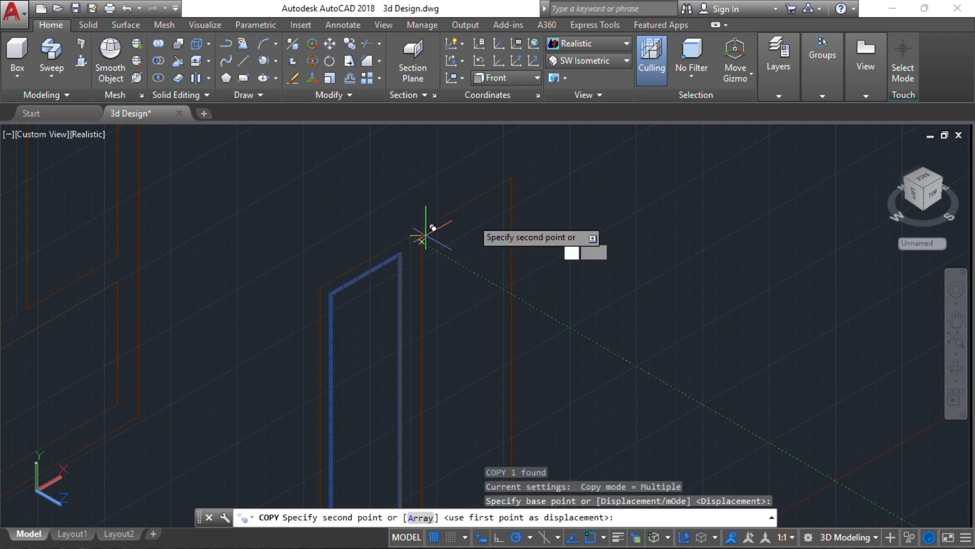
left_click(513, 173)
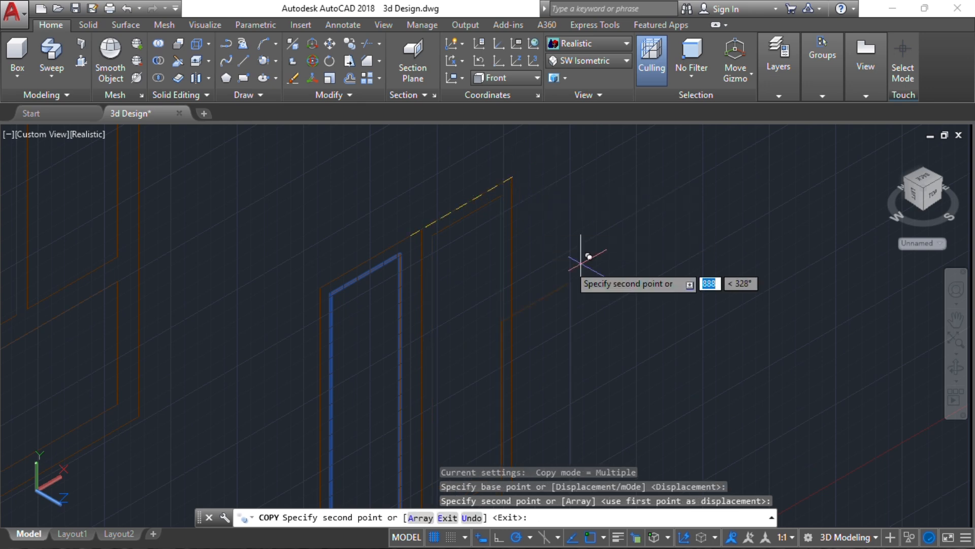
key("Escape")
Move the vertical, left and lower frame pieces 50 units up along Z
middle_click_drag(398, 270, 407, 263)
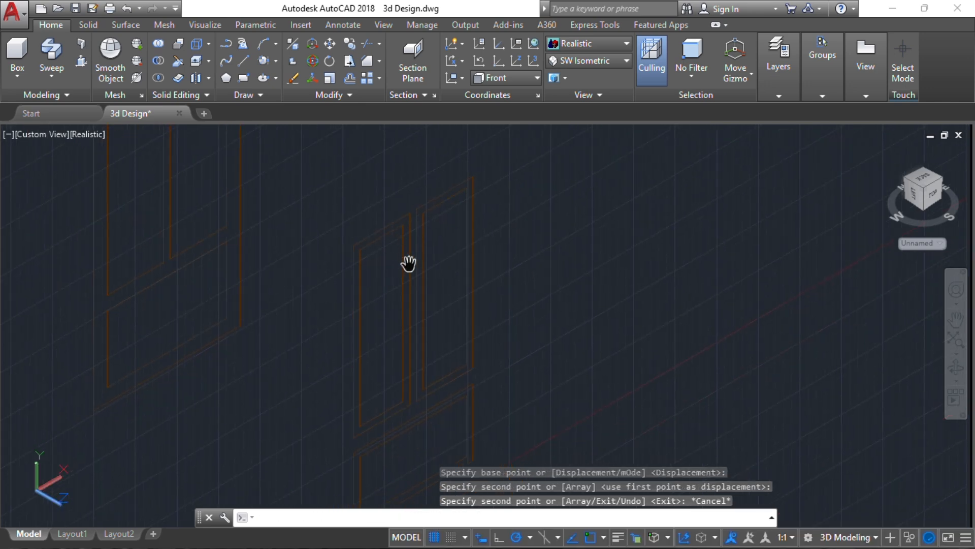
left_click(422, 309)
left_click(410, 340)
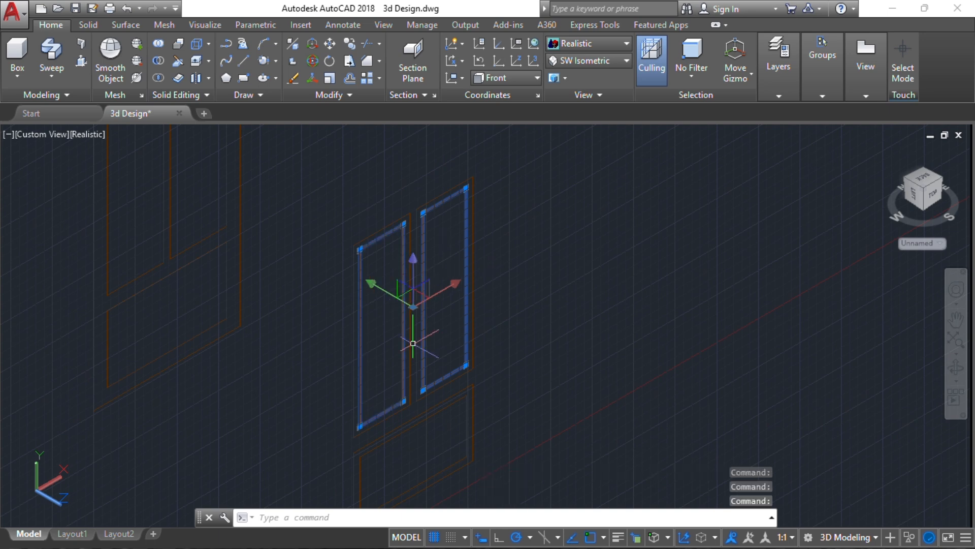
middle_click_drag(412, 391, 439, 271)
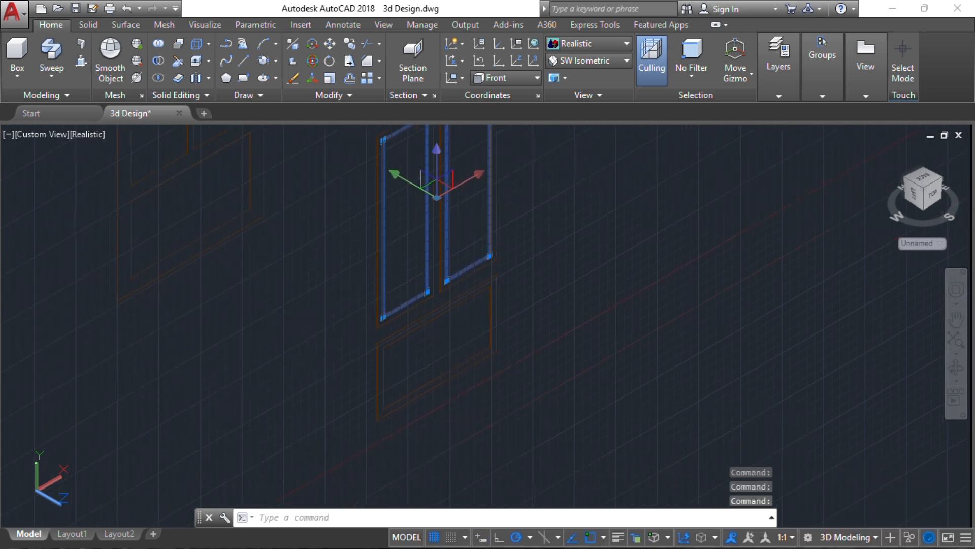
left_click(405, 336)
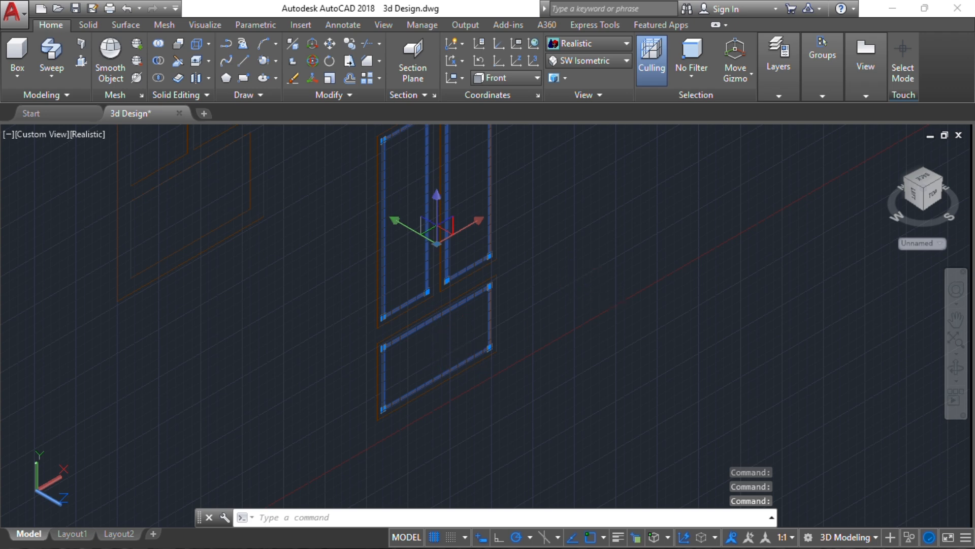
type("m")
key("Return")
left_click(555, 264)
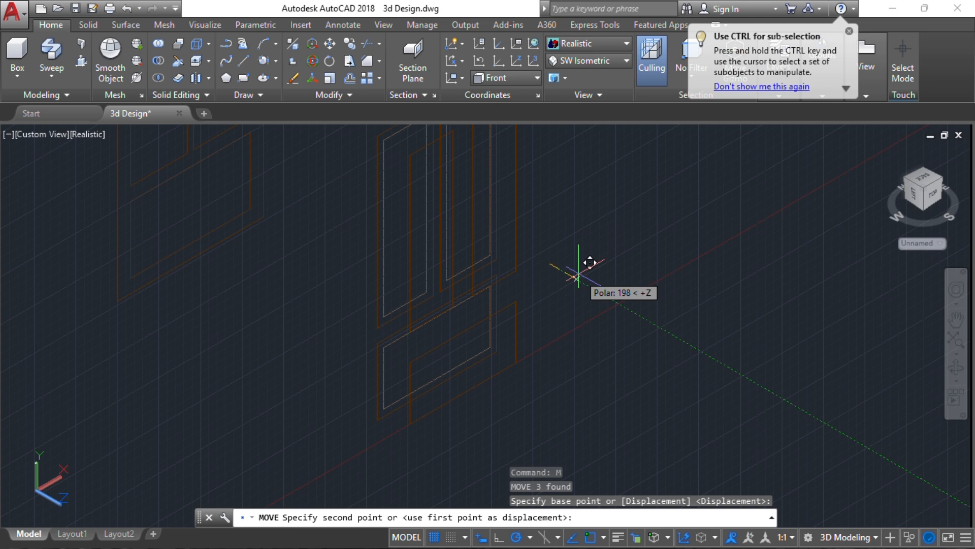
type("50")
key("Return")
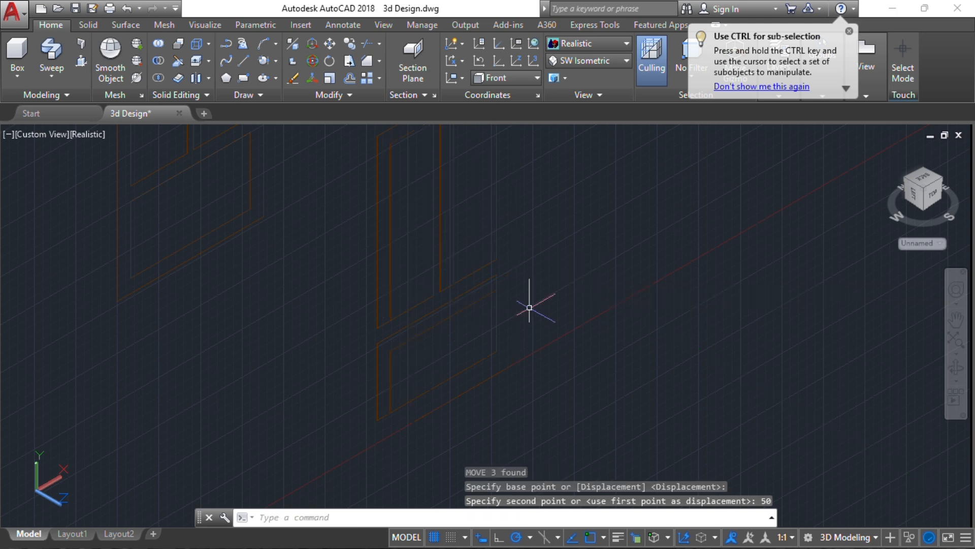
mouse_move(483, 333)
middle_mouse_down("shift")
mouse_move(488, 327)
mouse_move(425, 338)
mouse_move(384, 327)
mouse_move(486, 324)
mouse_move(500, 335)
mouse_move(478, 338)
middle_mouse_up("shift")
middle_click_drag(403, 286, 364, 332)
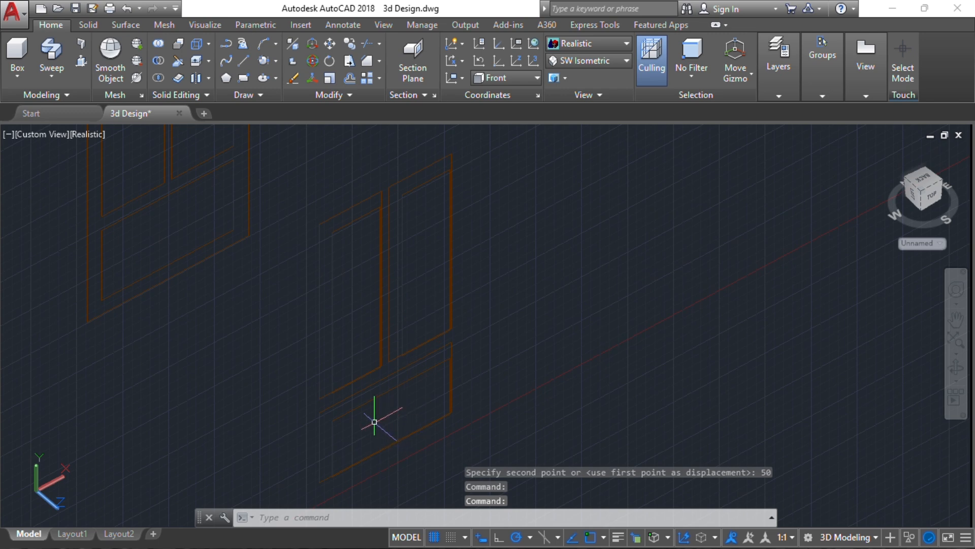
Loft the first tall door slab between the inner and outer rectangles, cross sections only
left_click(53, 77)
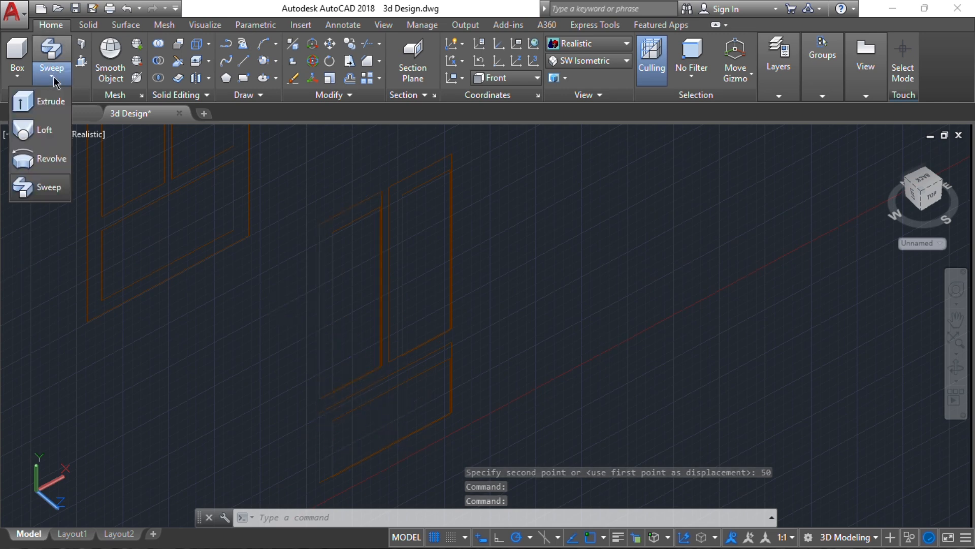
left_click(43, 130)
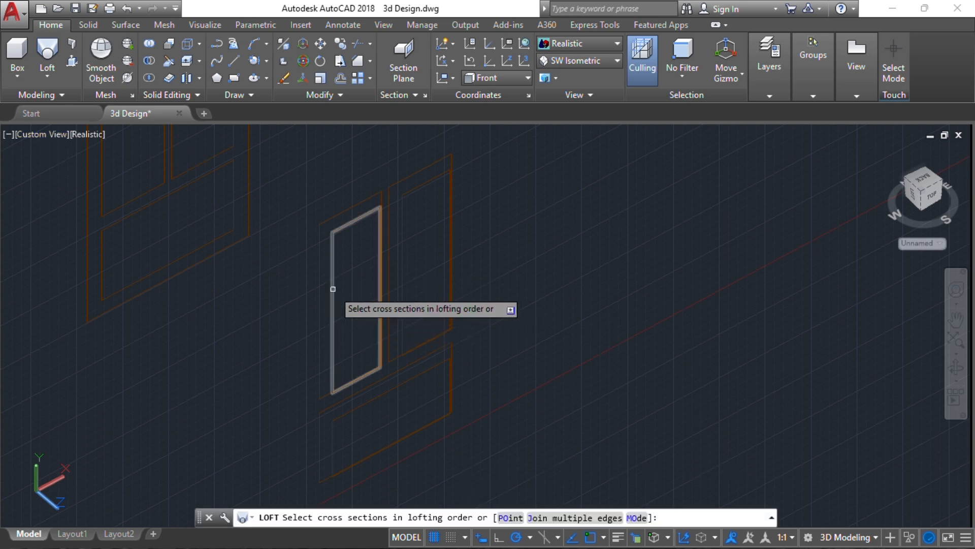
left_click(333, 288)
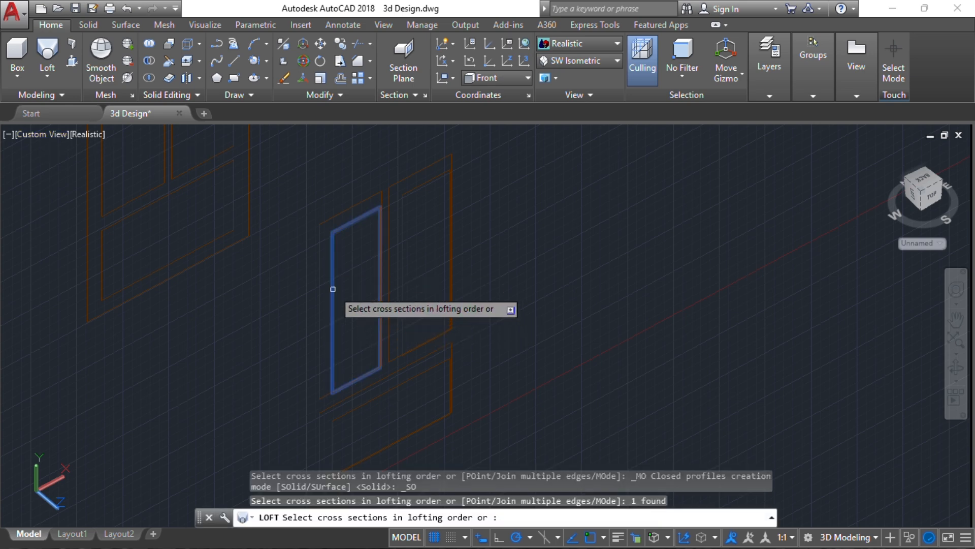
left_click(321, 330)
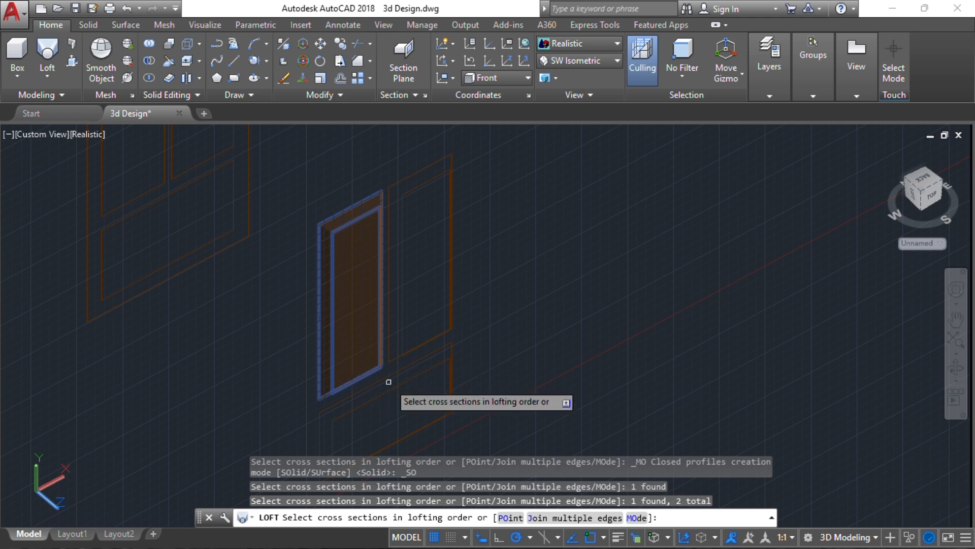
key("Return")
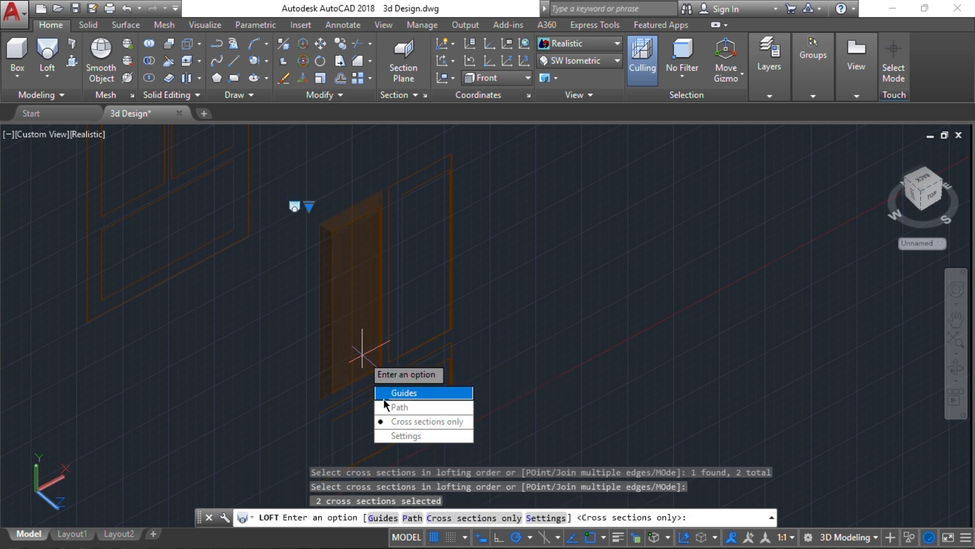
left_click(399, 421)
Loft the second tall door slab from its two profiles, cross sections only
key("Return")
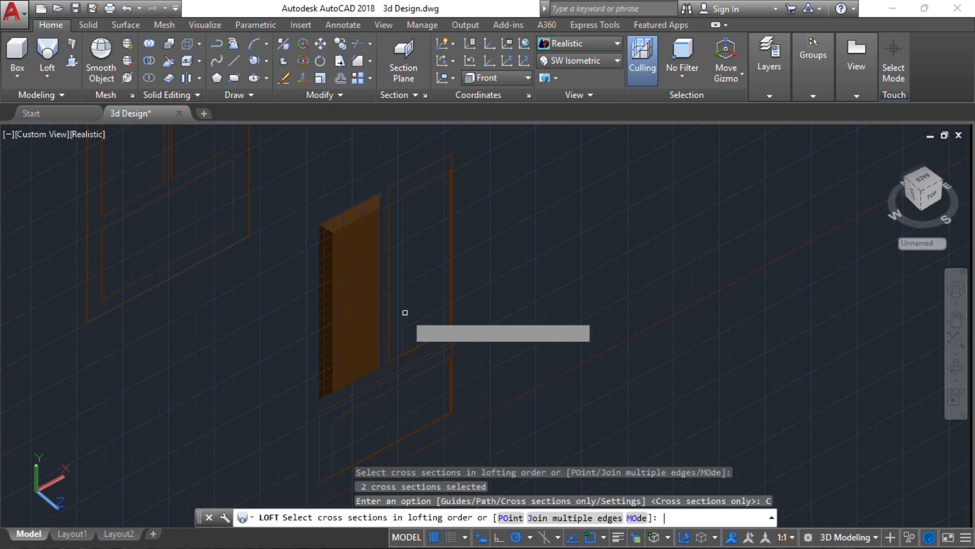
left_click(400, 284)
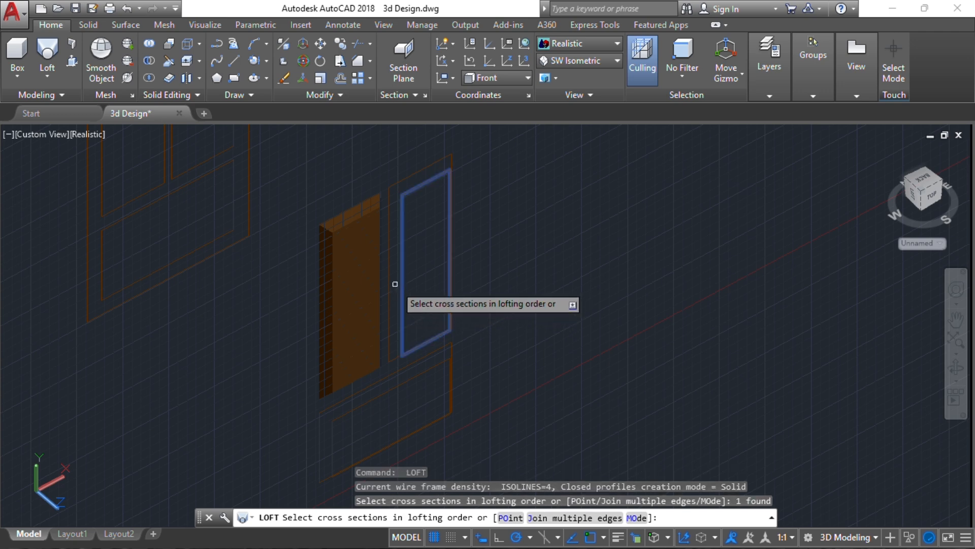
left_click(388, 275)
key("Return")
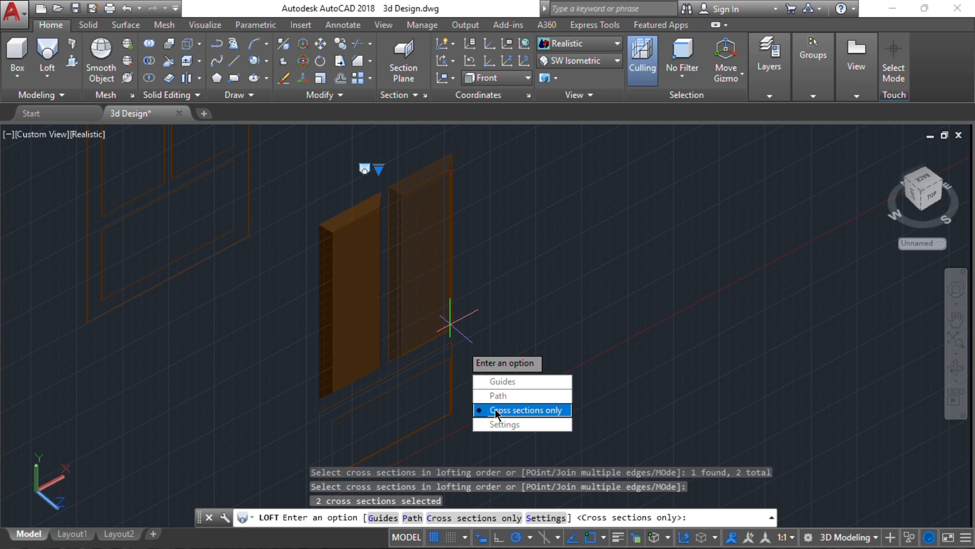
key("Return")
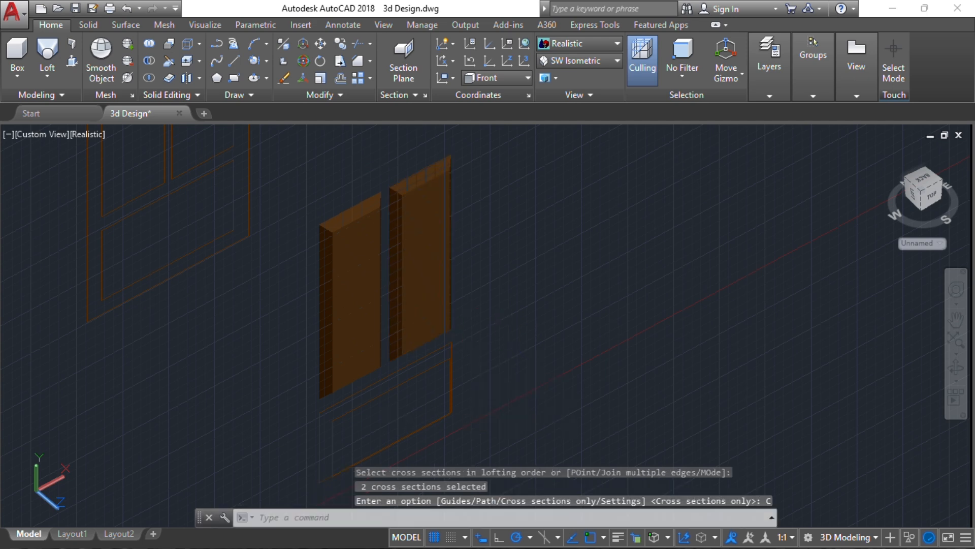
Loft the lower horizontal panel slab from its two profiles, cross sections only
middle_click_drag(479, 354, 521, 220)
key("Return")
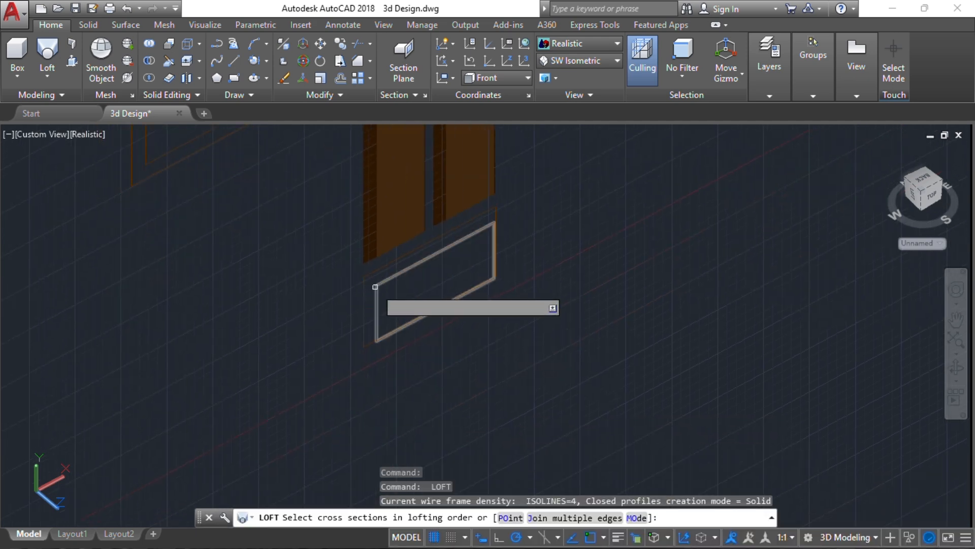
left_click(375, 284)
left_click(405, 349)
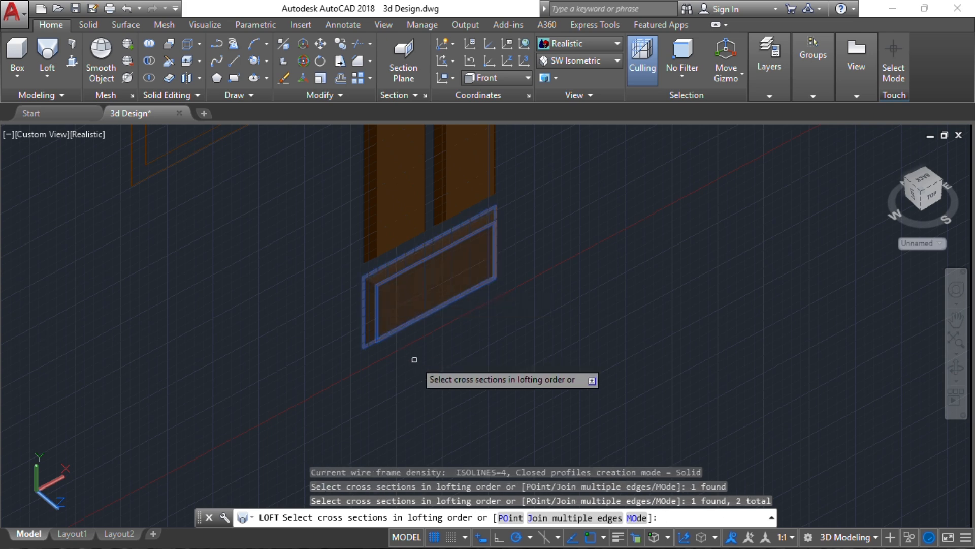
key("Return")
key("Down")
key("Down")
key("Down")
key("Return")
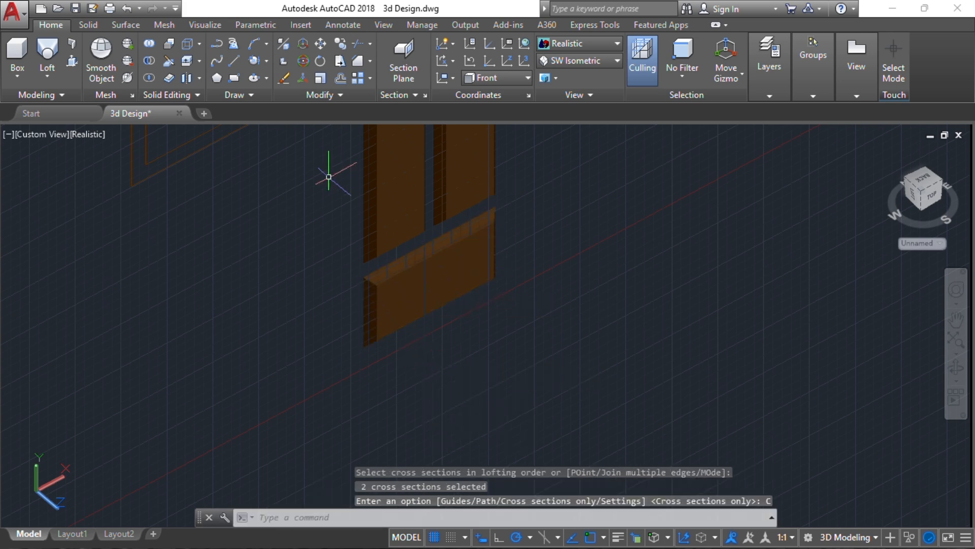
key("Escape")
key("Escape")
key("Escape")
scroll(330, 178, "down", 4)
middle_click_drag(338, 216, 392, 334)
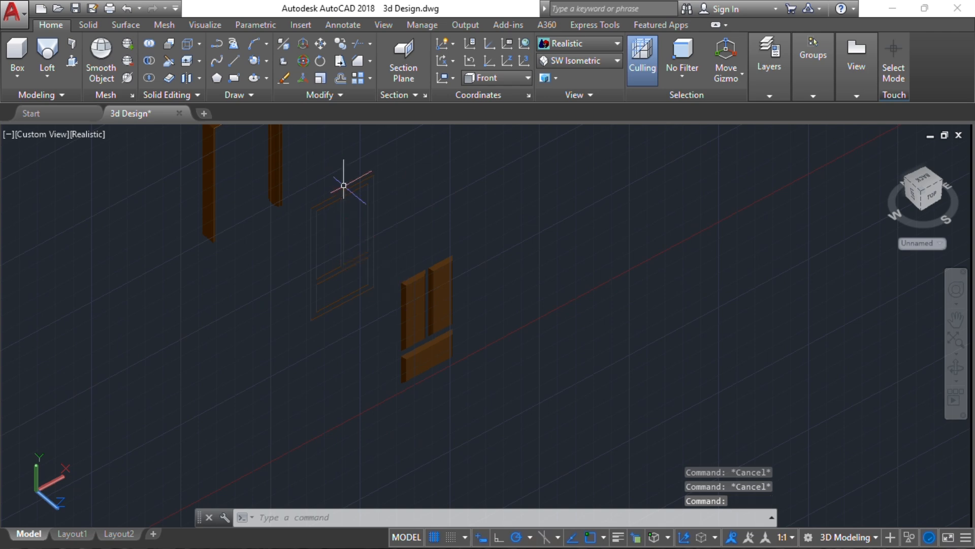
scroll(344, 185, "up", 3)
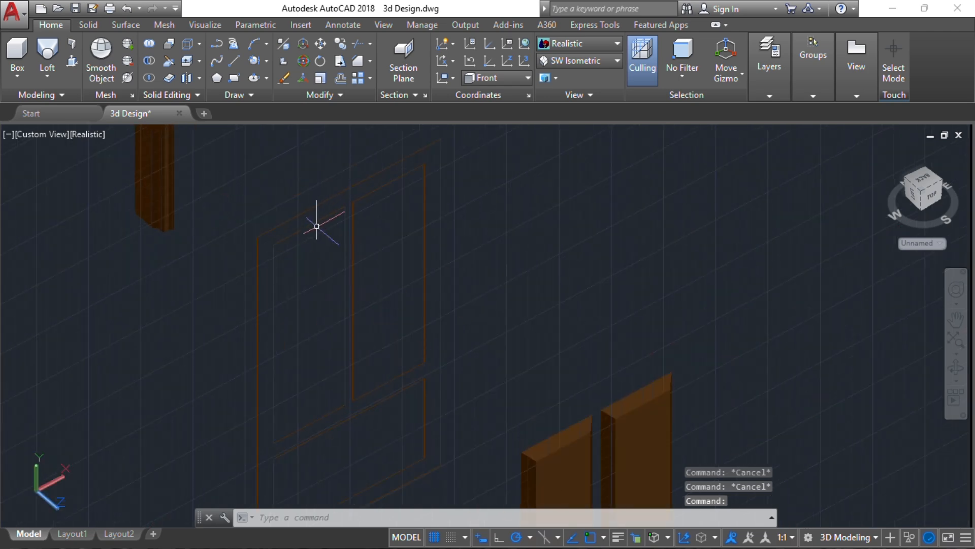
scroll(317, 226, "down", 2)
middle_click_drag(289, 194, 360, 198)
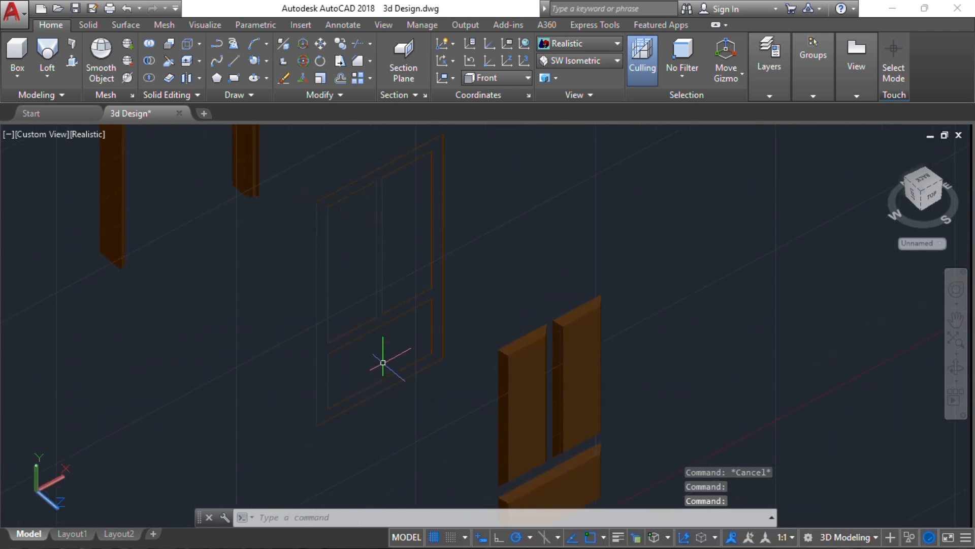
Join the second door frame's outline lines, top rail and bottom section into polylines
left_click(420, 344)
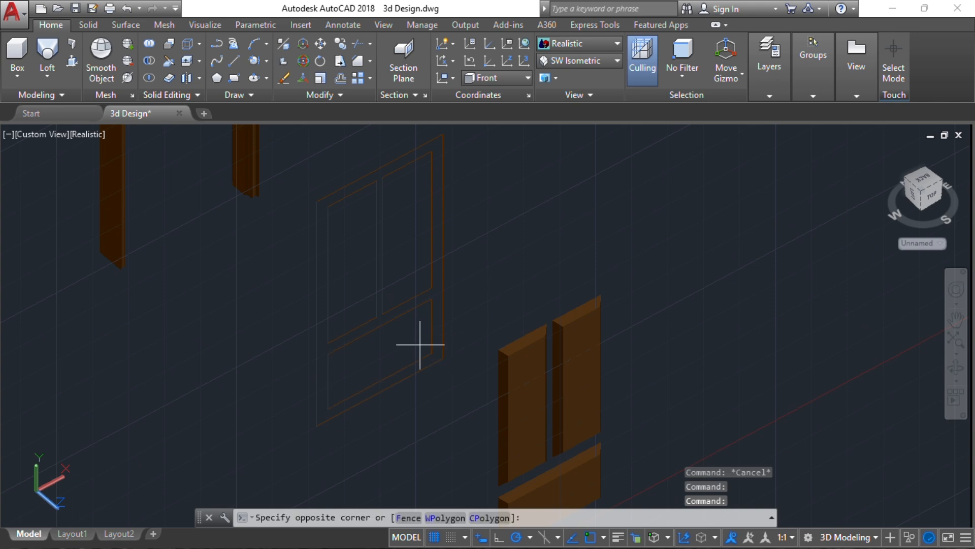
left_click(323, 215)
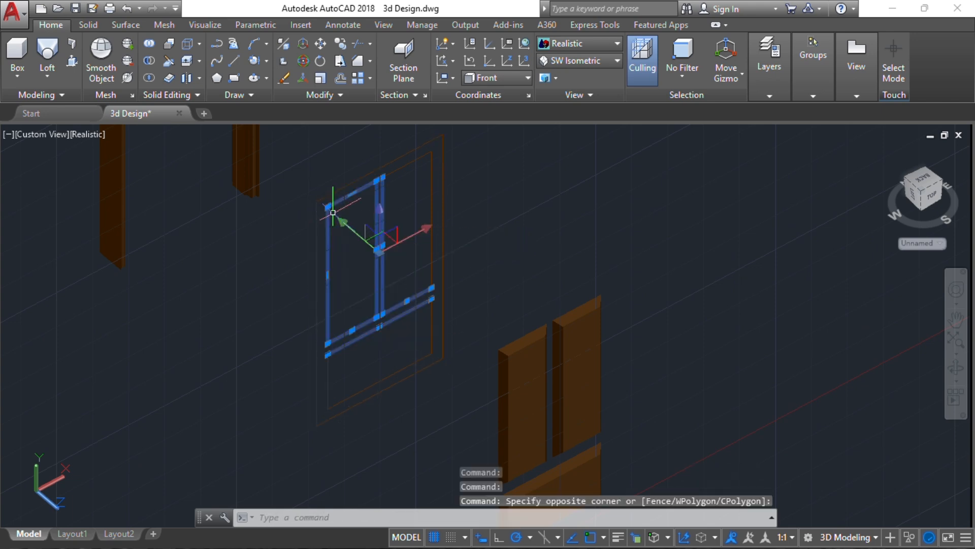
left_click(407, 162)
left_click(407, 354)
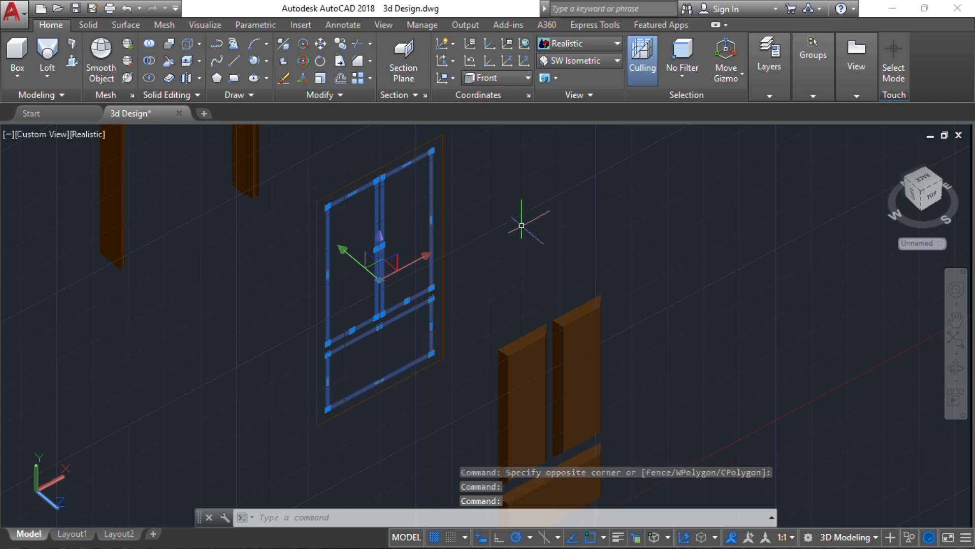
type("j")
key("Return")
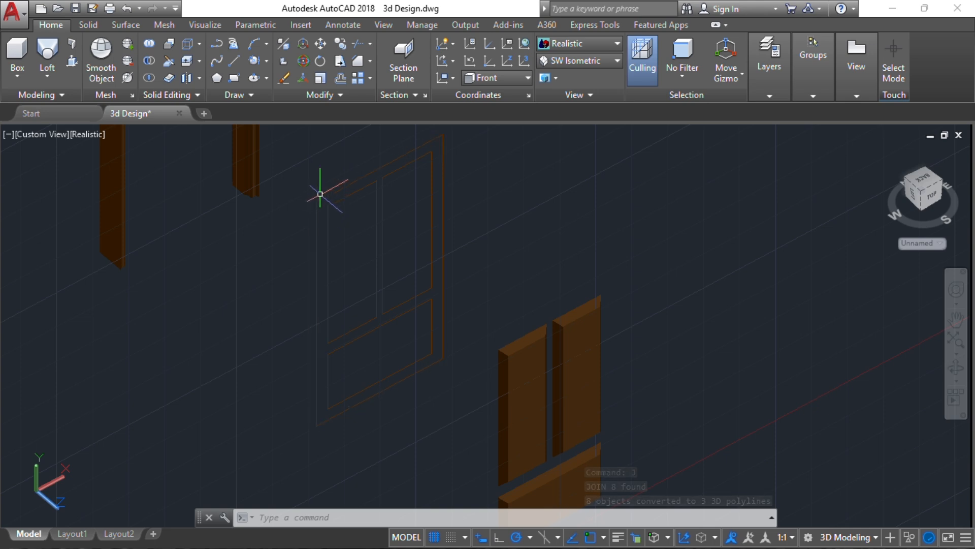
Start extruding the door frame outline, then cancel the unfinished extrusion
left_click(49, 76)
left_click(35, 130)
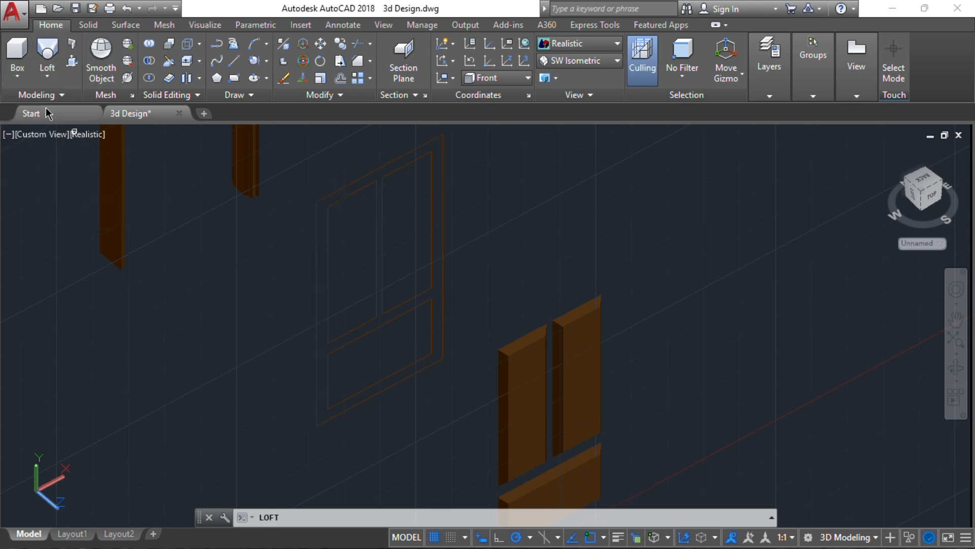
left_click(48, 76)
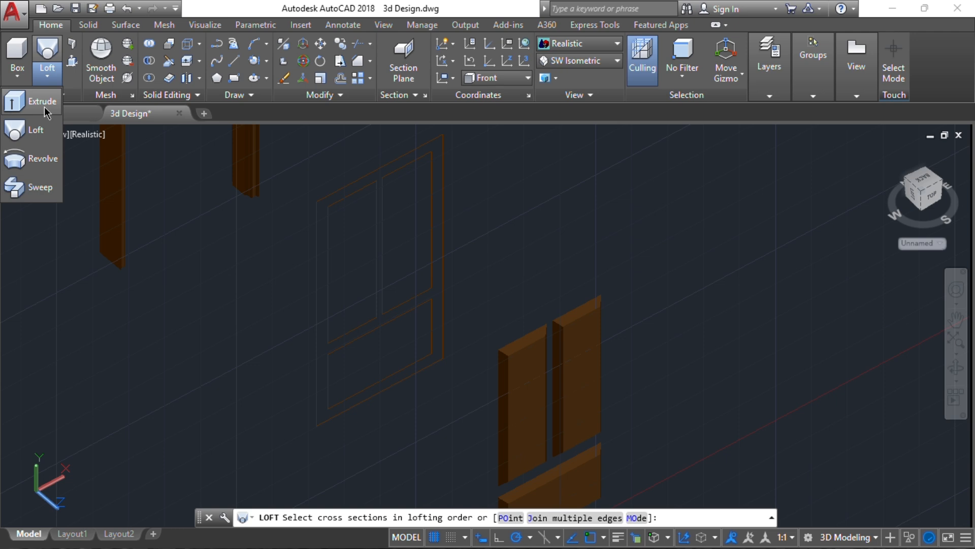
left_click(334, 191)
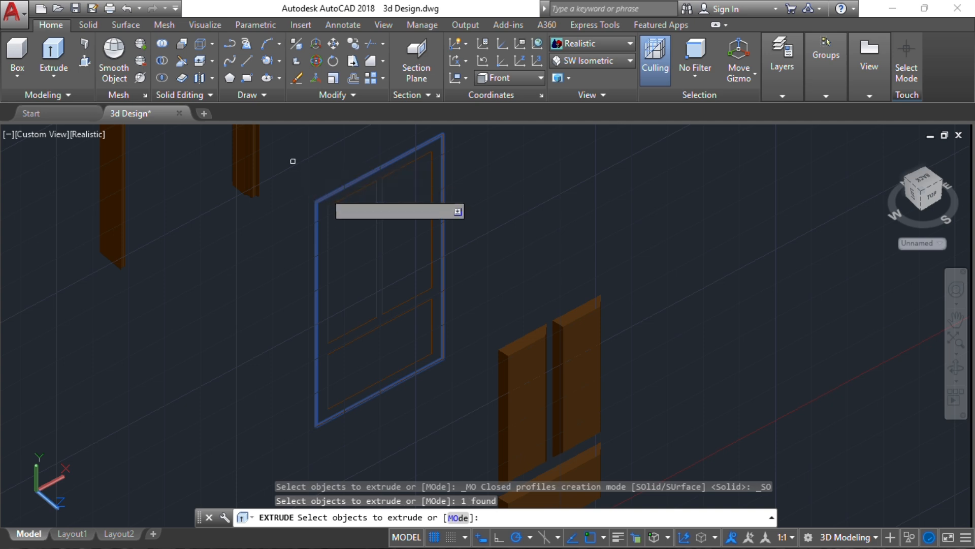
key("Return")
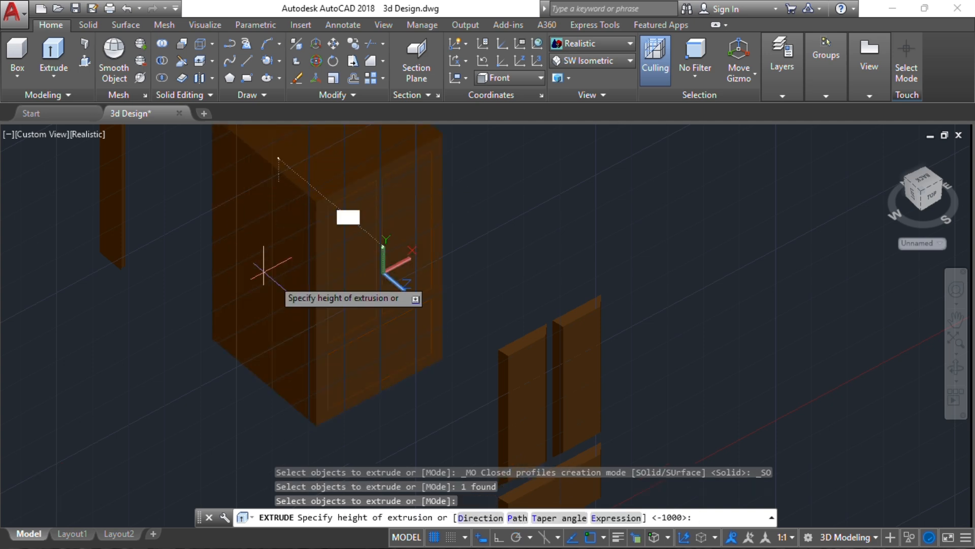
key("Escape")
Orbit and zoom the view onto the second door's rectangular outline
scroll(247, 205, "up", 3)
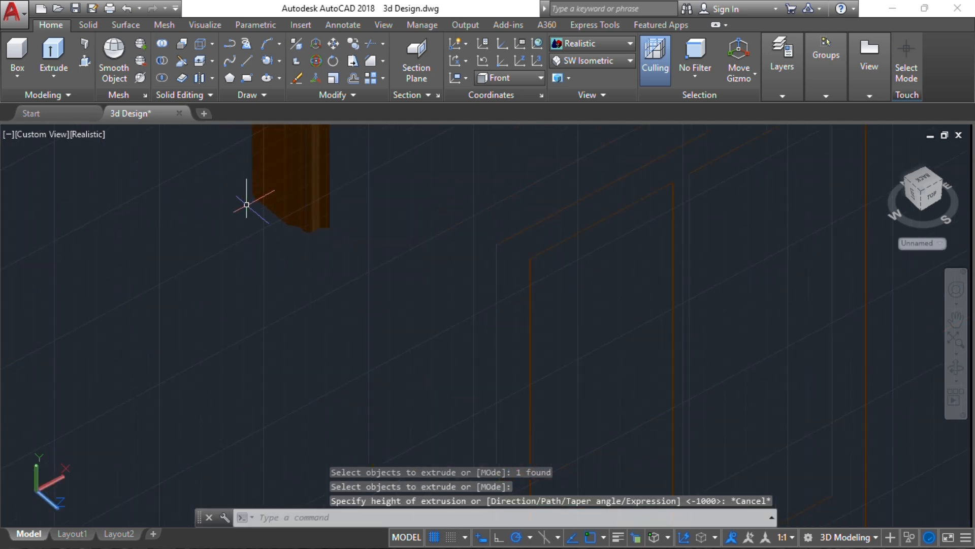
middle_click_drag(299, 236, 367, 244, "shift")
key("Escape")
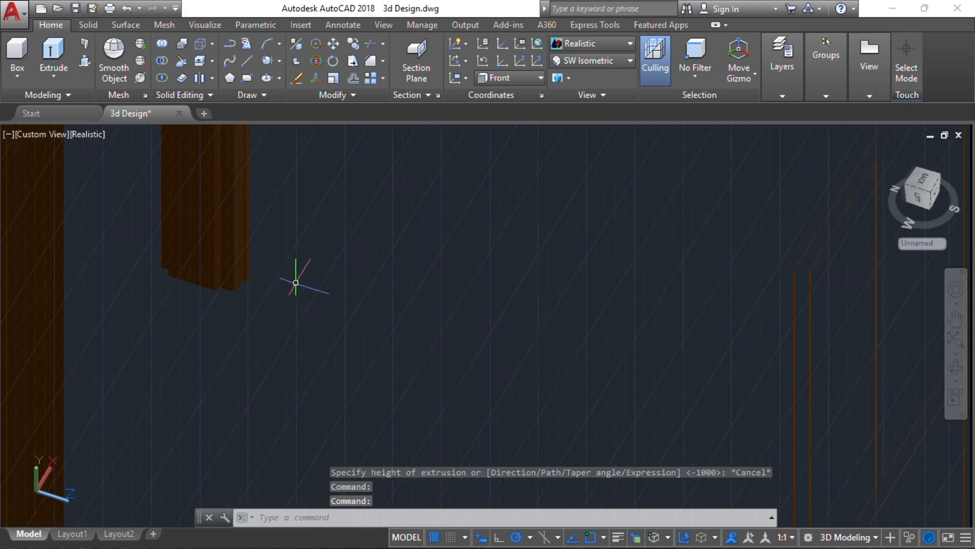
middle_click_drag(296, 279, 298, 221, "shift")
scroll(510, 248, "up", 6)
scroll(509, 249, "down", 1)
scroll(299, 220, "down", 1)
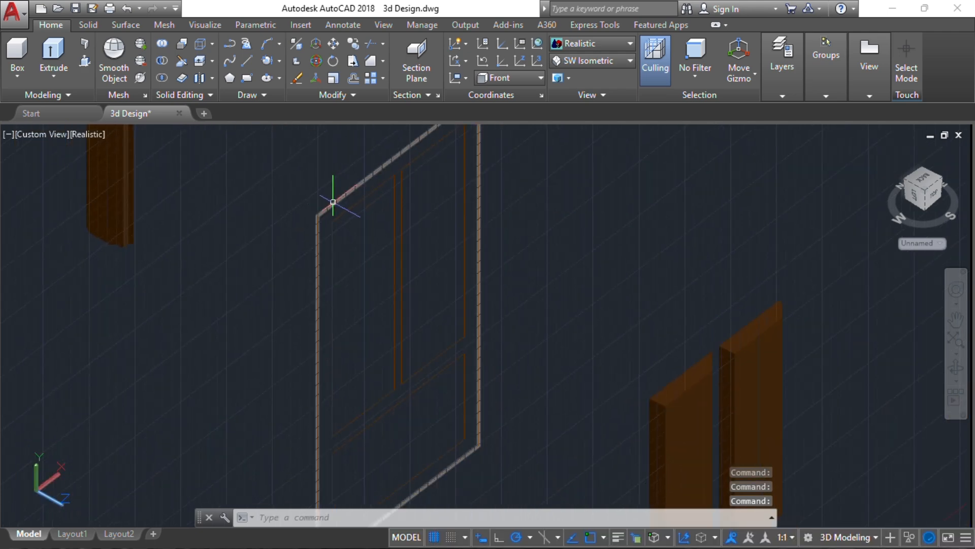
Extrude the second door's rectangular outline 30 units into a solid slab
left_click(331, 200)
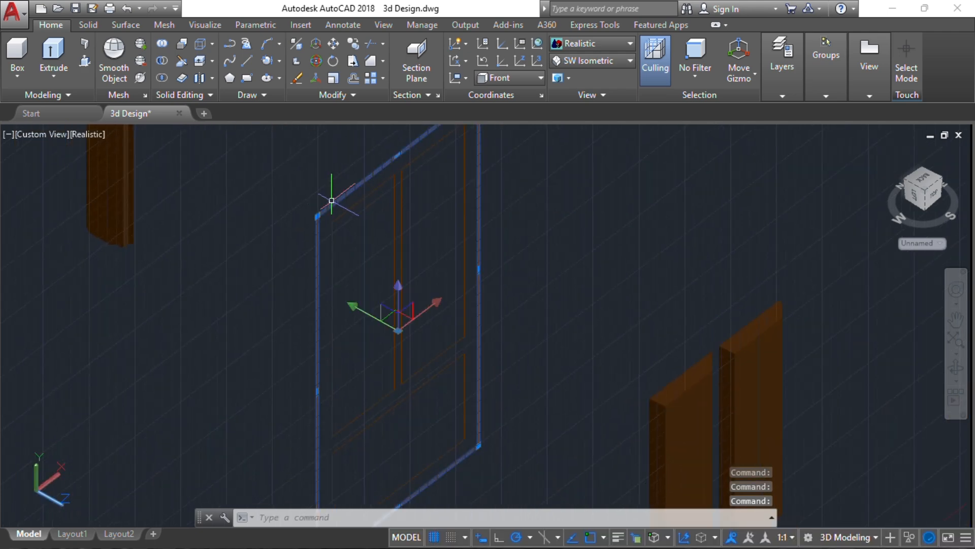
left_click(54, 56)
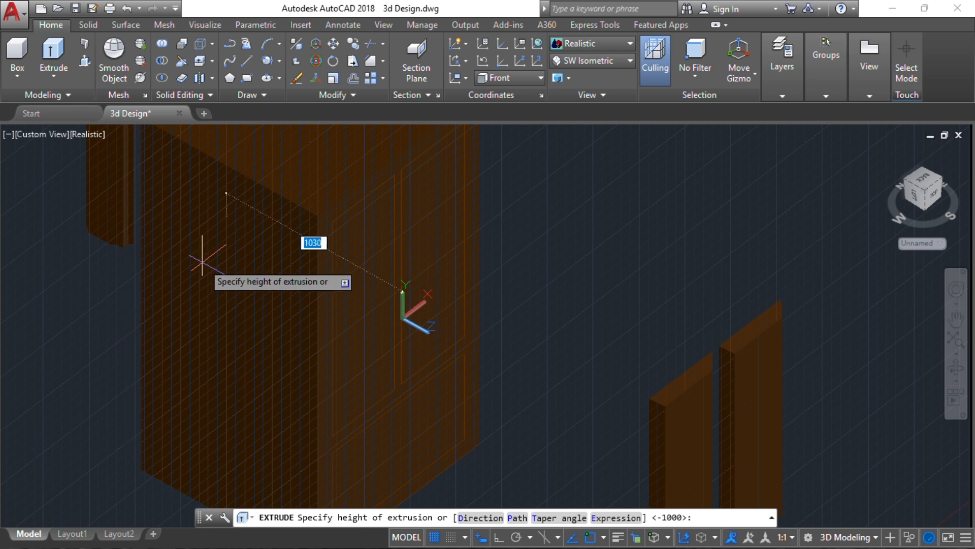
key("BackSpace")
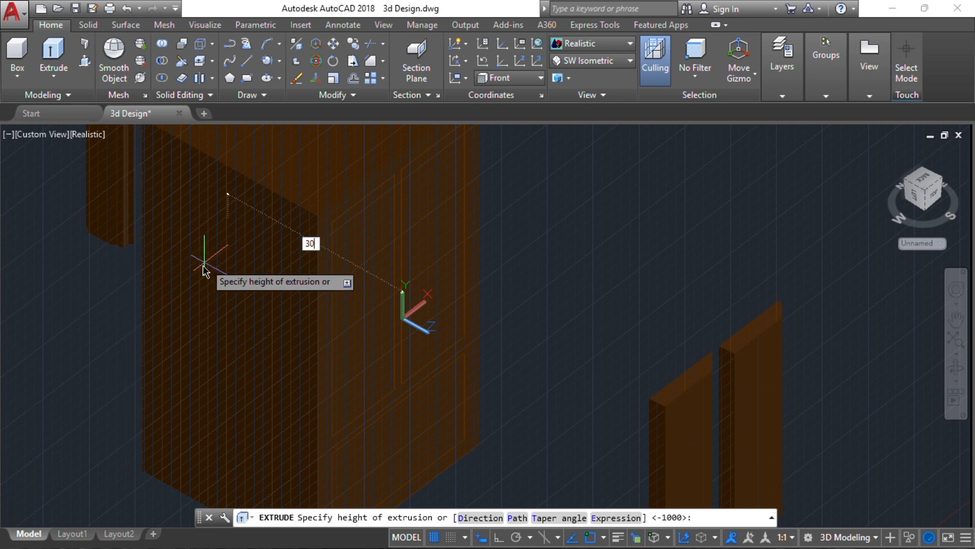
key("Return")
mouse_move(304, 305)
middle_mouse_down("shift")
mouse_move(360, 218)
mouse_move(355, 327)
mouse_move(311, 309)
mouse_move(331, 320)
mouse_move(269, 334)
middle_mouse_up("shift")
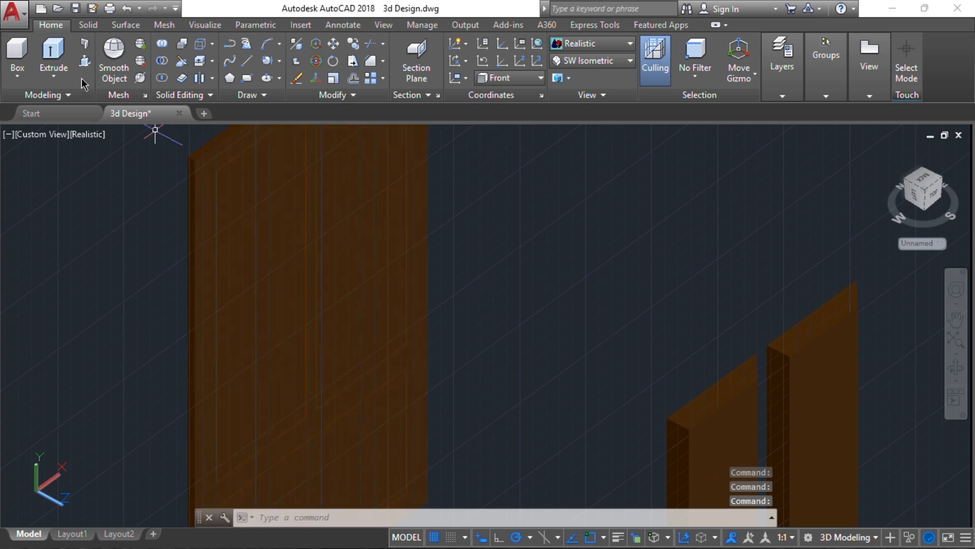
left_click(85, 61)
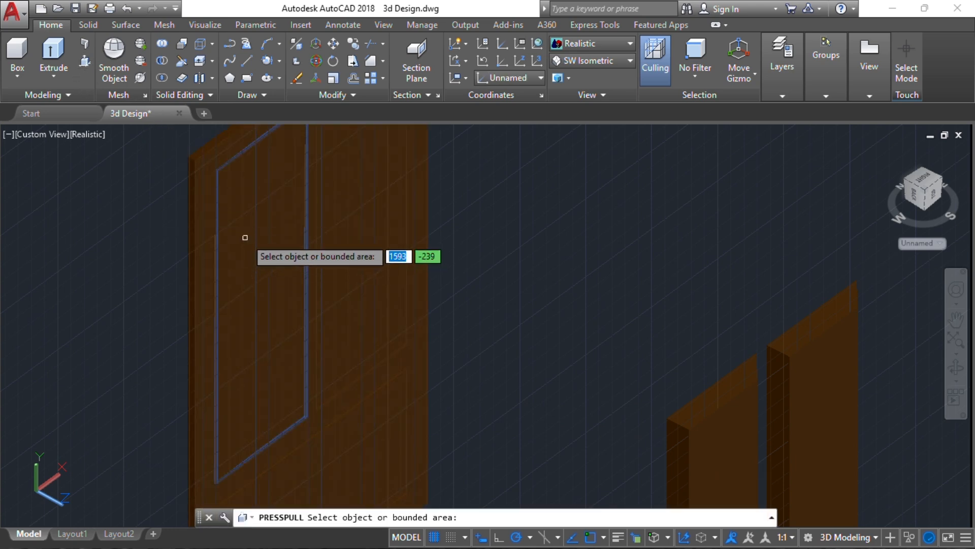
Presspull the two upper panes and the lower door panel up by 10
left_click(269, 225)
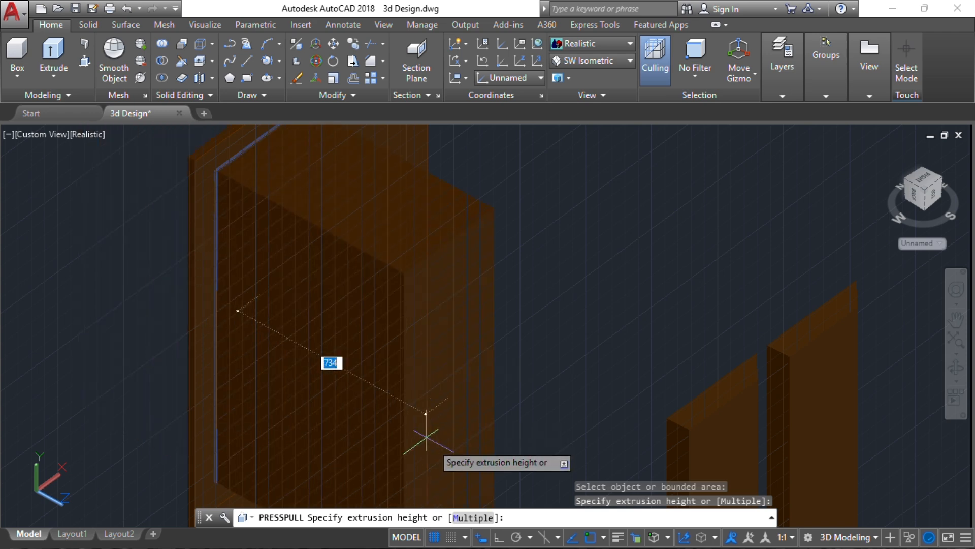
left_click(467, 518)
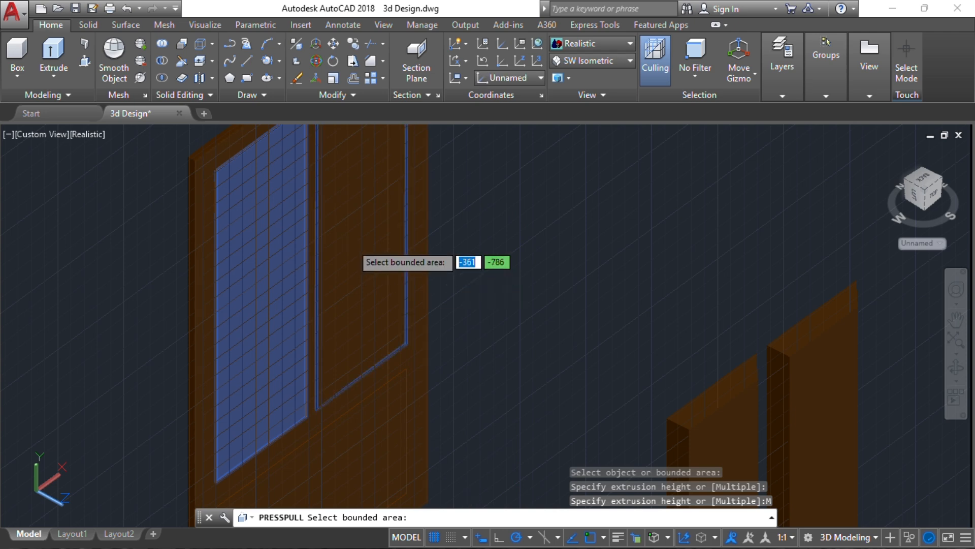
left_click(350, 242)
middle_click_drag(380, 392, 375, 281)
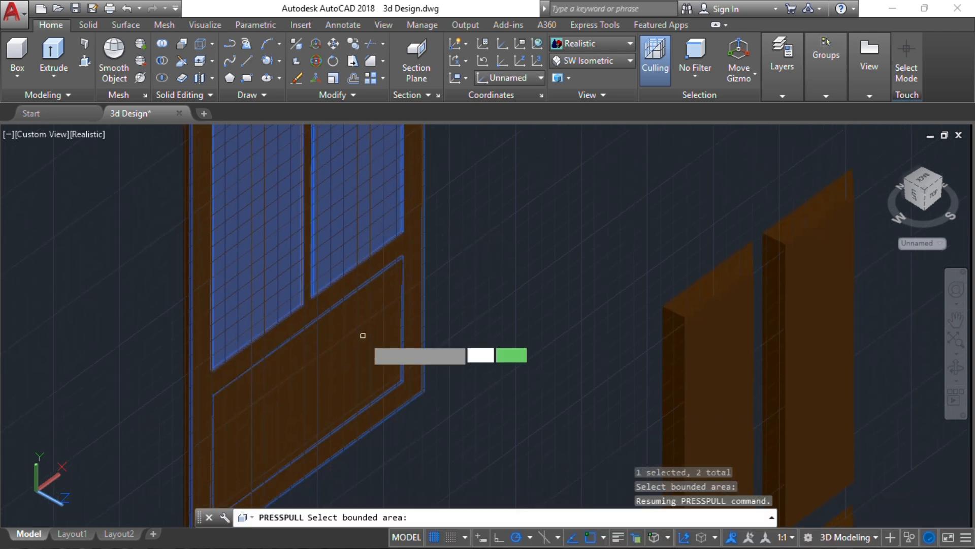
left_click(361, 336)
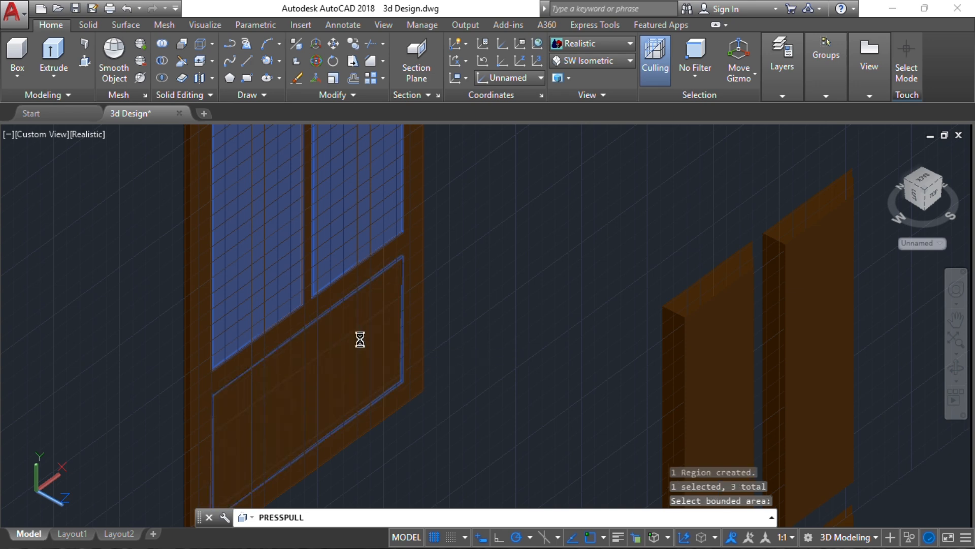
key("Return")
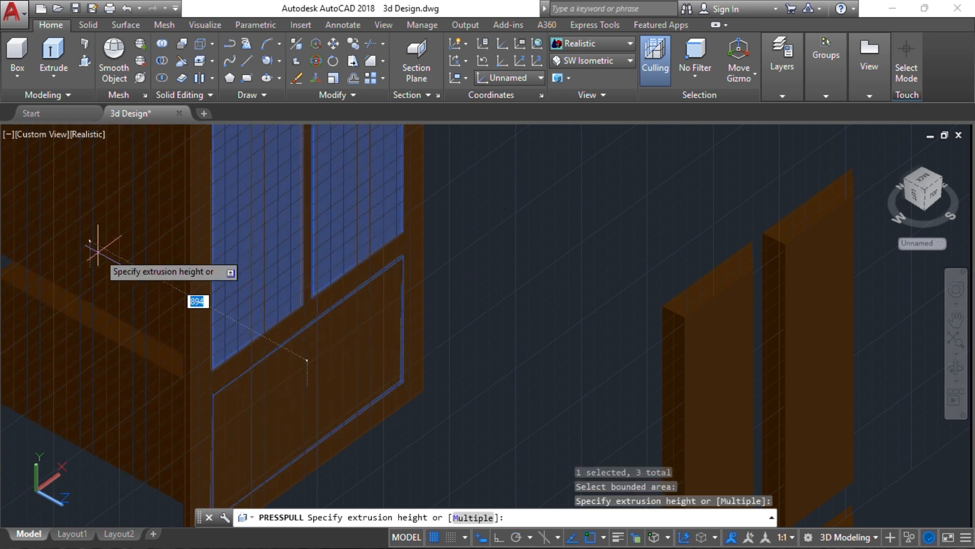
key("Return")
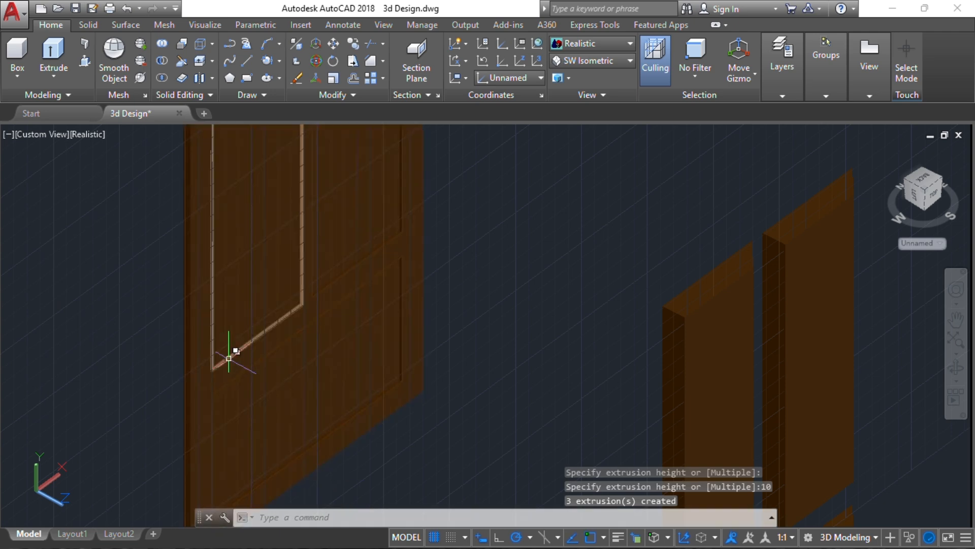
Delete the three leftover 3D polyline outline rectangles using selection cycling
left_click(224, 362)
left_click(287, 413)
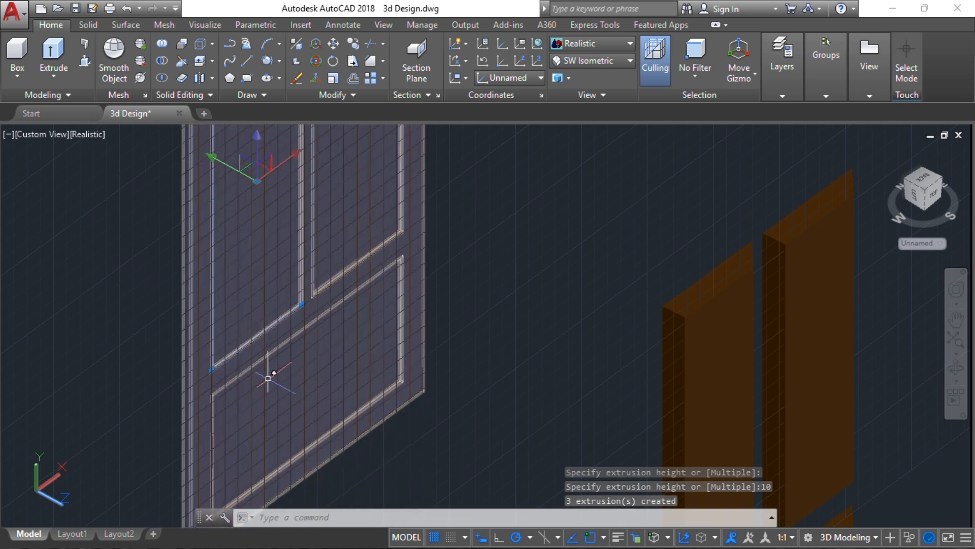
left_click(260, 359)
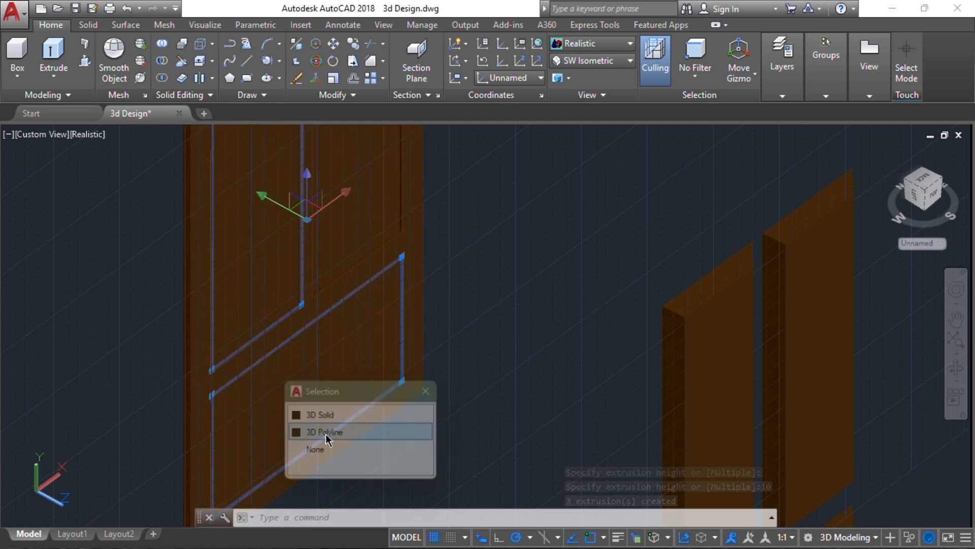
left_click(308, 432)
left_click(341, 276)
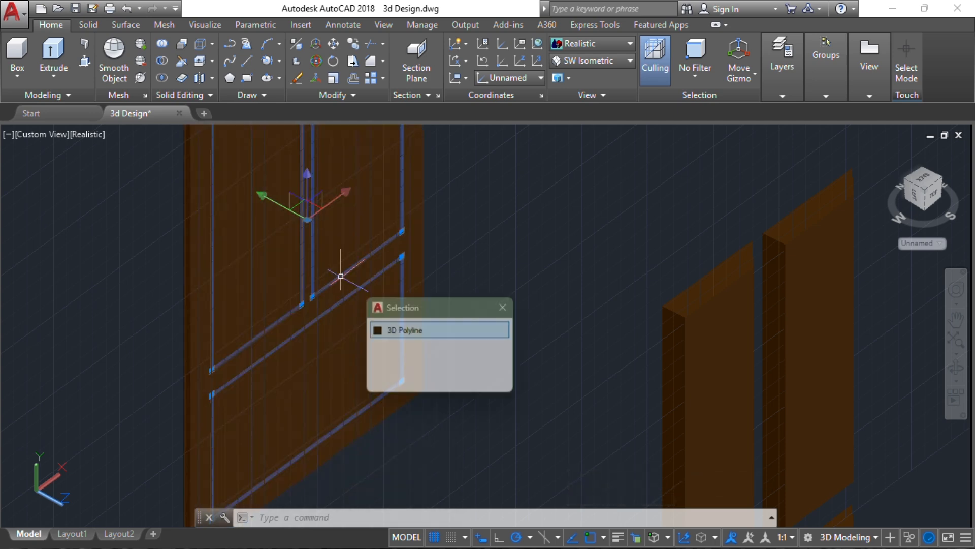
left_click(418, 331)
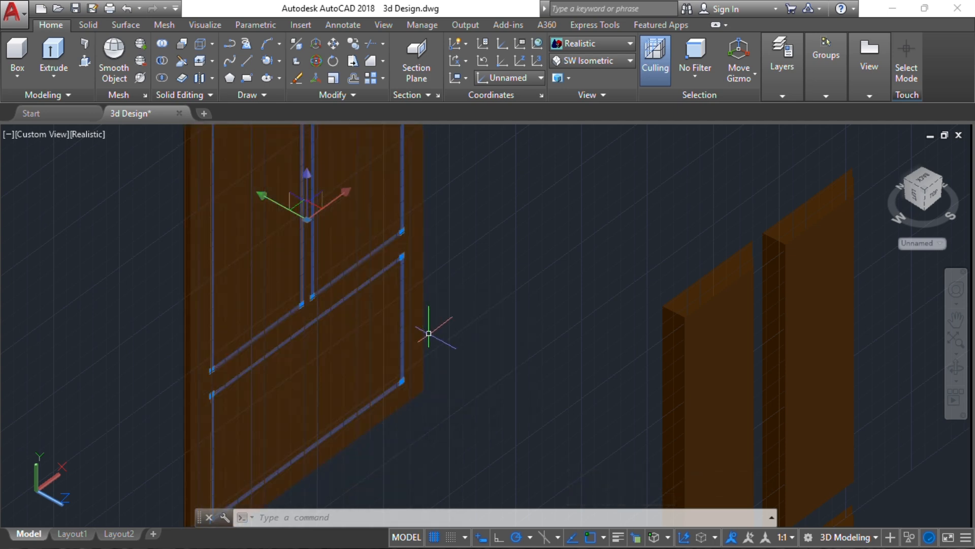
key("Delete")
scroll(361, 335, "down", 9)
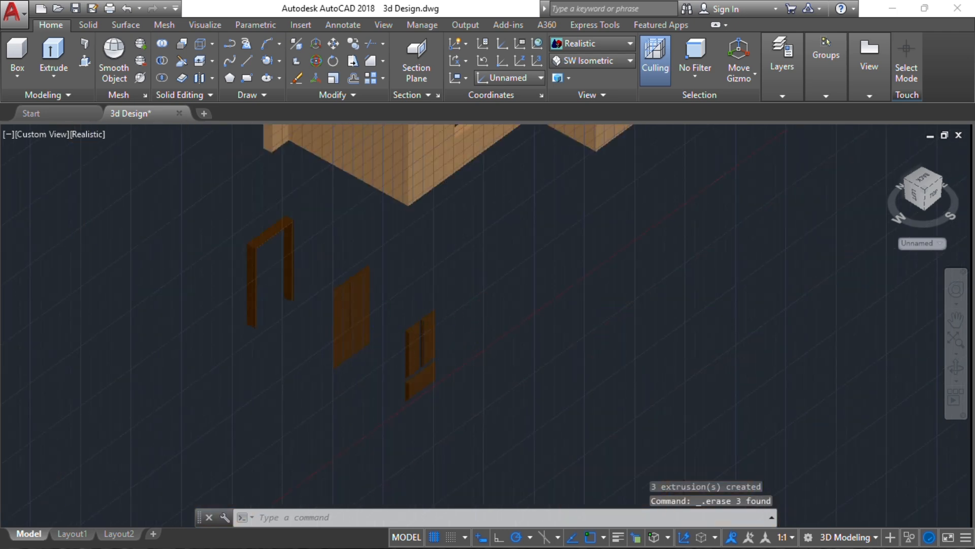
Window-select the paneled door's parts and move them from the door's top corner
scroll(431, 389, "up", 2)
left_click(474, 435)
left_click(392, 285)
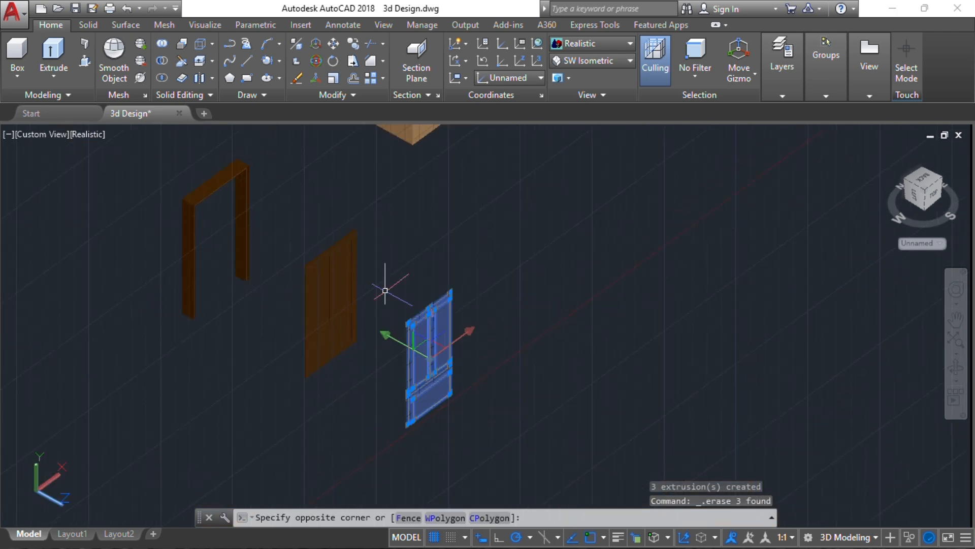
scroll(447, 294, "down", 2)
scroll(433, 330, "up", 5)
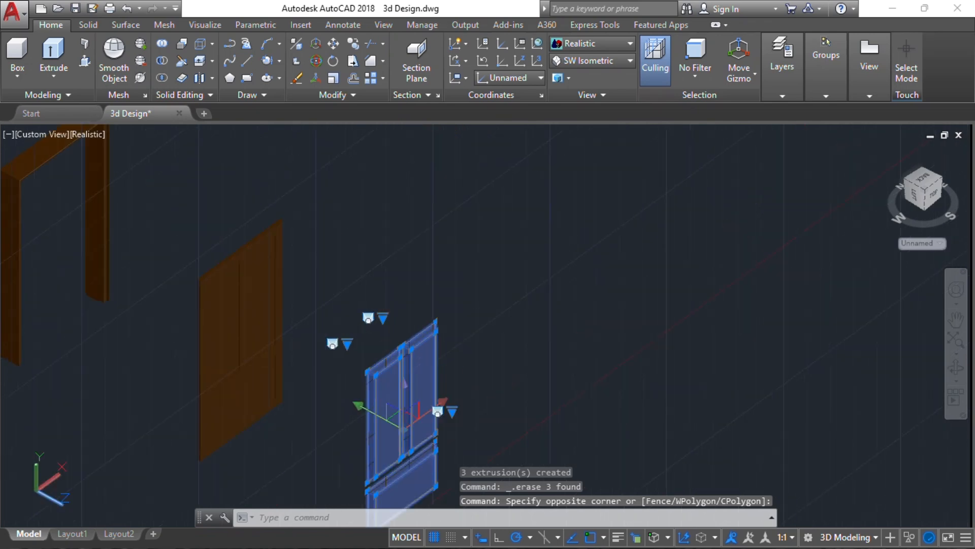
scroll(398, 326, "up", 3)
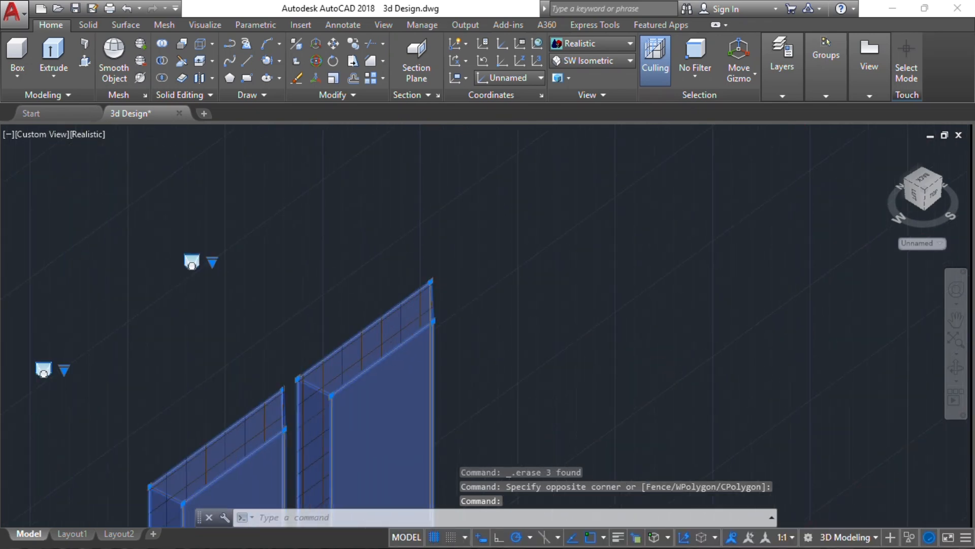
key("Return")
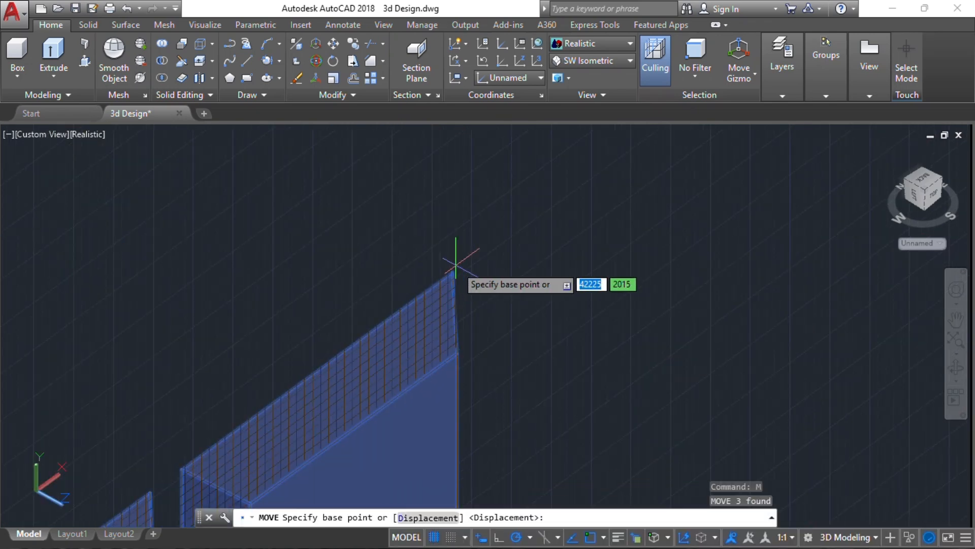
left_click(452, 272)
Snap the door against the house wall and return to the Home view
scroll(317, 256, "down", 5)
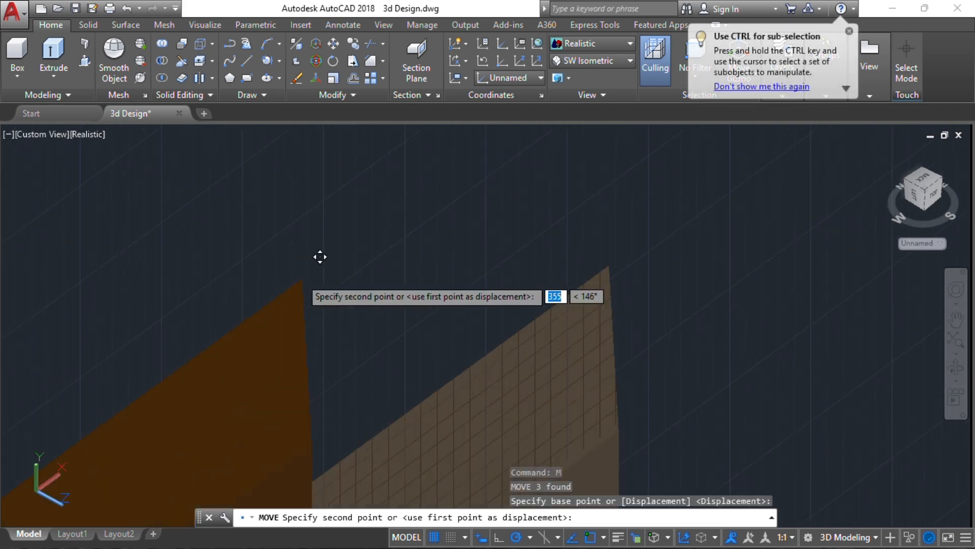
middle_click_drag(234, 257, 306, 147, "shift")
scroll(307, 187, "up", 3)
scroll(308, 188, "up", 6)
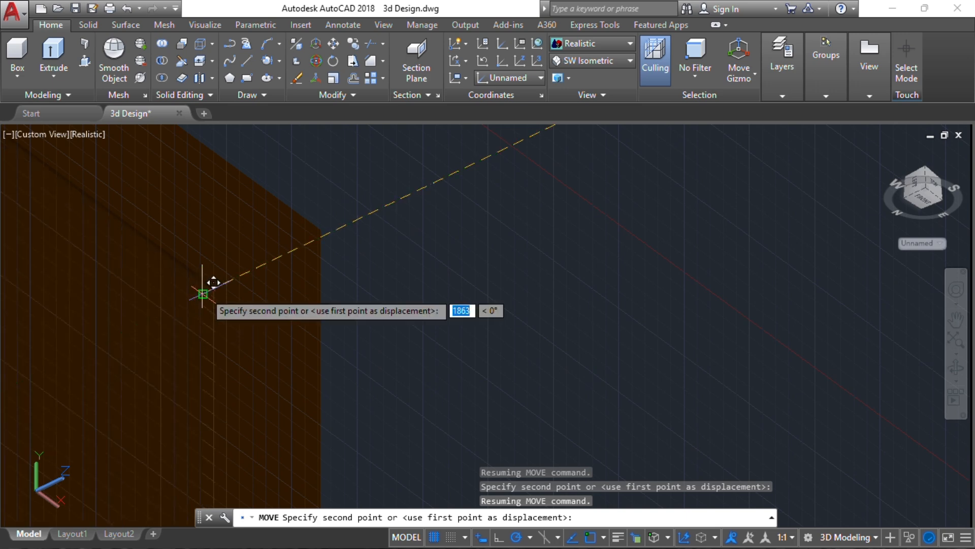
left_click(203, 286)
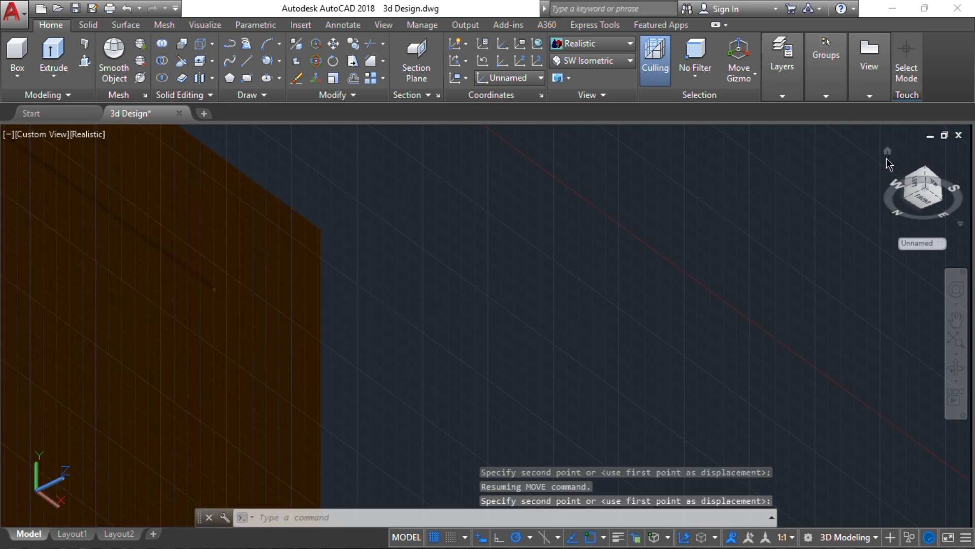
left_click(888, 152)
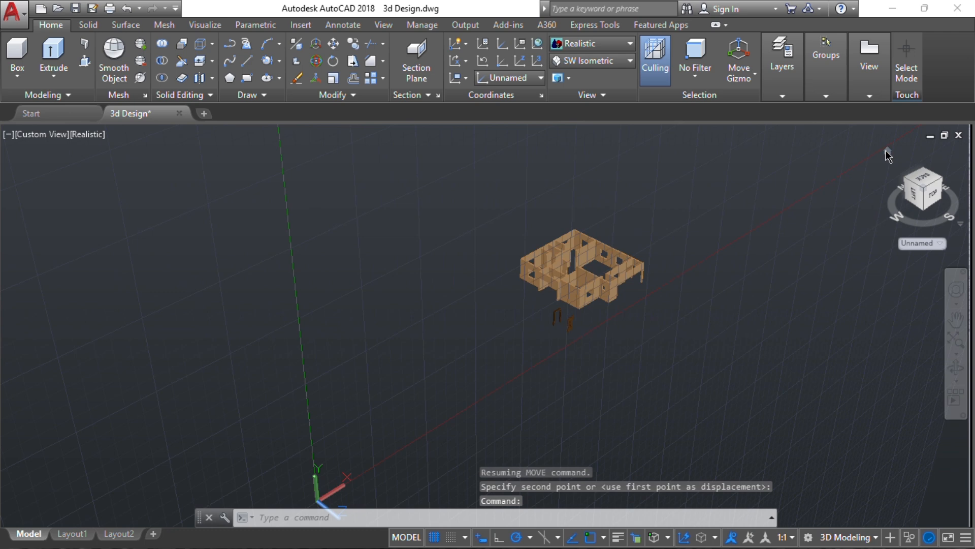
Switch the view to parallel projection
right_click(886, 150)
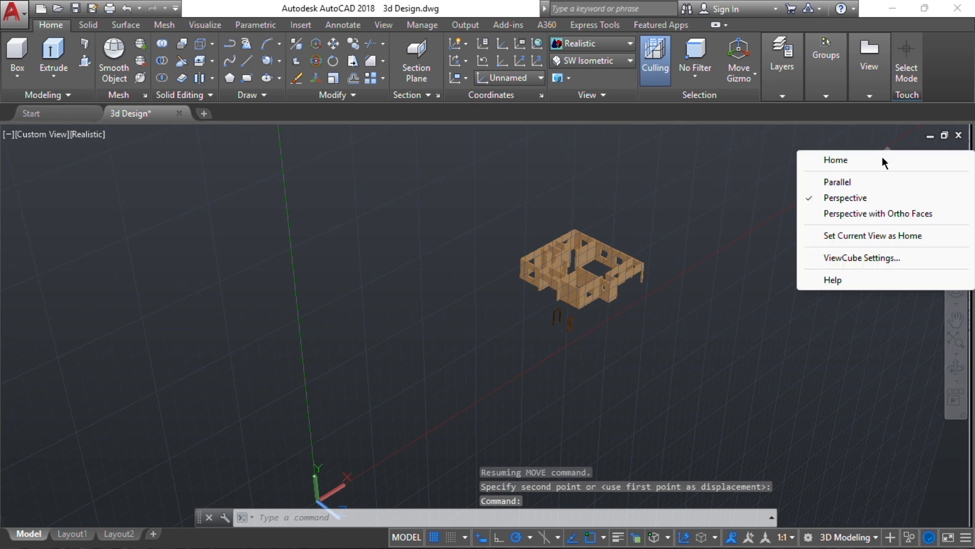
left_click(837, 183)
left_click(843, 175)
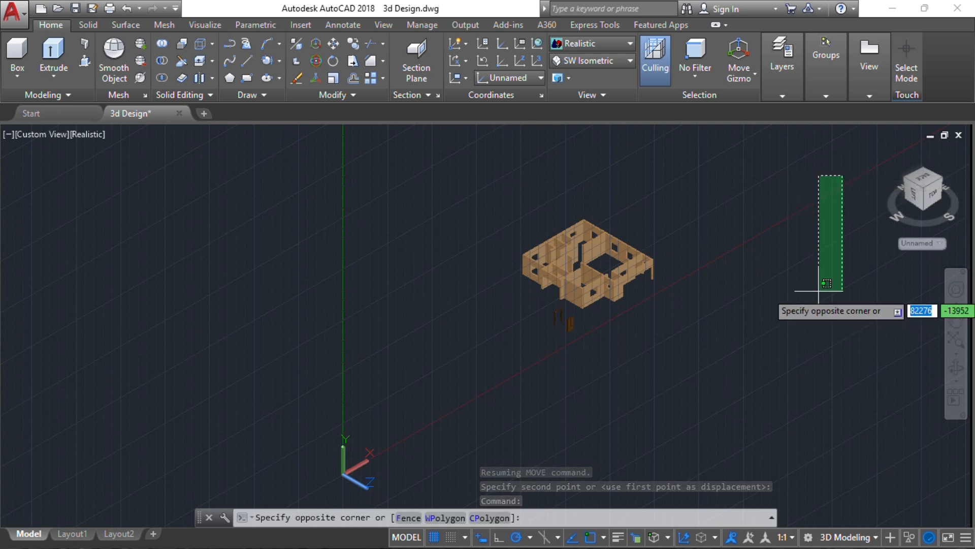
key("Escape")
key("Escape")
Restore the World coordinate system and zoom in on the second door
left_click(928, 243)
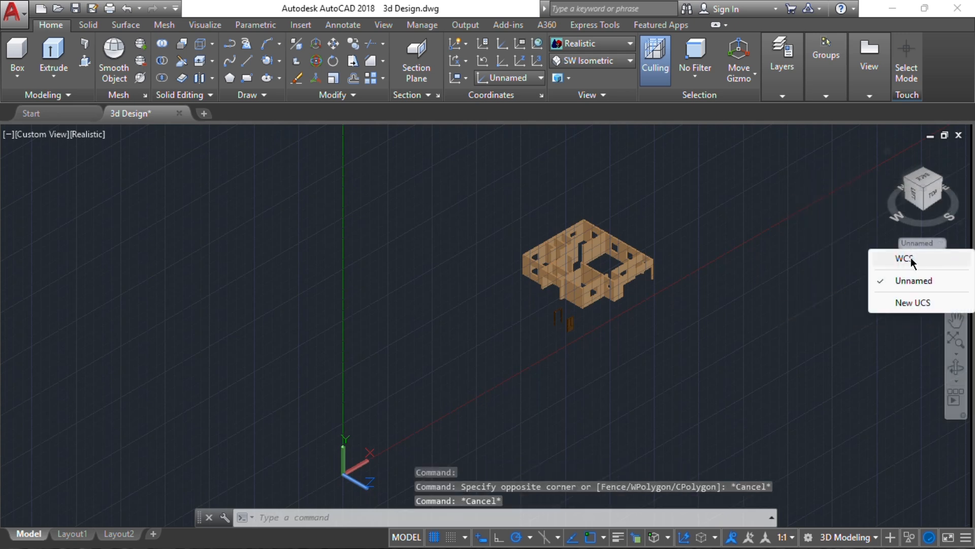
left_click(909, 259)
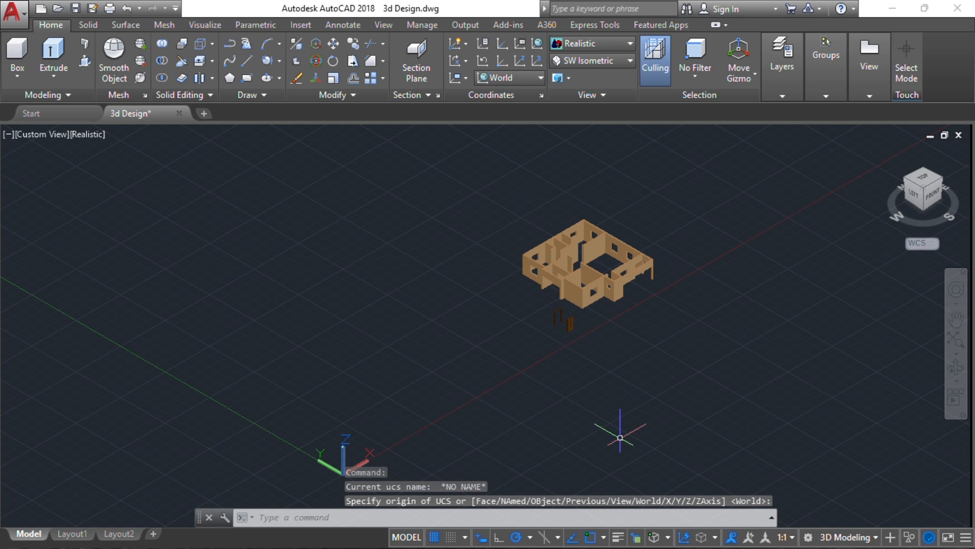
key("Escape")
key("Escape")
key("Escape")
scroll(584, 315, "up", 3)
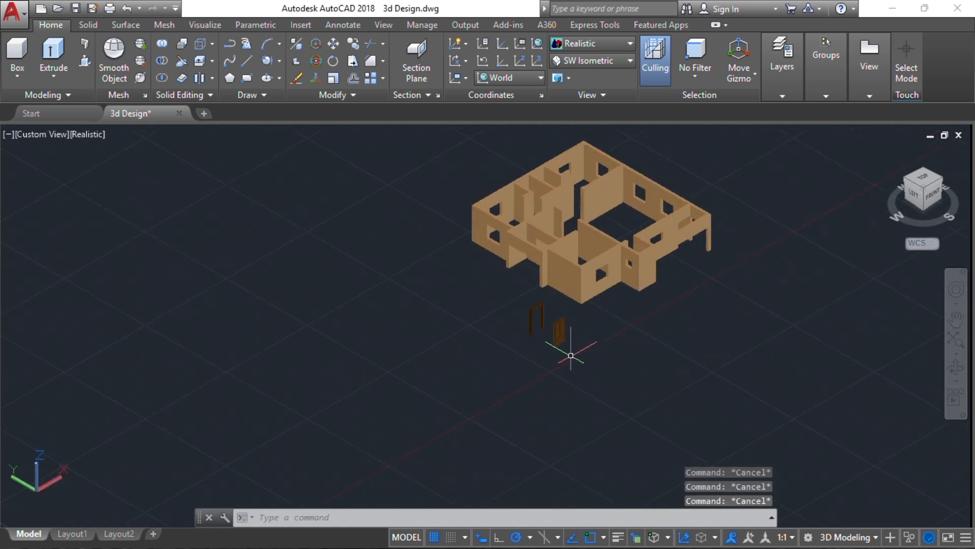
scroll(570, 355, "up", 8)
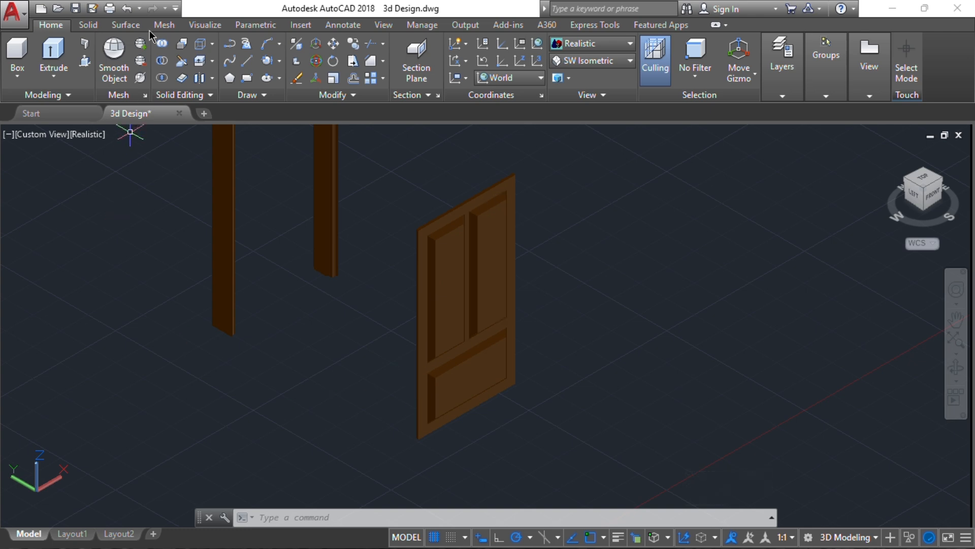
Union the four panelled-door pieces with a window selection, then select the merged door
left_click(161, 44)
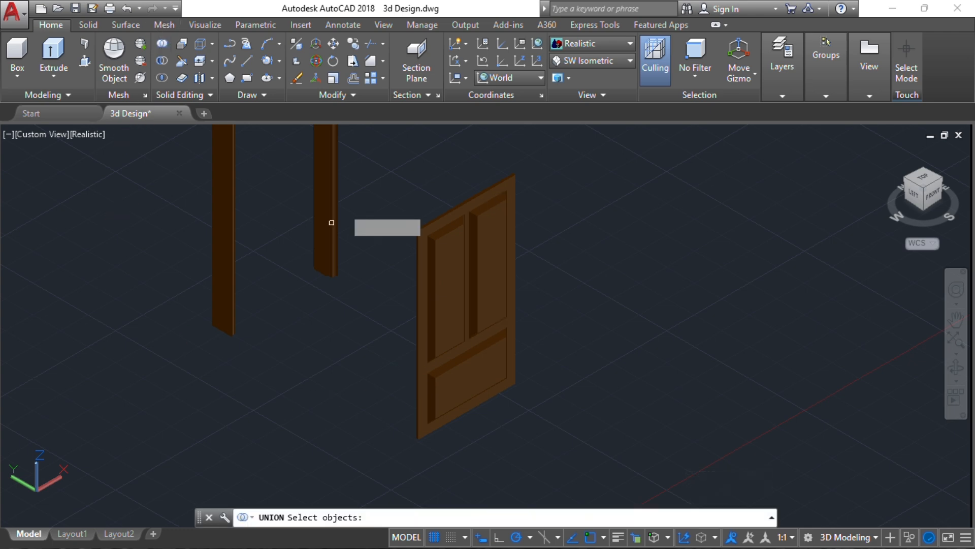
left_click(558, 453)
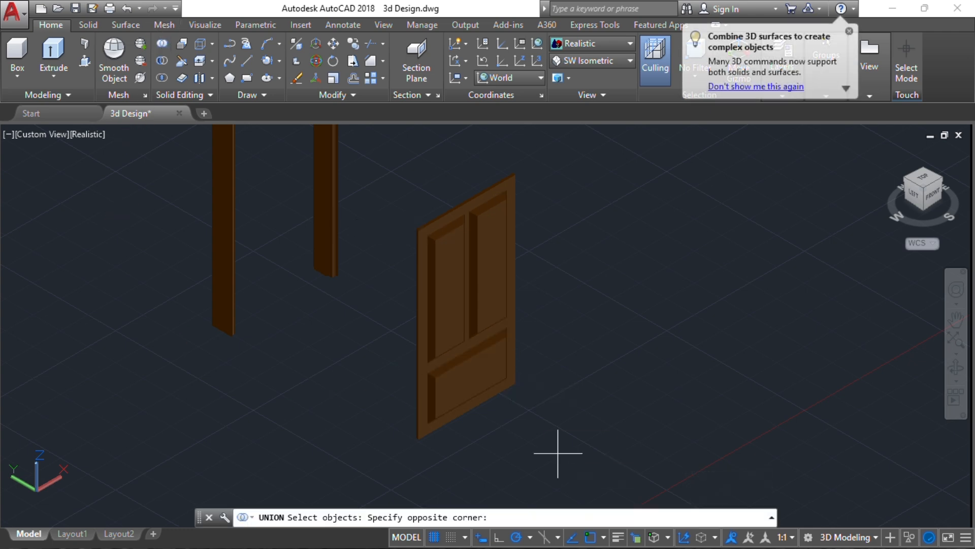
left_click(402, 202)
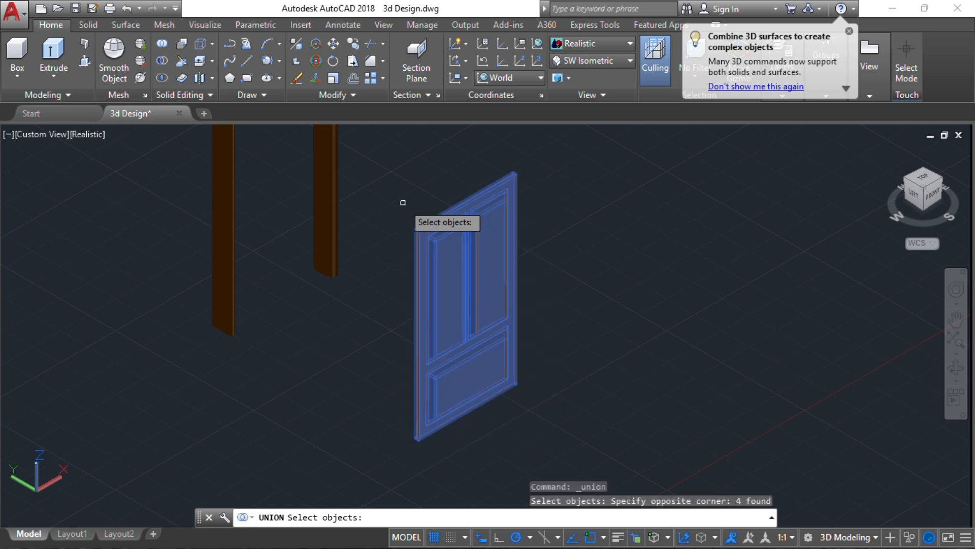
key("Return")
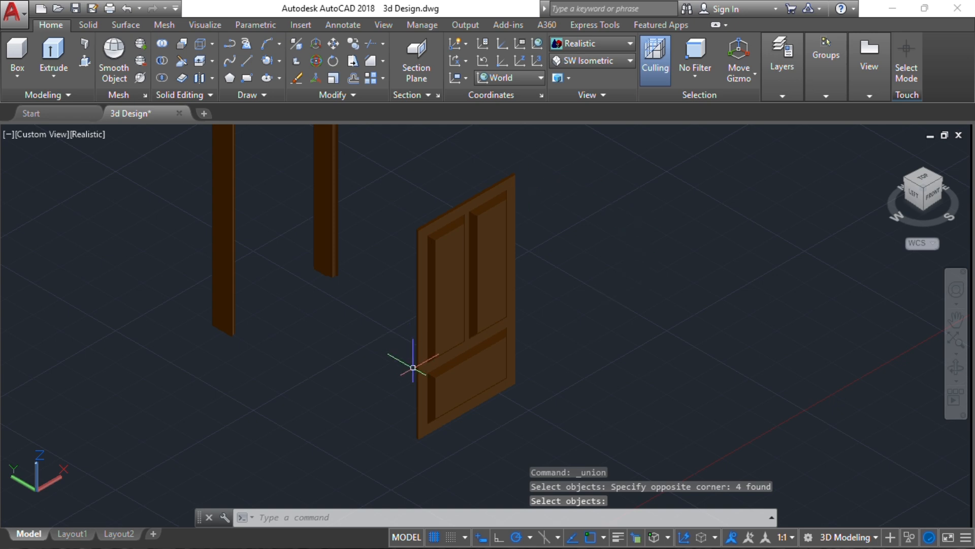
left_click(478, 299)
Centre the door and frame in view and start Move from the door's top corner
scroll(361, 256, "down", 4)
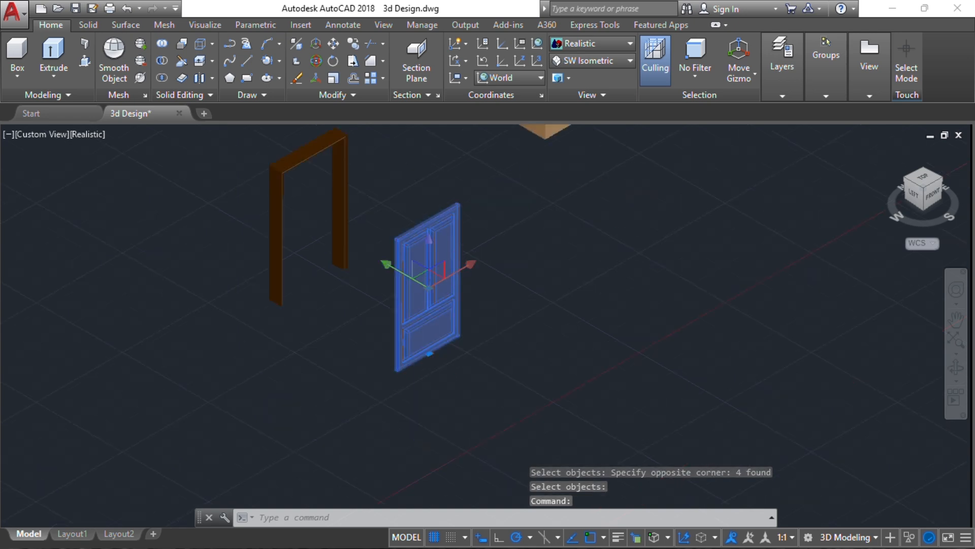
middle_click_drag(361, 256, 390, 300)
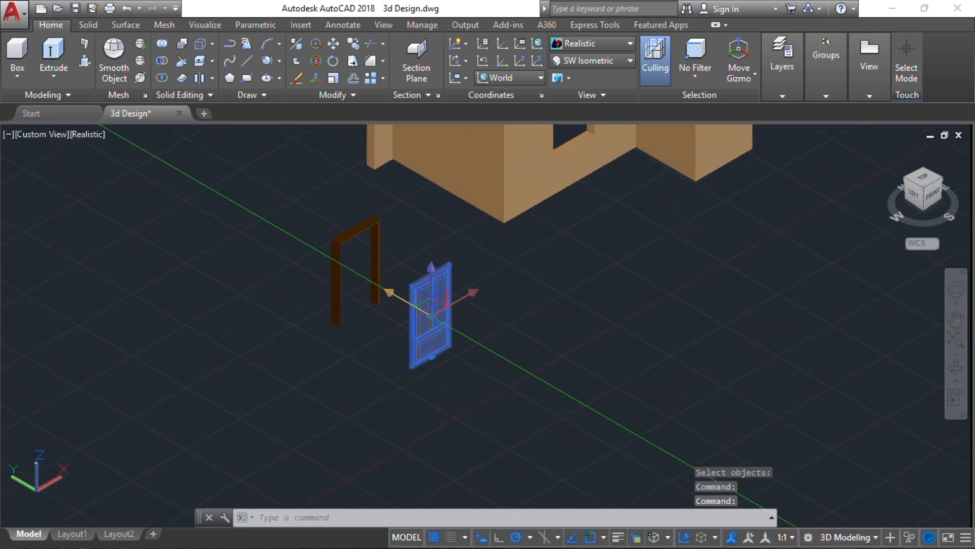
scroll(445, 274, "up", 5)
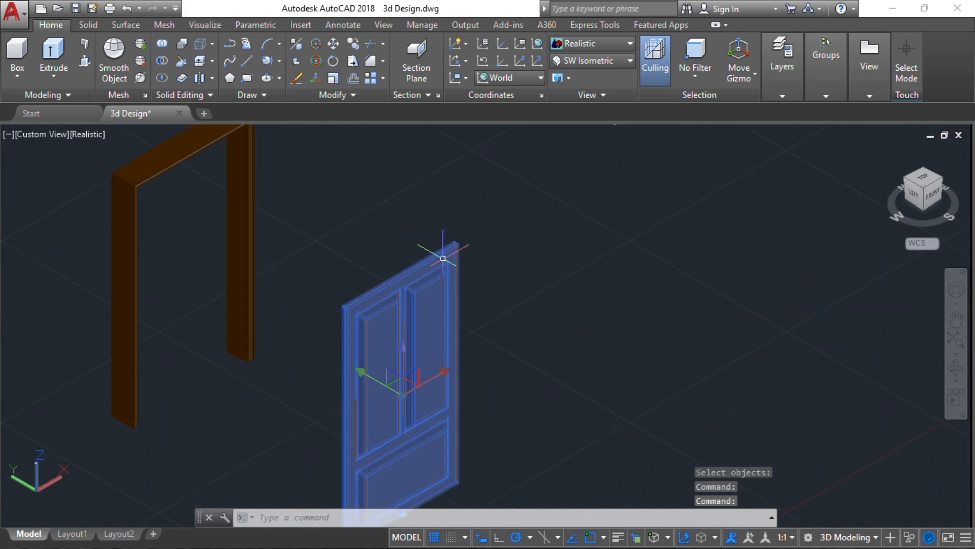
middle_click_drag(443, 258, 617, 269)
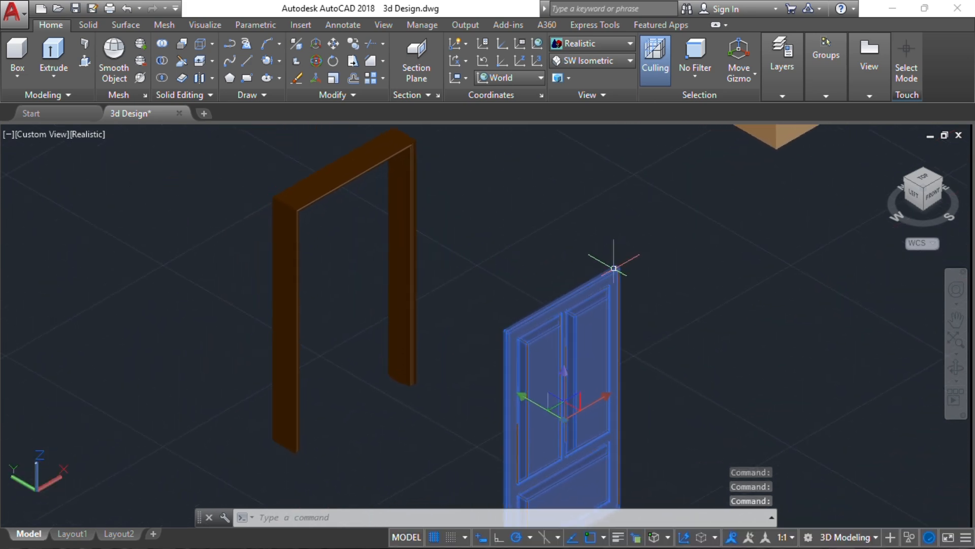
scroll(613, 268, "up", 5)
type("m")
key("Return")
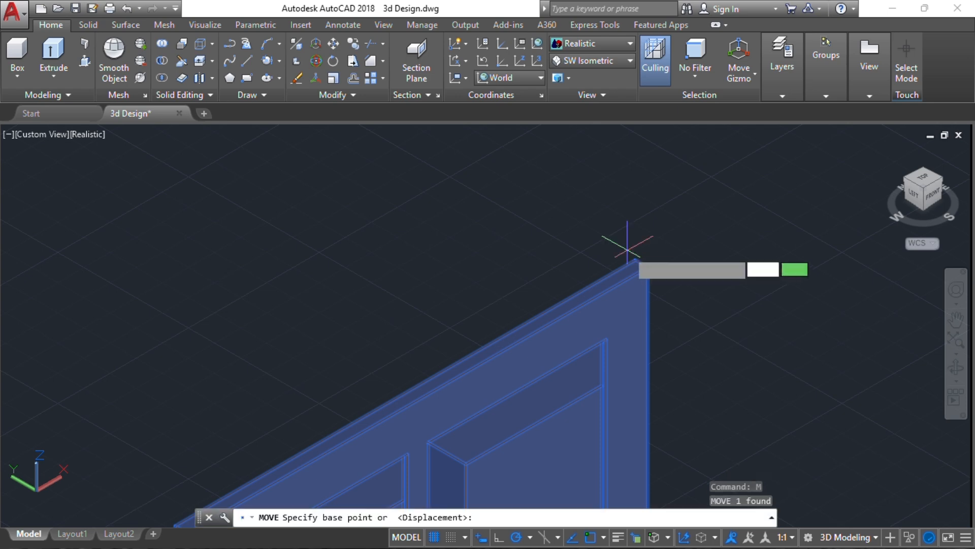
left_click(635, 259)
Drop the door's top corner onto the frame's matching corner, then orbit to check the fit
scroll(646, 246, "down", 8)
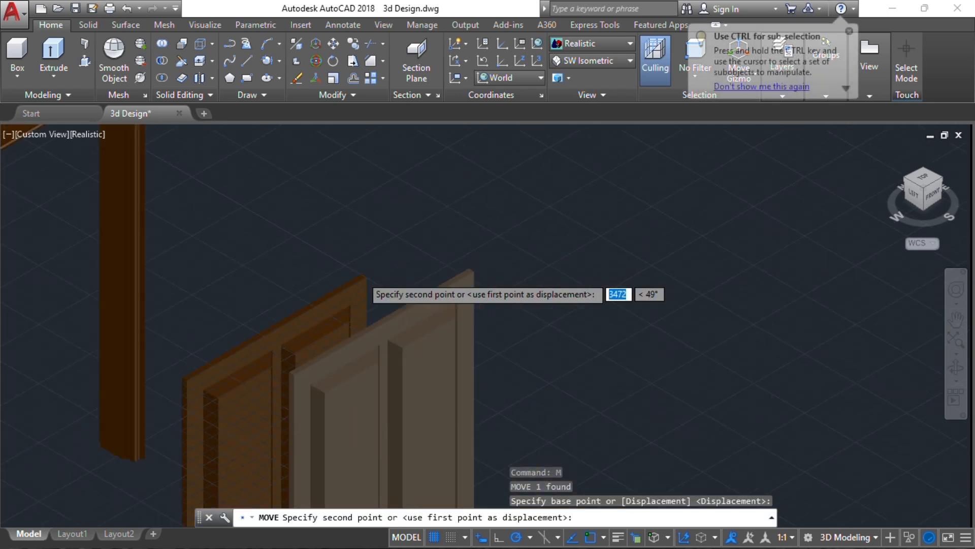
middle_click_drag(225, 279, 422, 192, "shift")
scroll(180, 178, "up", 5)
scroll(175, 178, "up", 2)
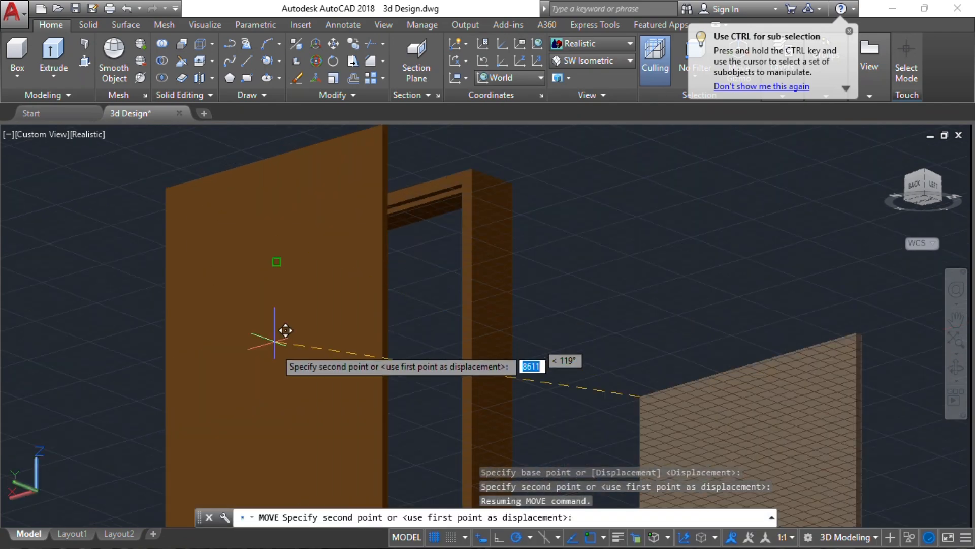
scroll(232, 283, "up", 5)
middle_click_drag(296, 170, 335, 285, "shift")
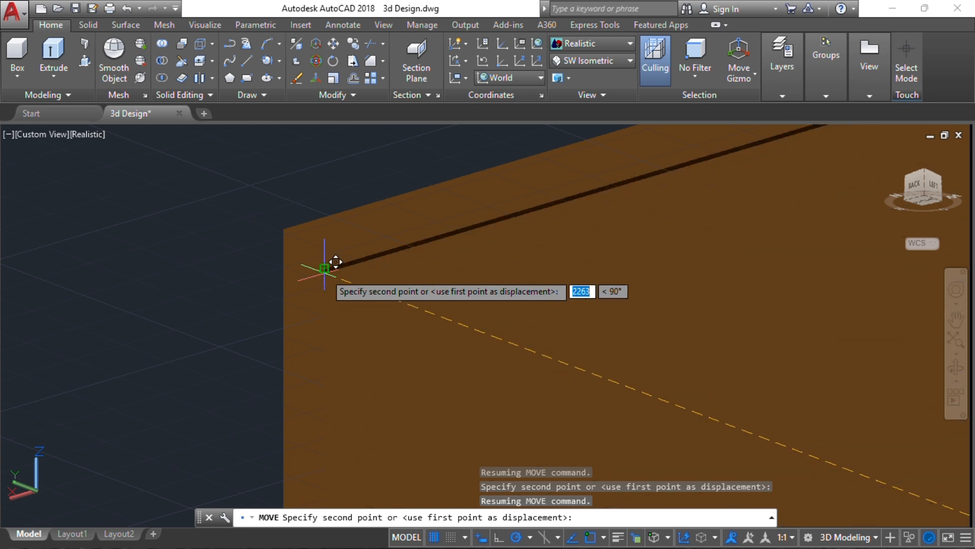
left_click(330, 261)
scroll(417, 250, "down", 5)
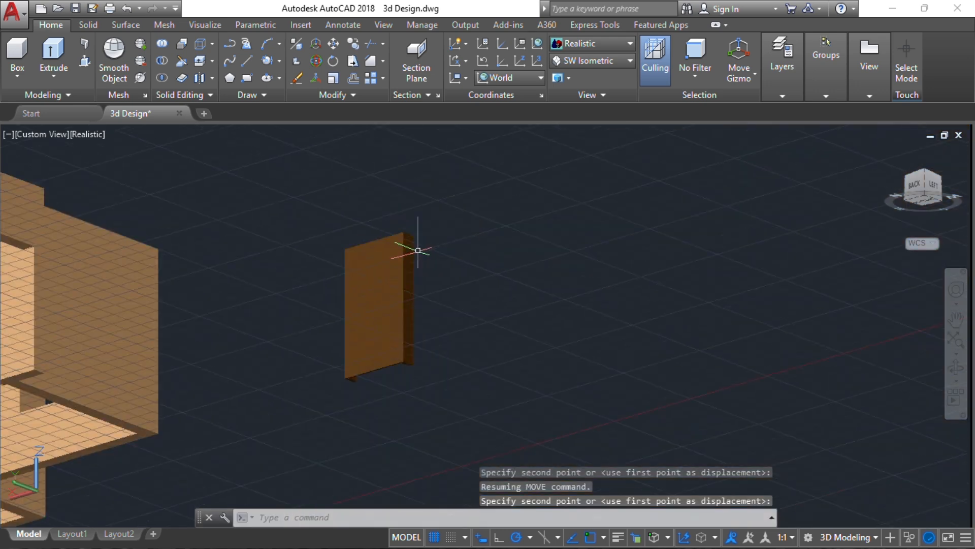
middle_click_drag(417, 250, 273, 348, "shift")
scroll(435, 331, "up", 5)
middle_click_drag(435, 331, 371, 330, "shift")
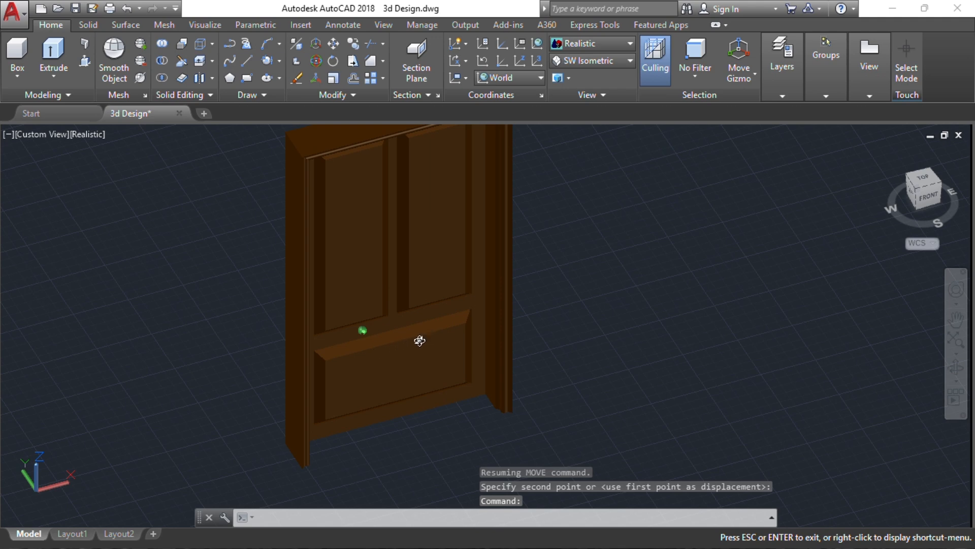
Orbit, zoom and pan until the door's top corner and the nearby house wall show
key("Escape")
key("Escape")
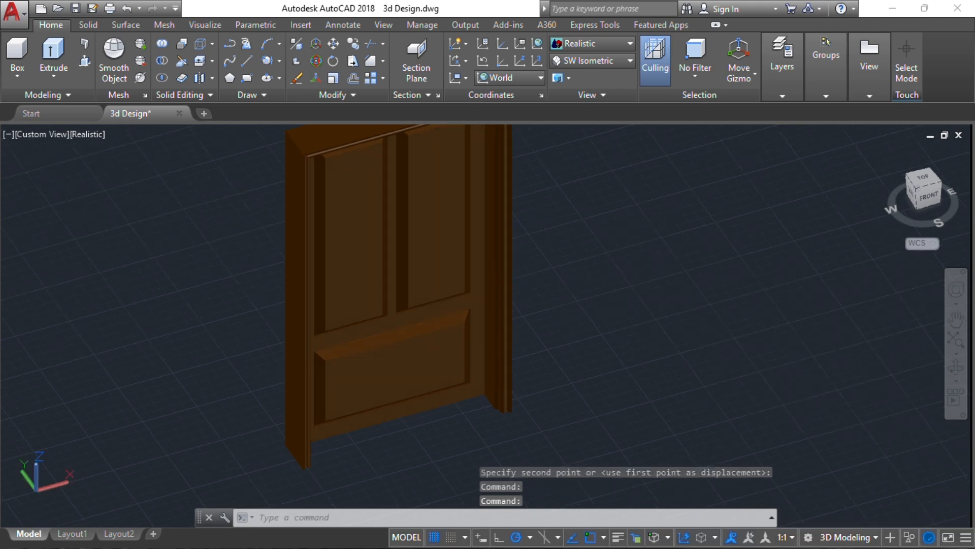
middle_click_drag(302, 380, 437, 385, "shift")
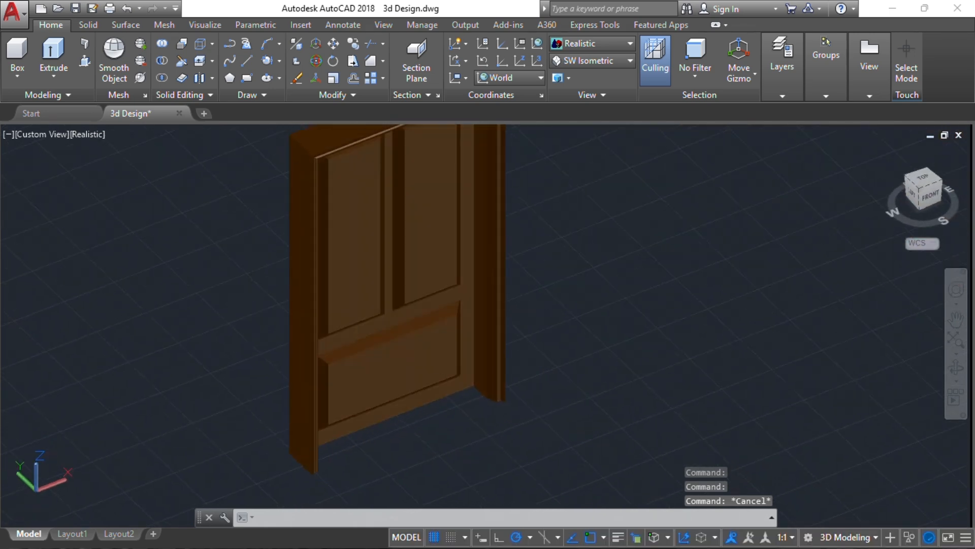
scroll(415, 363, "down", 8)
middle_click_drag(441, 306, 443, 315)
scroll(442, 318, "up", 7)
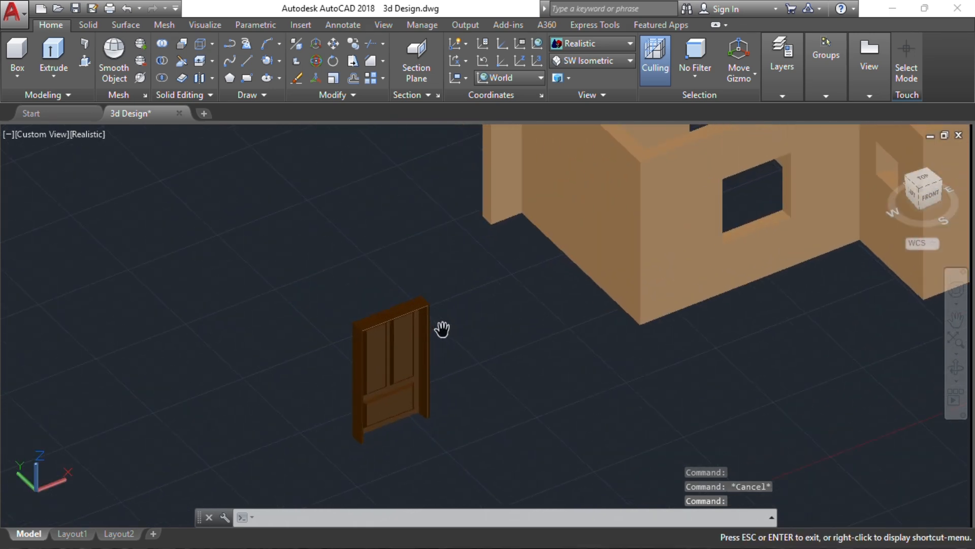
middle_click_drag(447, 330, 287, 294)
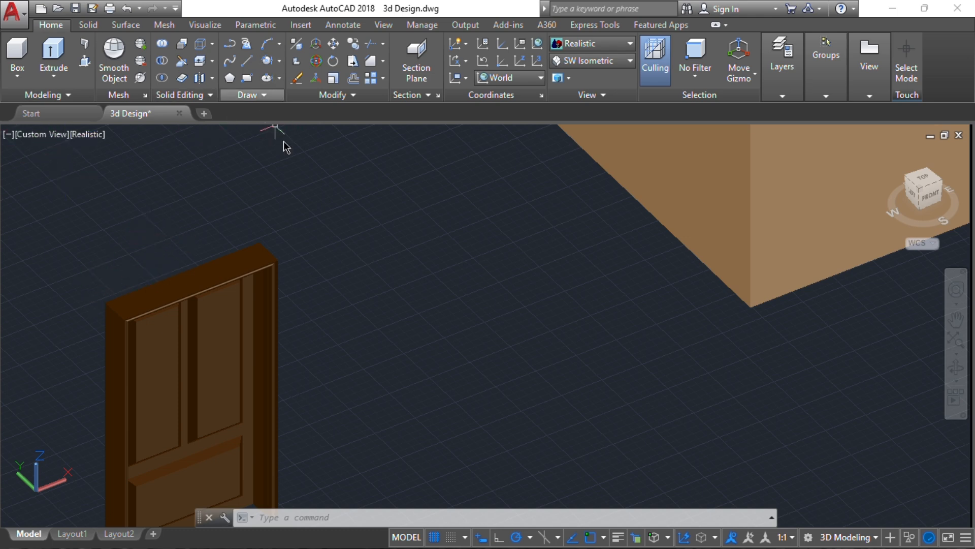
Drop an unfinished circle and align the UCS to the Front plane
key("Return")
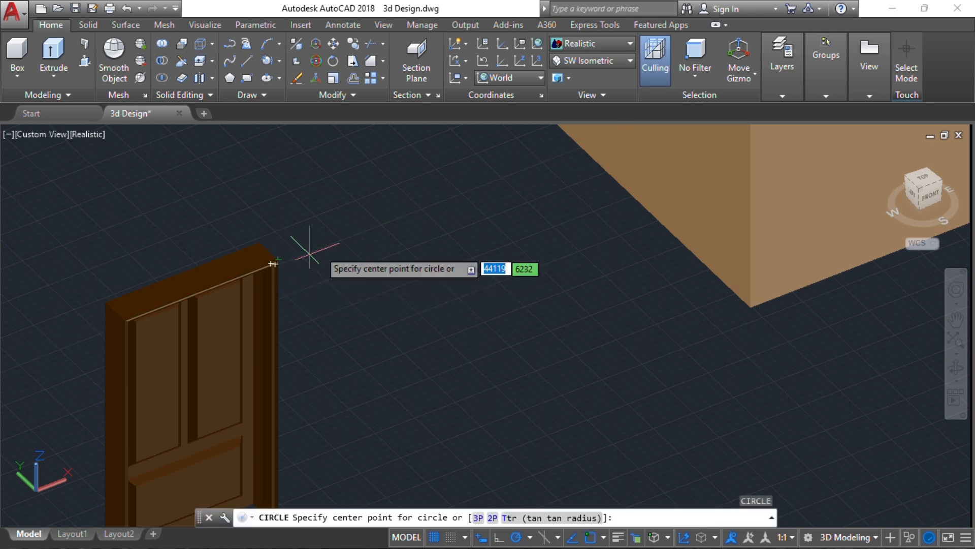
left_click(356, 226)
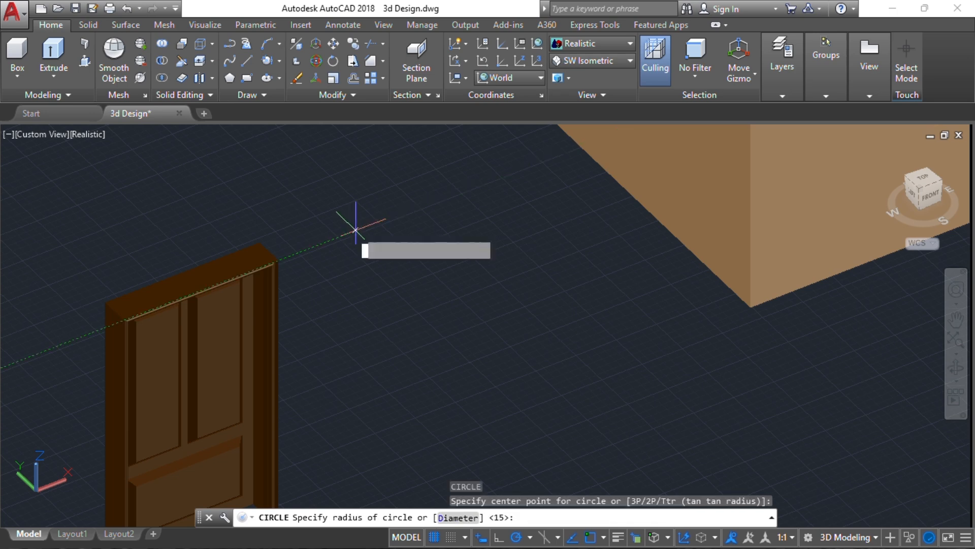
scroll(370, 234, "up", 5)
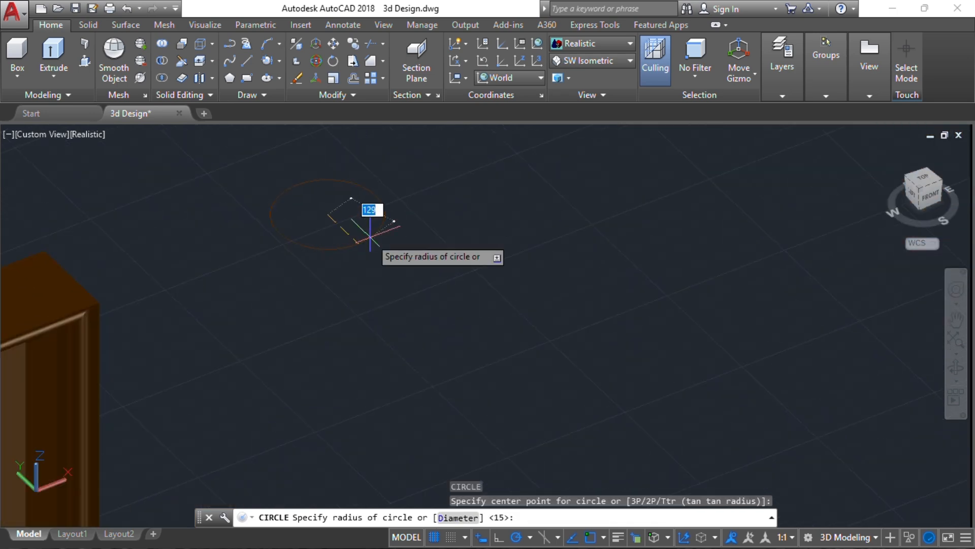
key("Escape")
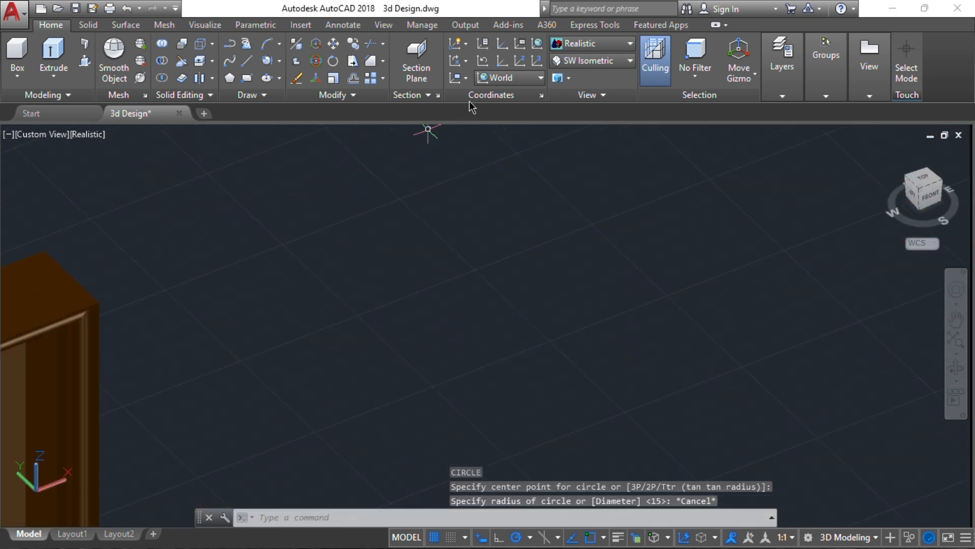
left_click(519, 82)
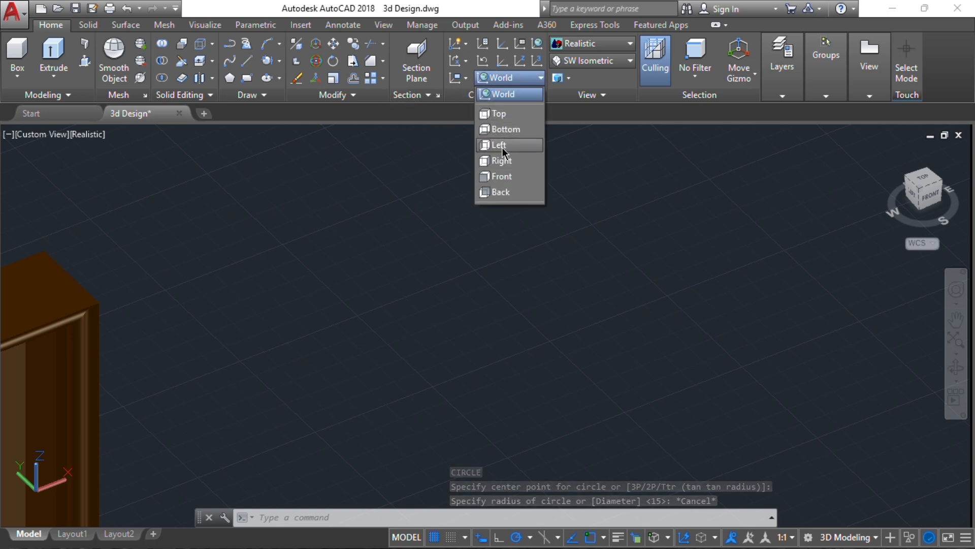
left_click(500, 177)
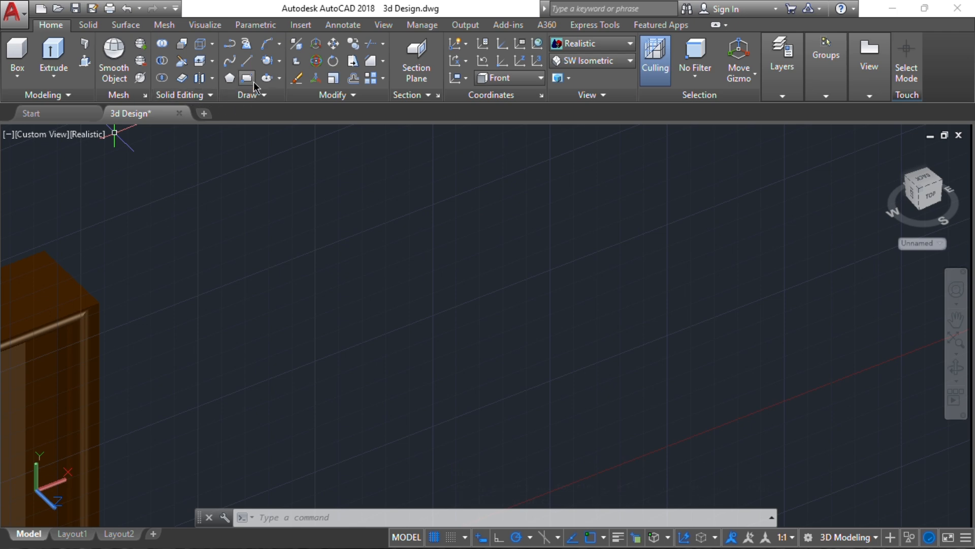
Abandon a second circle attempt and start the Cylinder primitive instead
type("c")
key("Return")
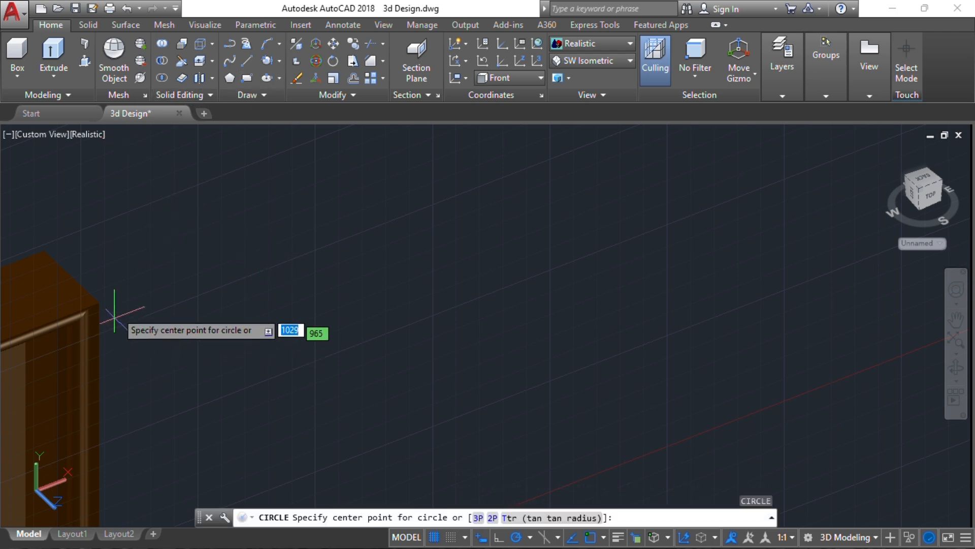
left_click(232, 253)
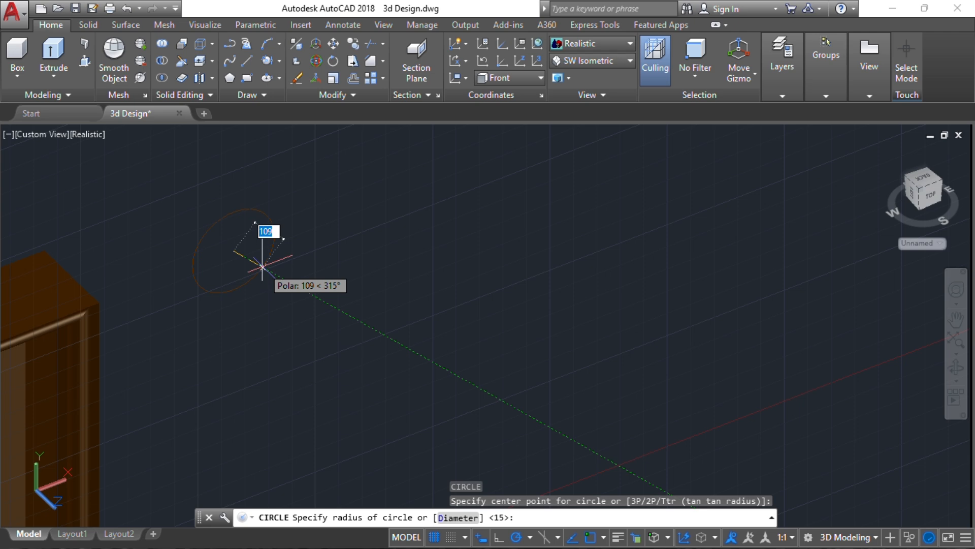
key("Escape")
key("Escape")
key("Escape")
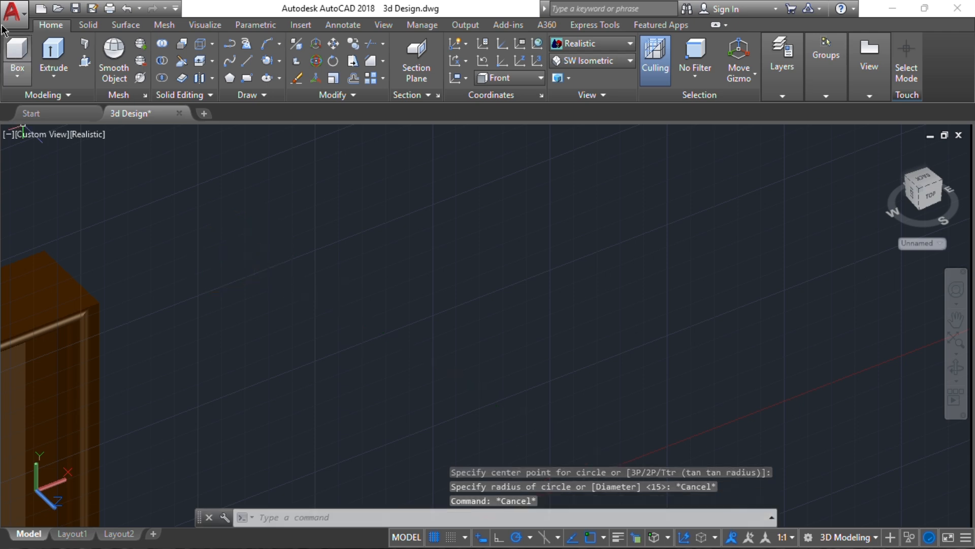
left_click(17, 76)
left_click(21, 130)
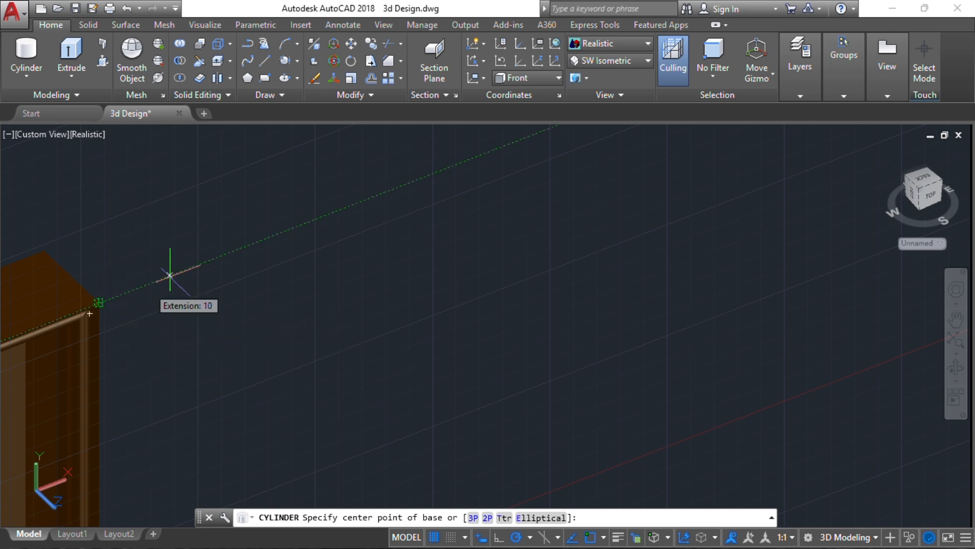
Create a cylinder of radius 30 and height 50 beside the door's top
left_click(234, 255)
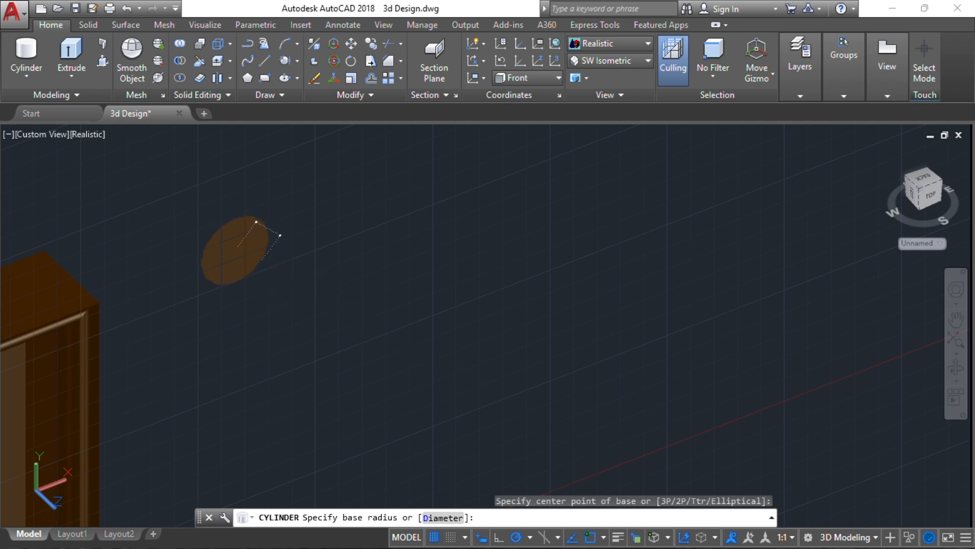
type("30")
key("Return")
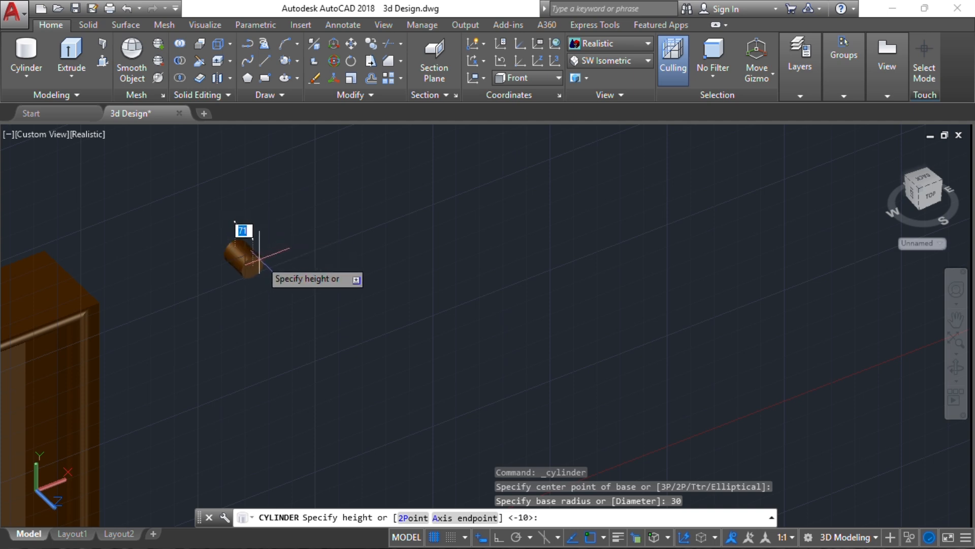
type("50")
key("Return")
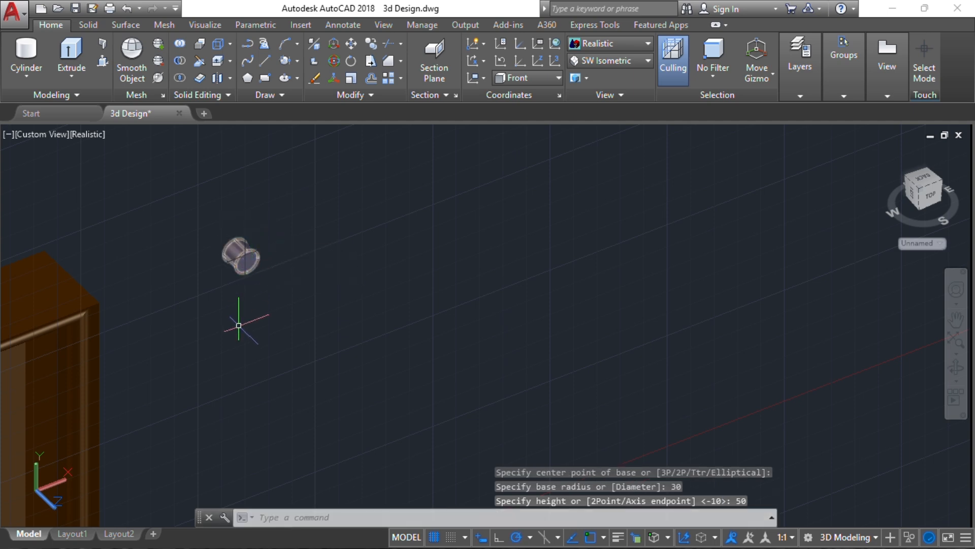
scroll(258, 289, "up", 4)
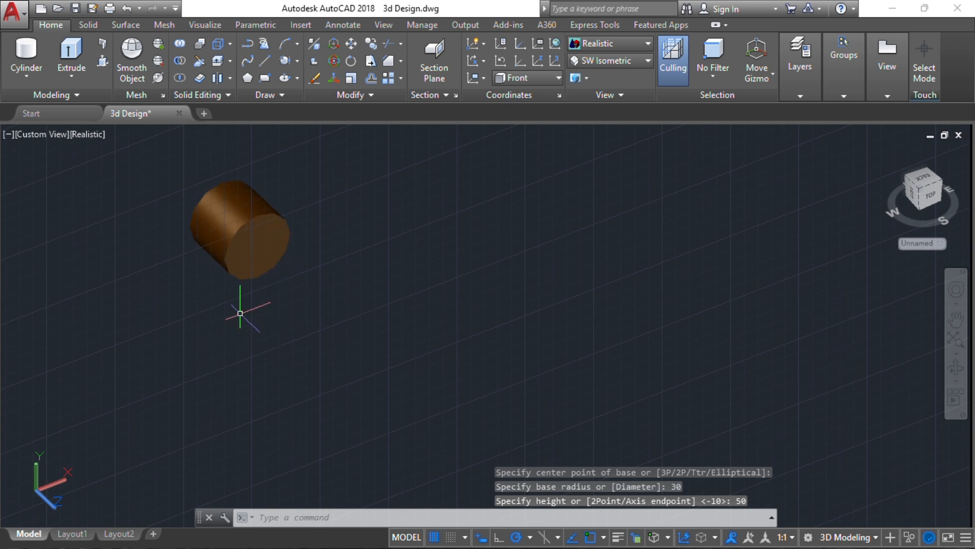
scroll(260, 250, "down", 3)
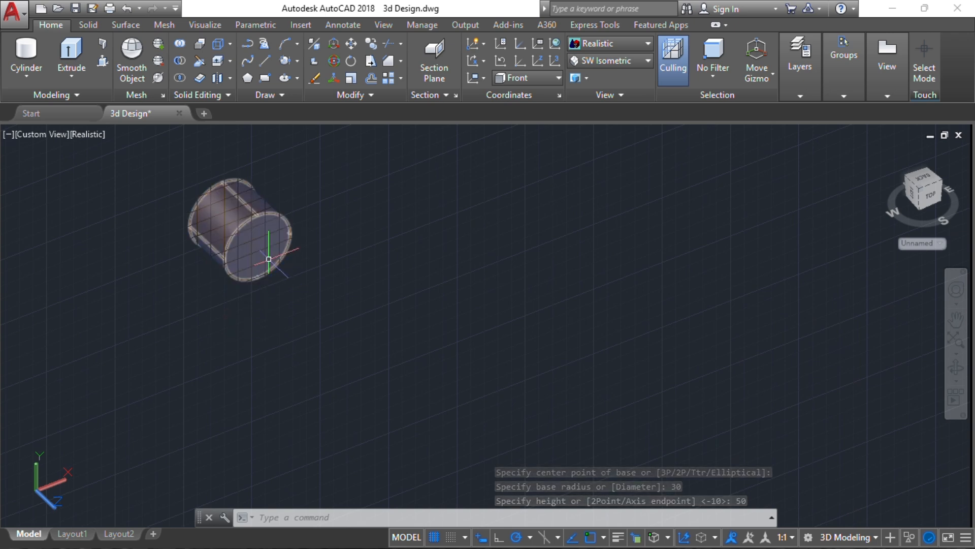
scroll(267, 246, "up", 2)
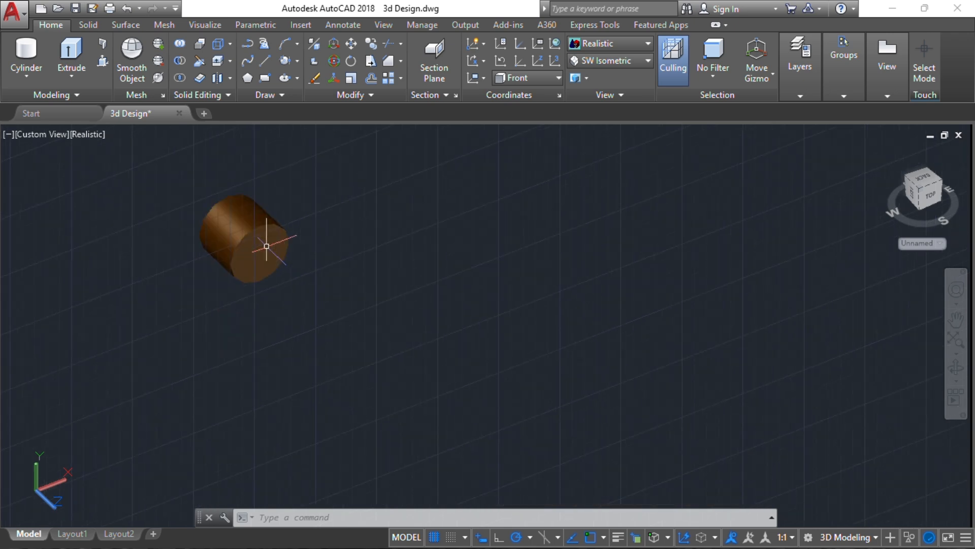
left_click(267, 246)
key("Escape")
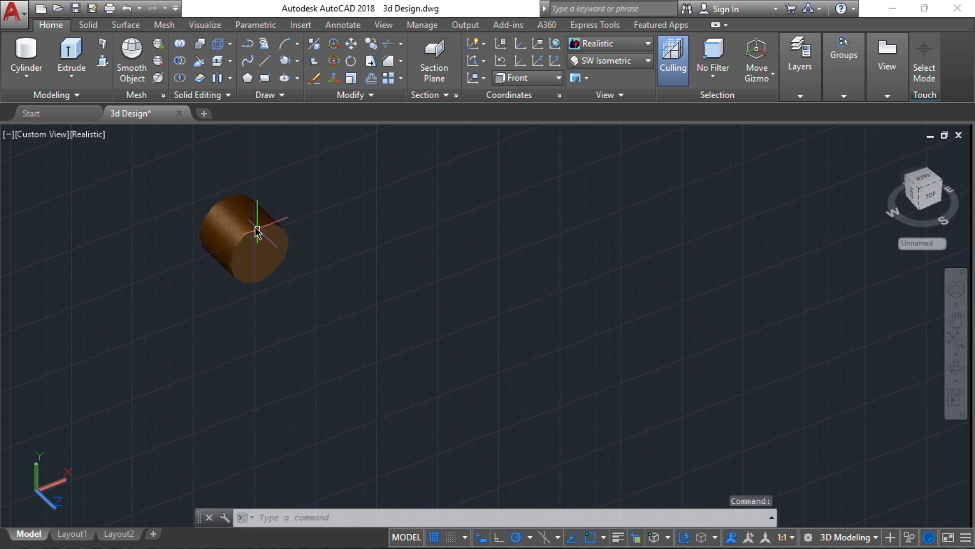
Presspull the cylinder's end face outward by 20 units
left_click(103, 62)
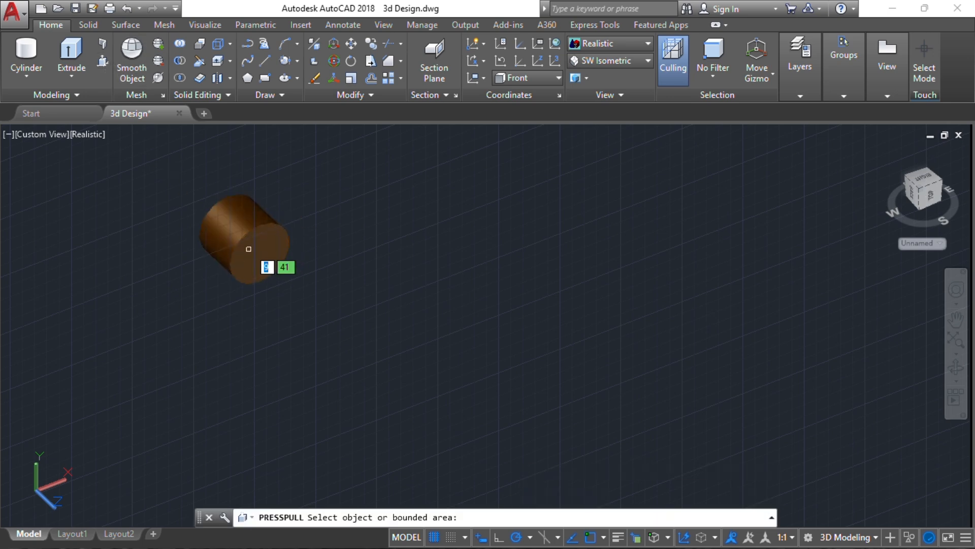
left_click(244, 241)
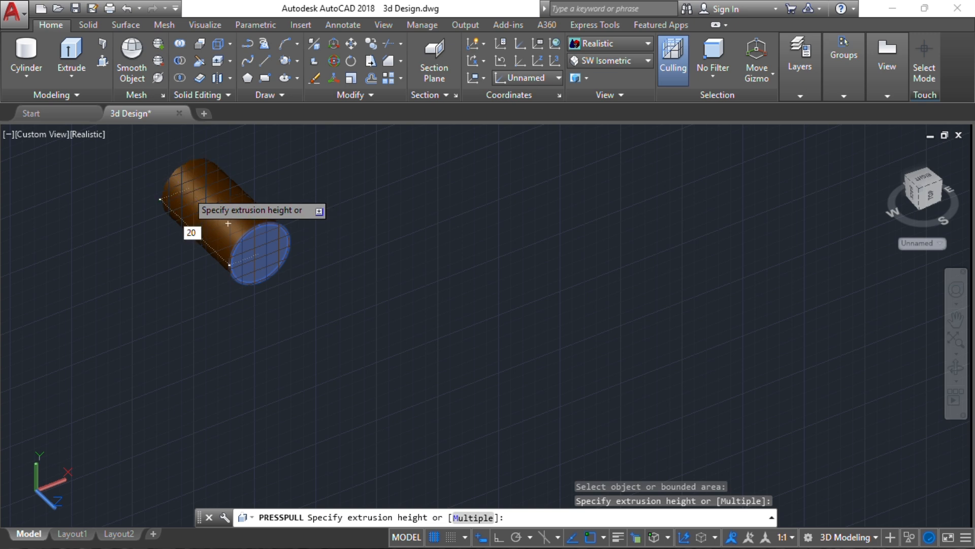
key("Return")
key("Escape")
key("Escape")
key("Escape")
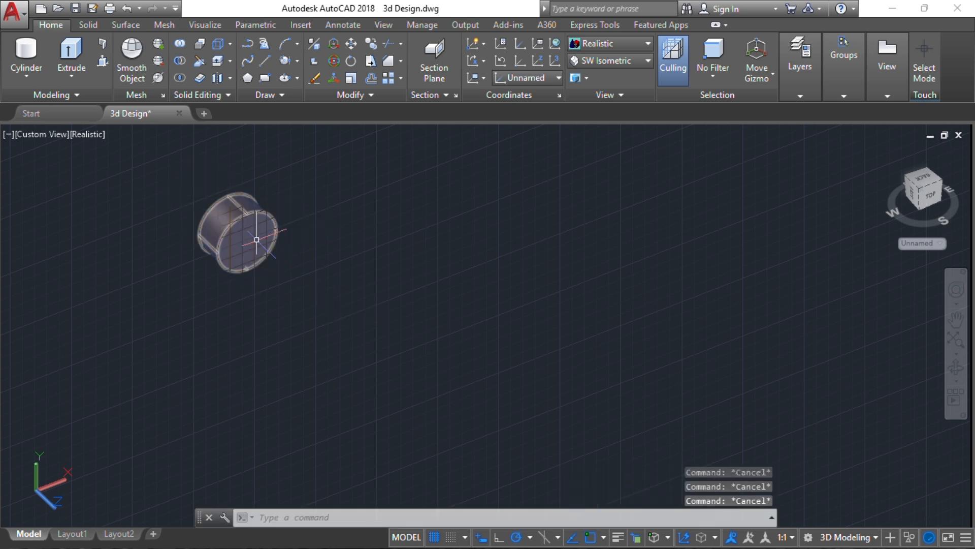
left_click(257, 239)
key("Escape")
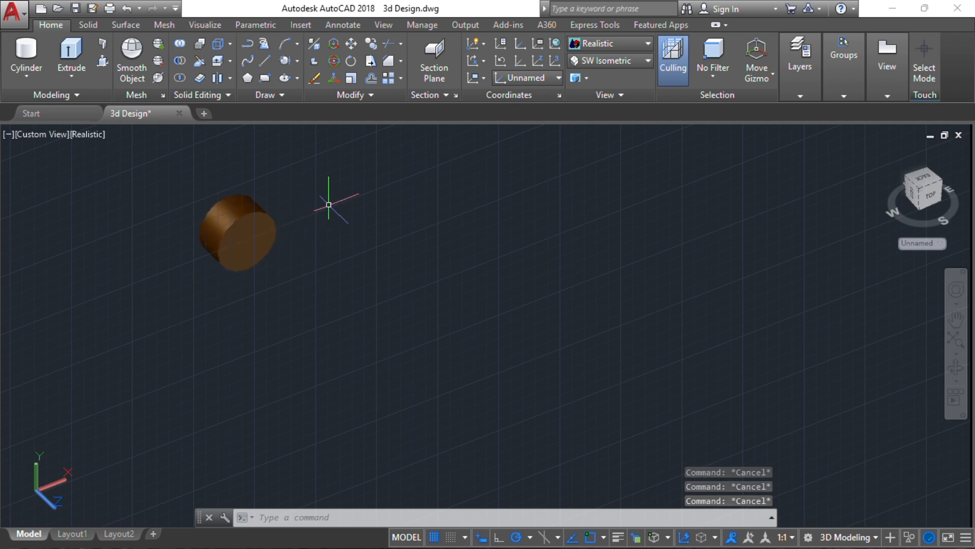
Draw a four-point spline from the cylinder's end face out to the right
left_click(250, 63)
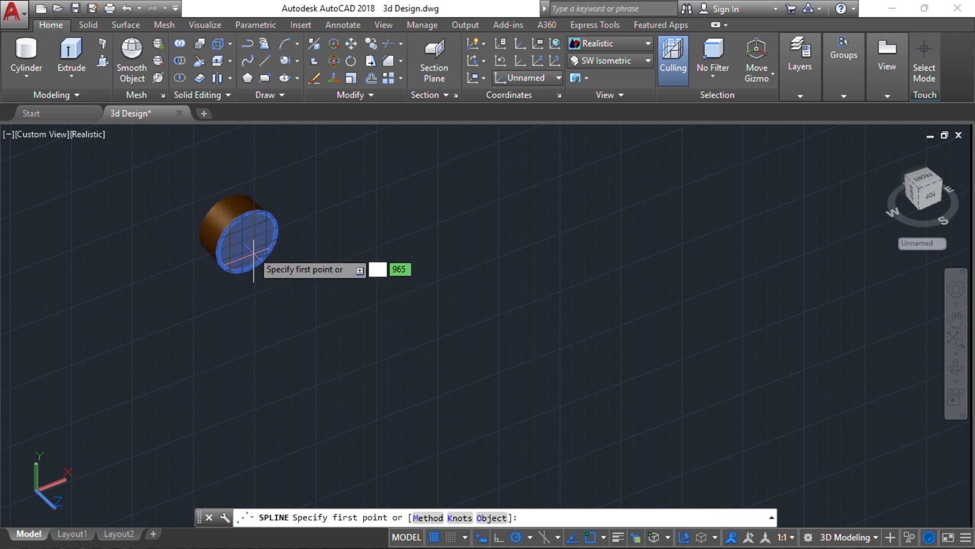
scroll(252, 250, "down", 1)
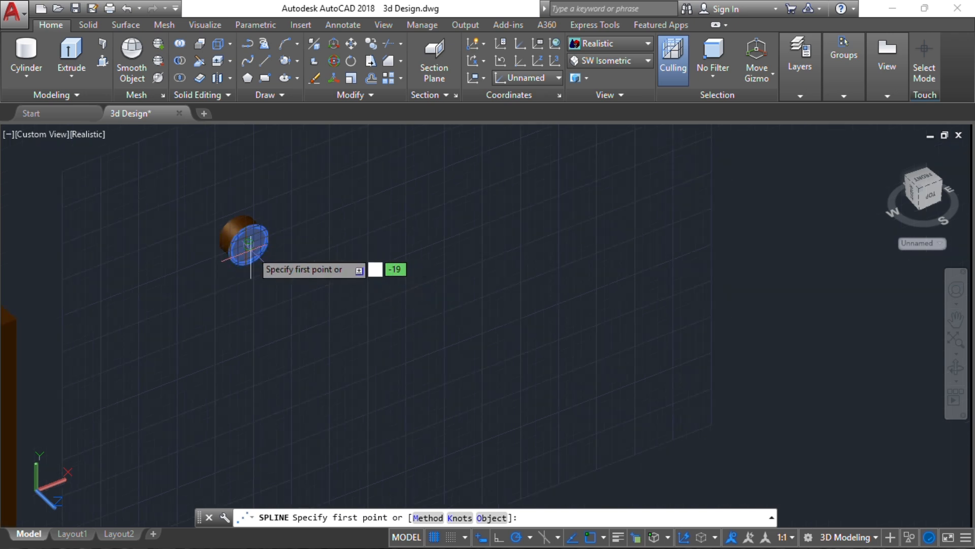
left_click(250, 246)
scroll(251, 244, "up", 4)
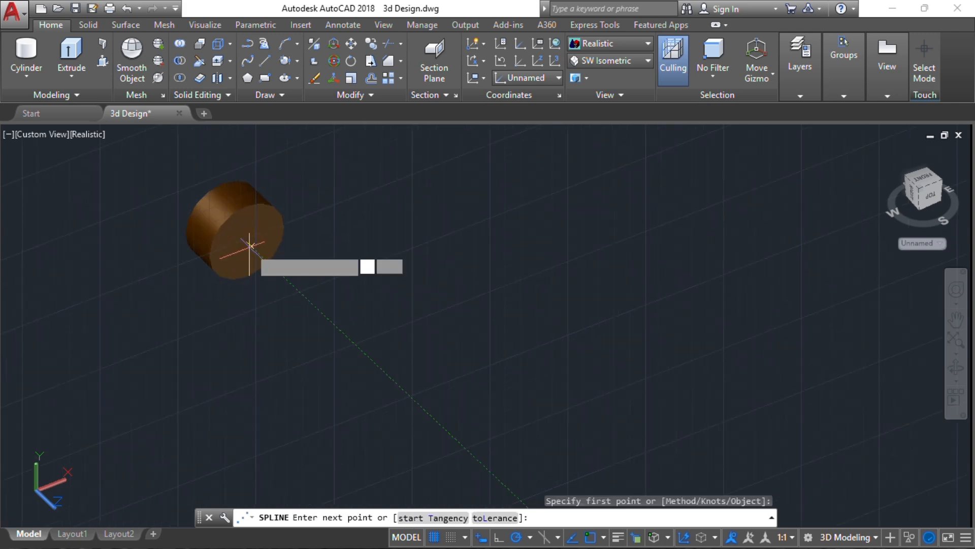
left_click(302, 296)
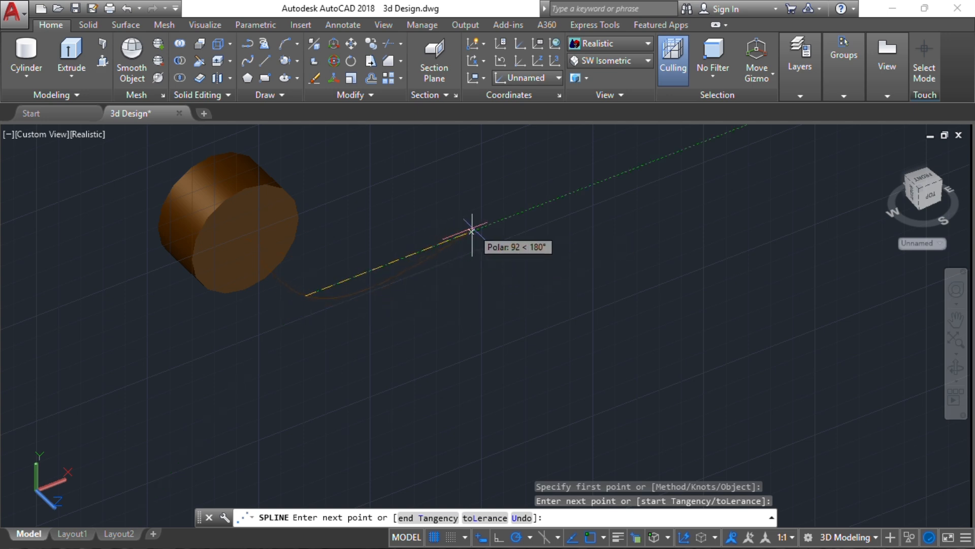
left_click(483, 226)
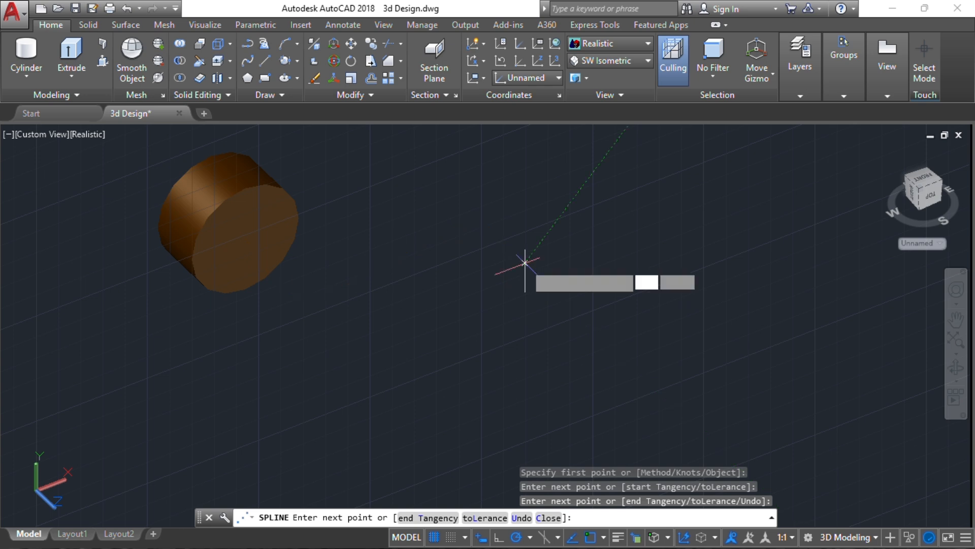
left_click(524, 263)
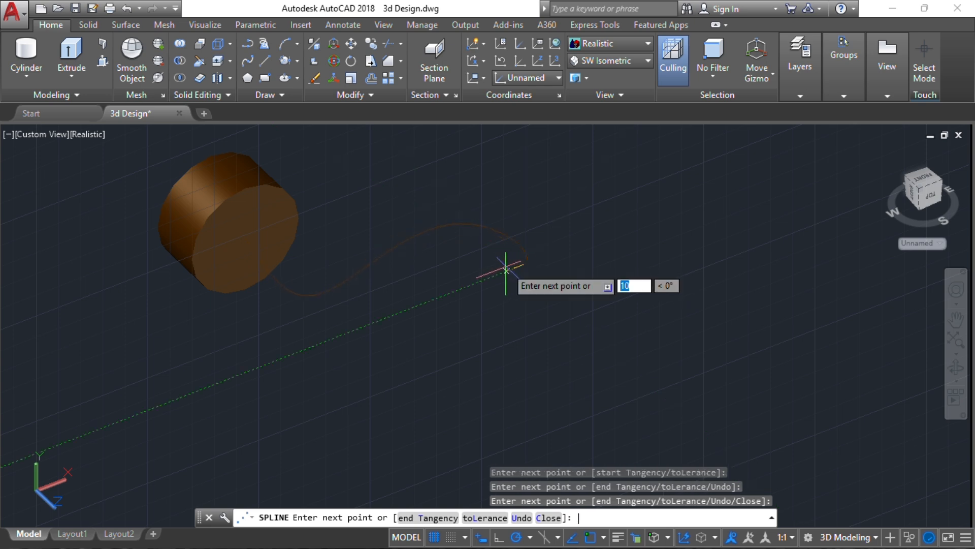
key("Return")
Orbit and pan to show the cylinder, spline and wardrobe together
scroll(411, 264, "down", 2)
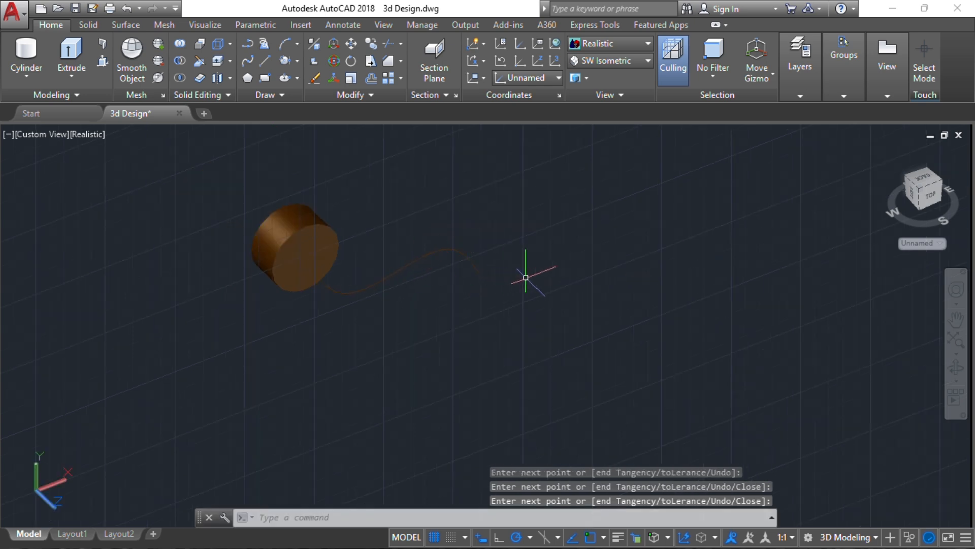
middle_click_drag(525, 277, 507, 254, "shift")
scroll(540, 259, "down", 6)
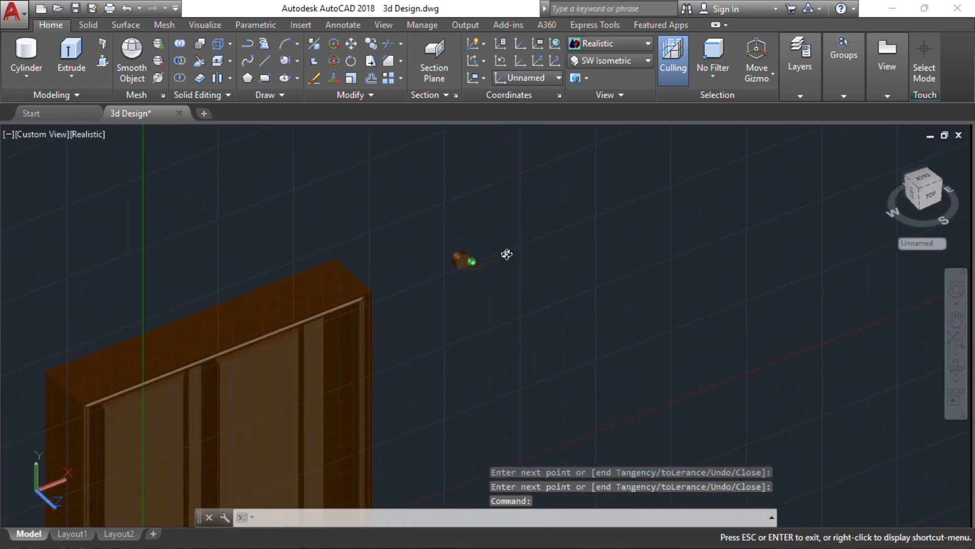
scroll(458, 259, "up", 6)
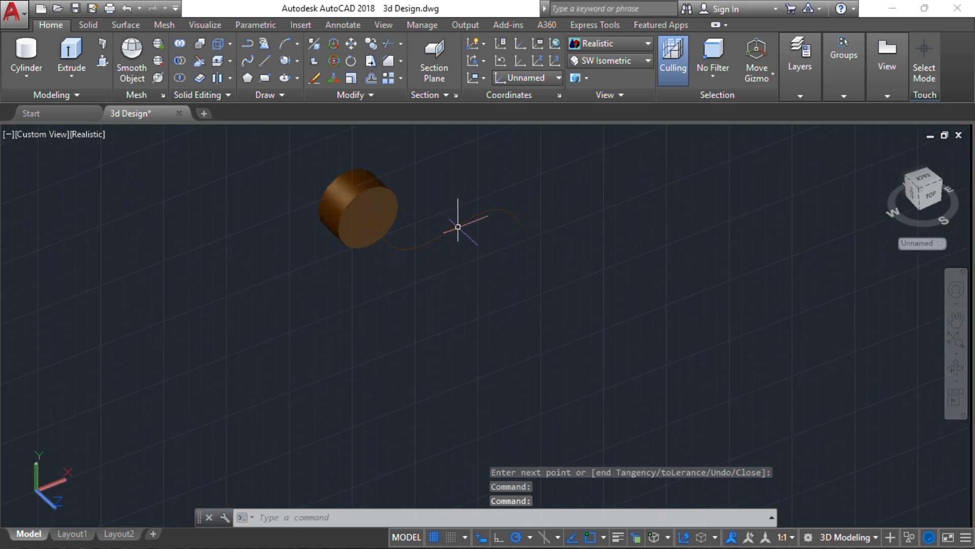
scroll(447, 249, "down", 2)
middle_click_drag(435, 269, 384, 222)
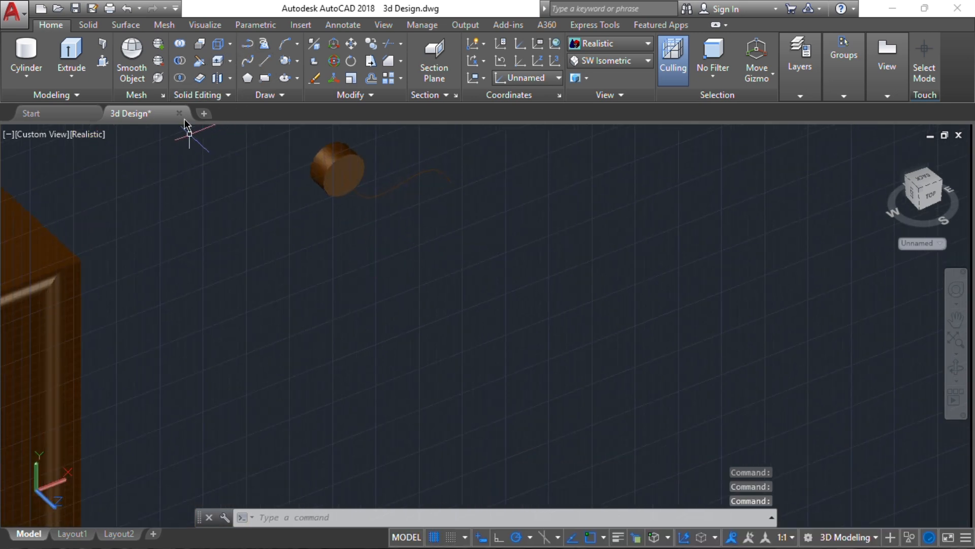
Draw a radius-15 circle below the spline
type("c")
key("Return")
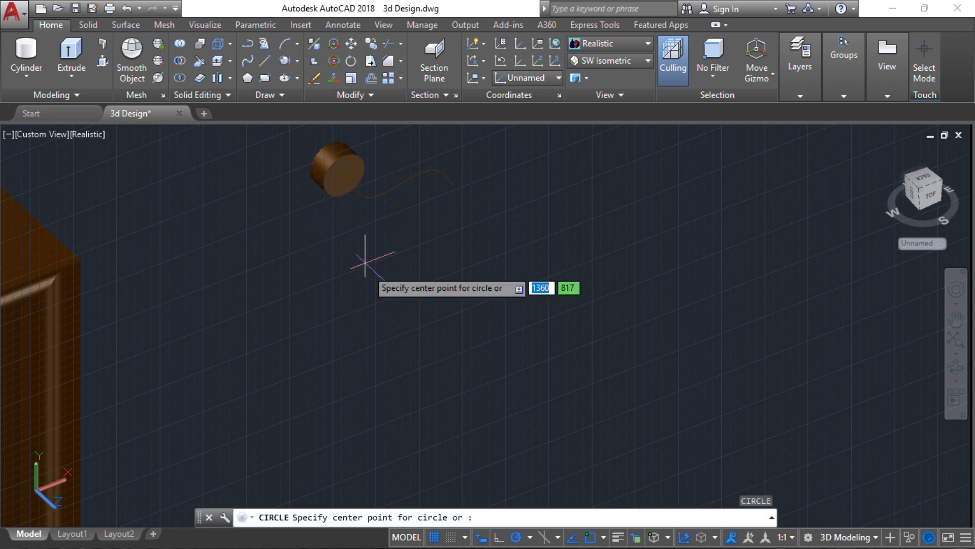
left_click(366, 271)
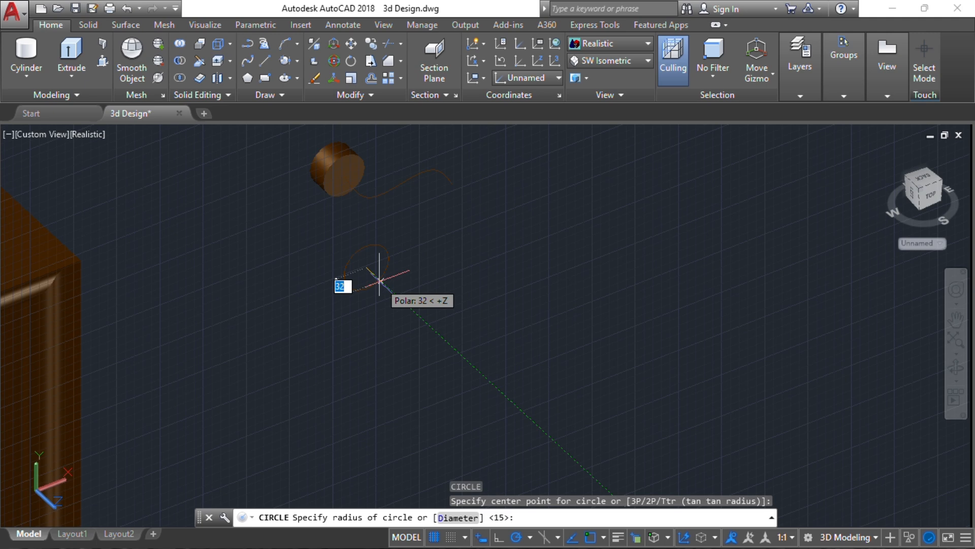
type("15")
key("Return")
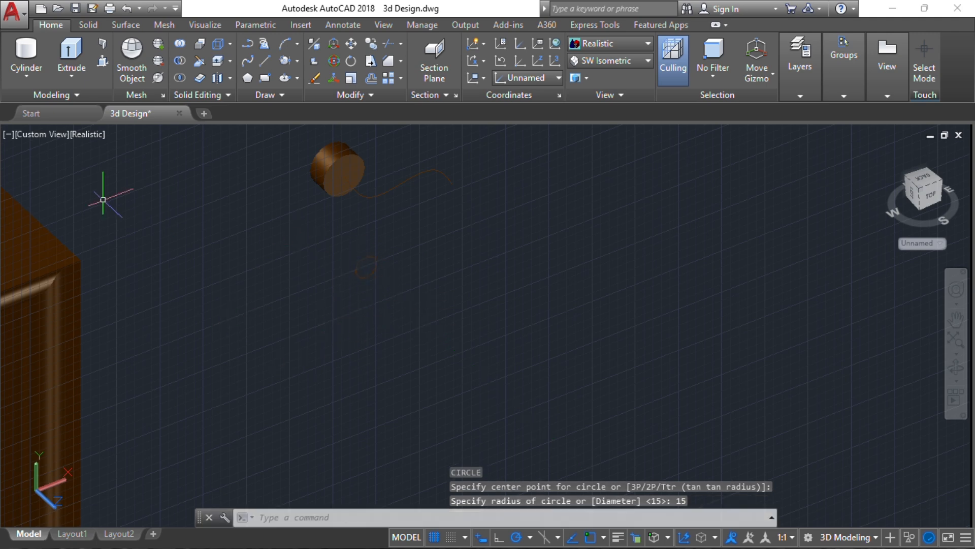
Attempt to sweep the circle along the spline, cancel after the failure, and reselect the circle
left_click(68, 71)
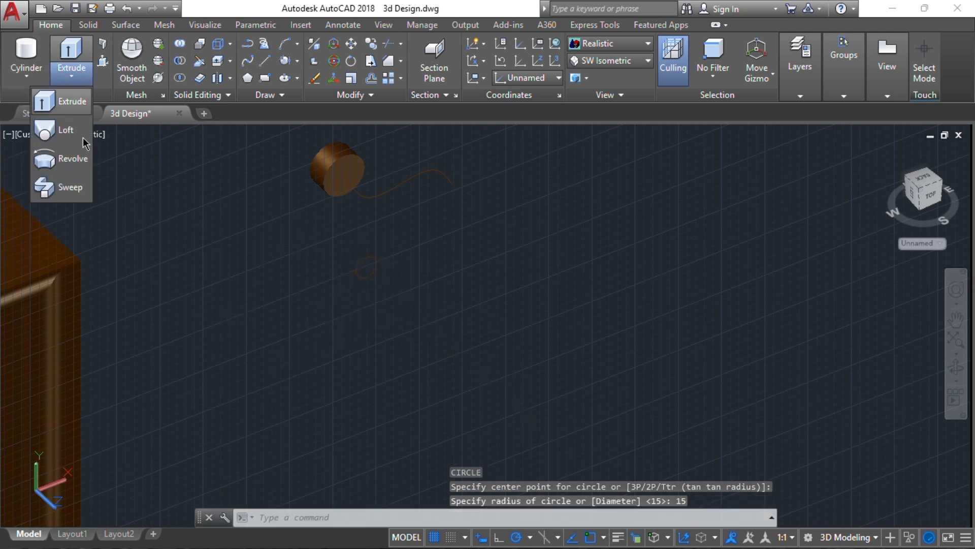
left_click(70, 189)
left_click(366, 257)
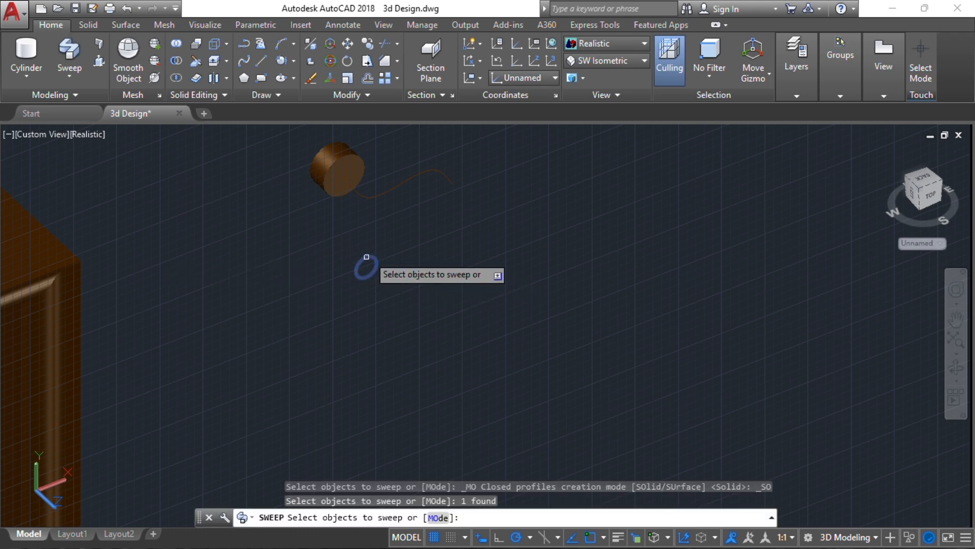
key("Return")
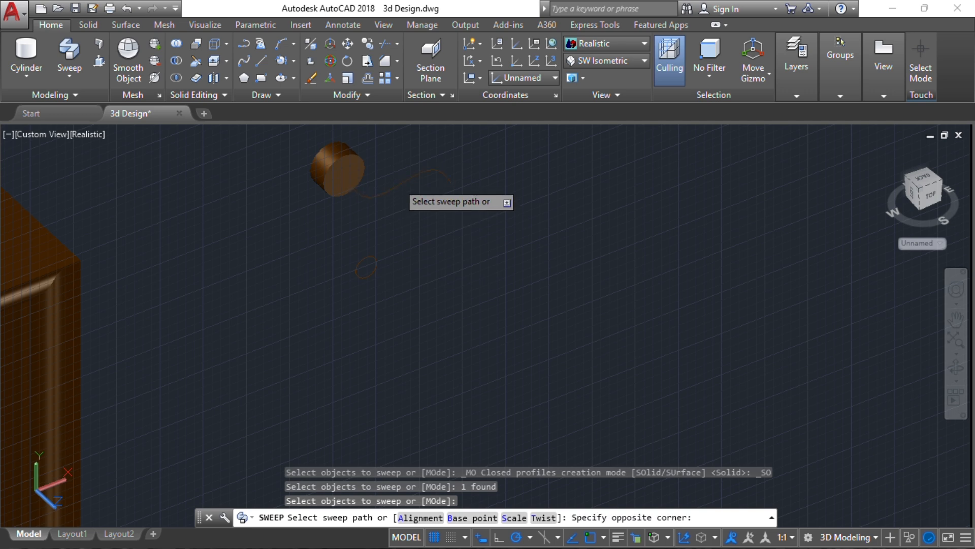
key("Return")
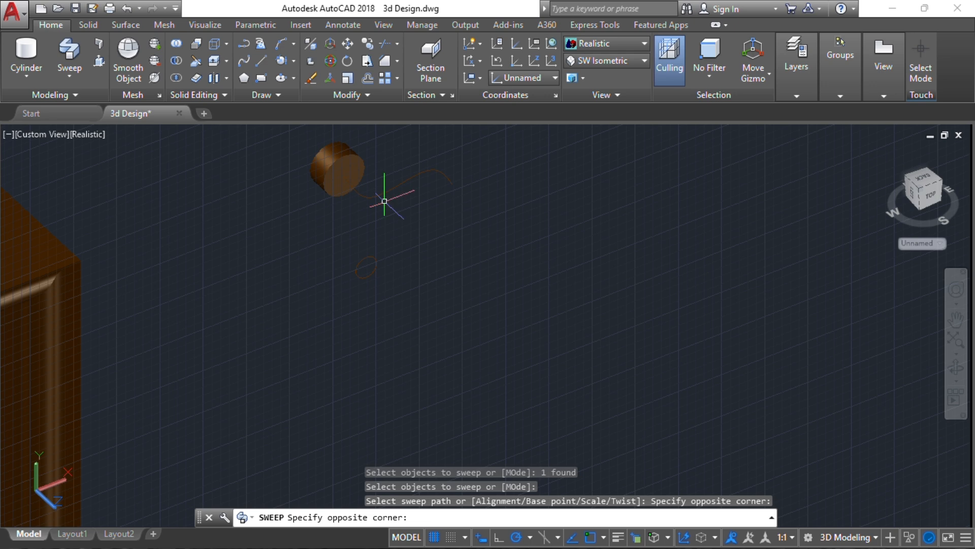
left_click(384, 201)
key("Escape")
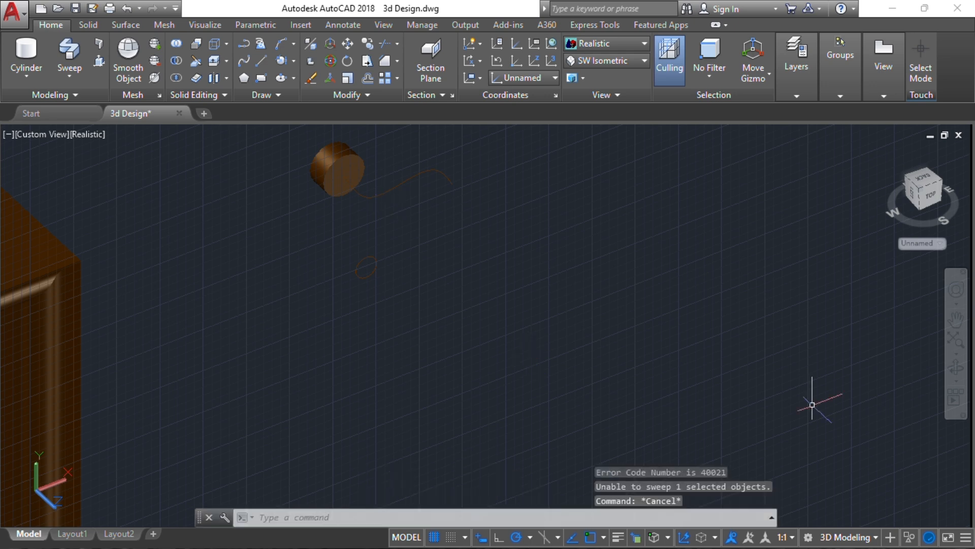
left_click(357, 268)
Replace the old profile with a radius-10 circle near the wardrobe
key("Delete")
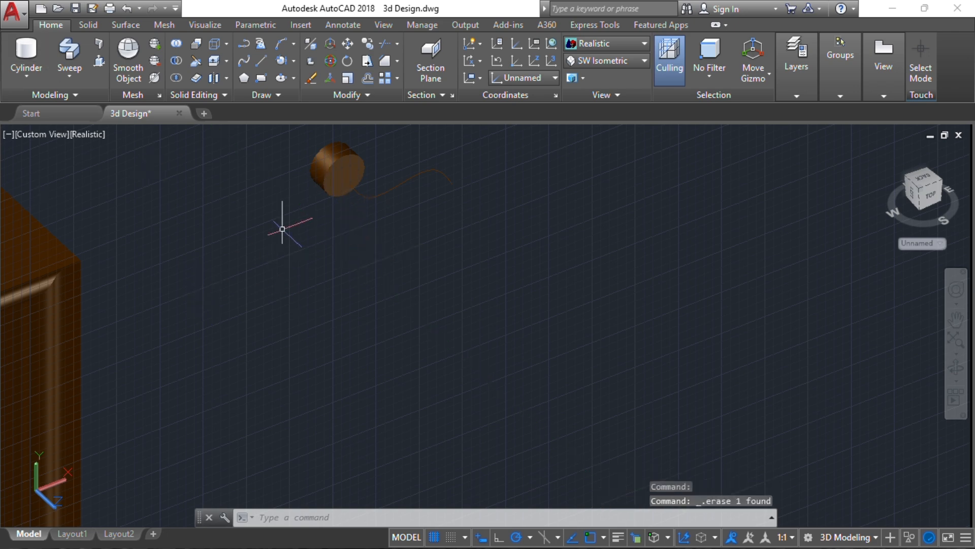
key("Return")
left_click(293, 270)
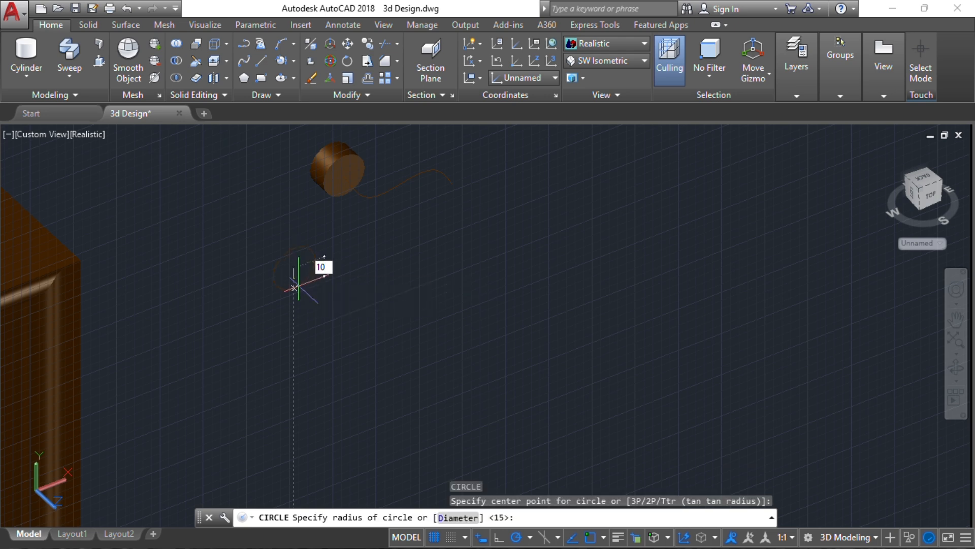
type("10")
key("Return")
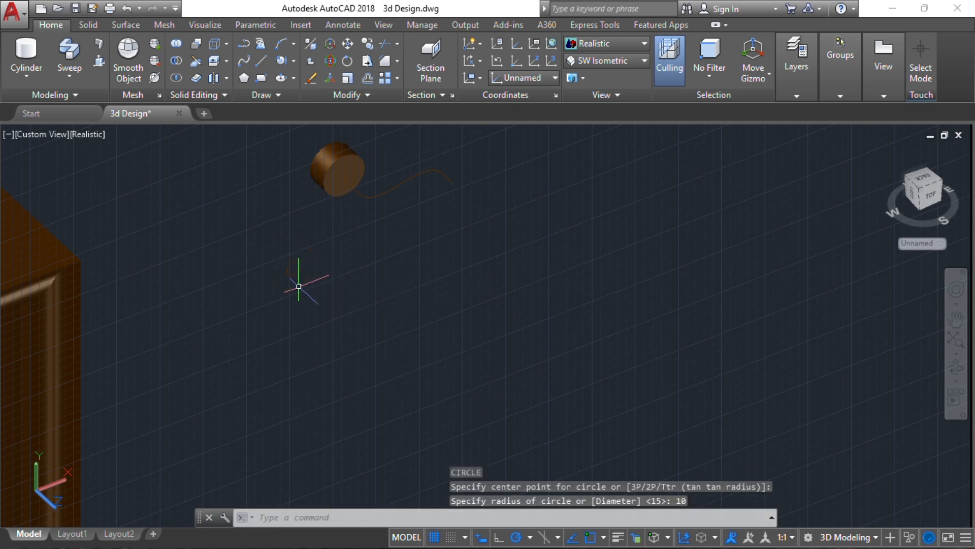
Sweep the radius-10 circle along the wavy spline to form the lever arm
left_click(71, 55)
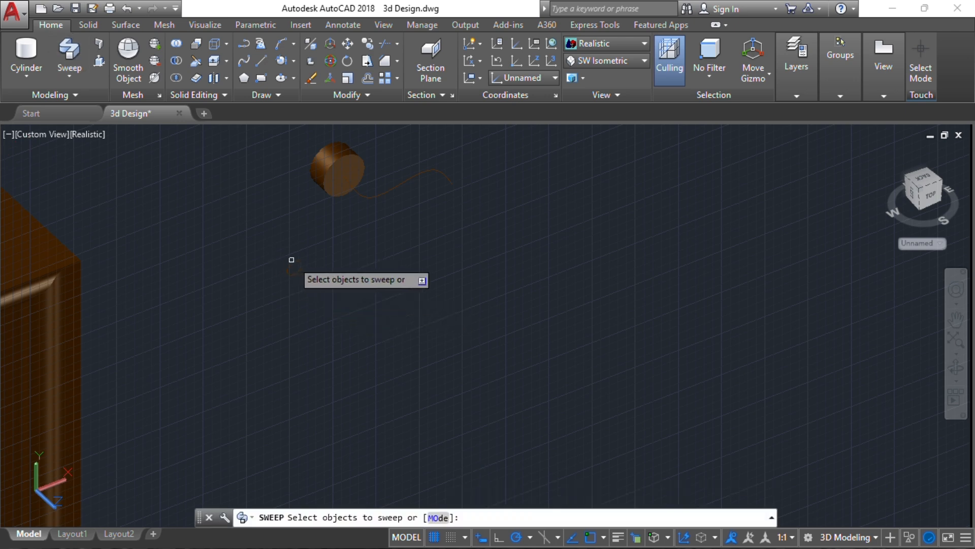
left_click(293, 268)
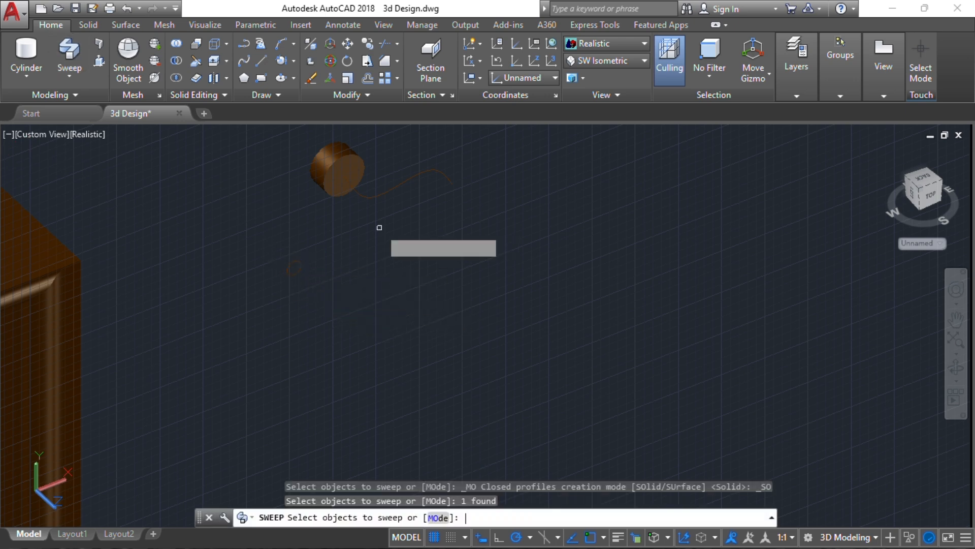
key("Return")
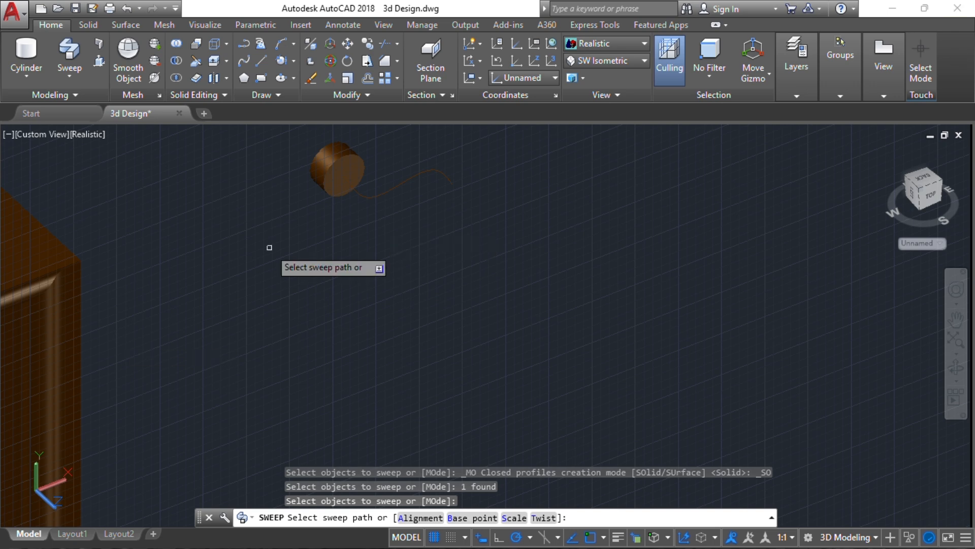
left_click(417, 172)
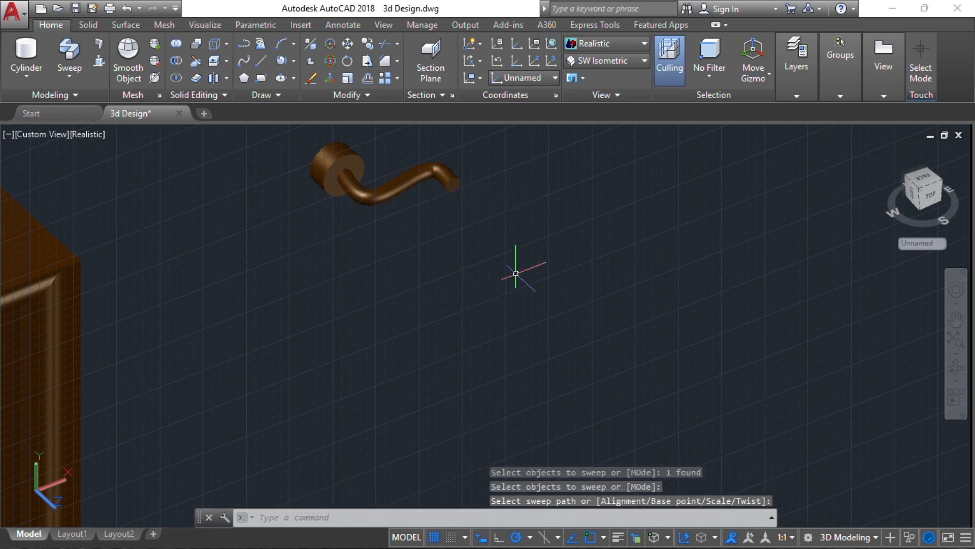
scroll(498, 181, "down", 6)
scroll(510, 191, "up", 6)
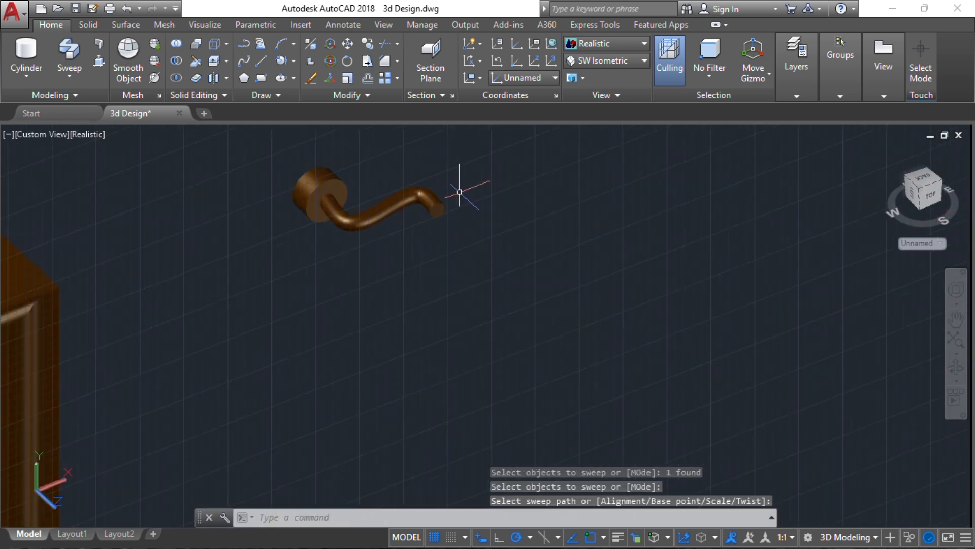
middle_click_drag(499, 215, 495, 190, "shift")
Add a radius-20 sphere centred on the lever's end where it meets the round base
scroll(325, 200, "up", 3)
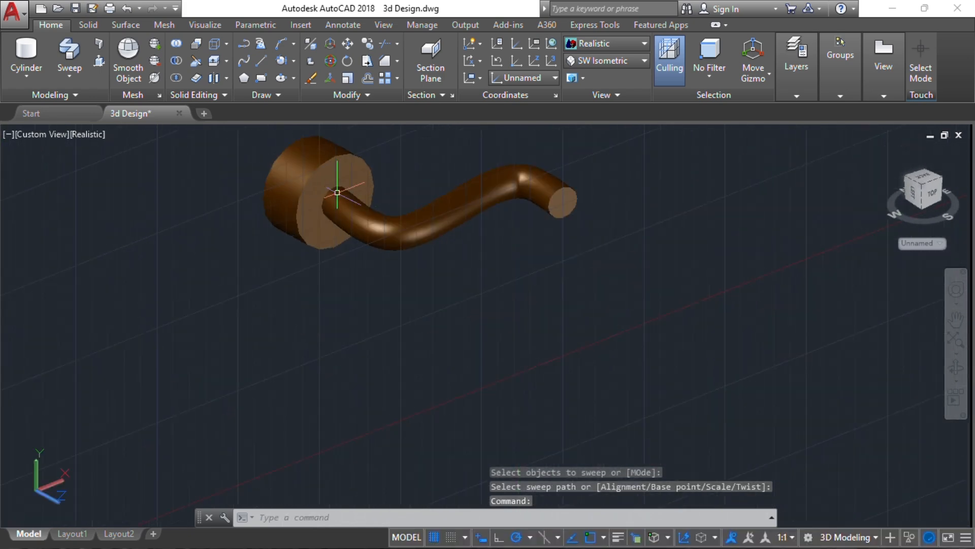
middle_click_drag(357, 208, 357, 208, "shift")
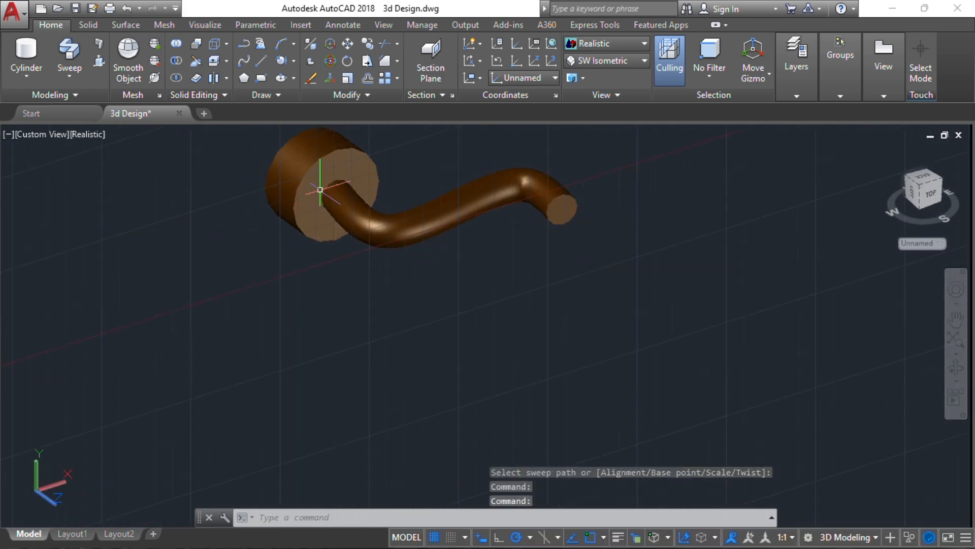
left_click(344, 203)
key("Escape")
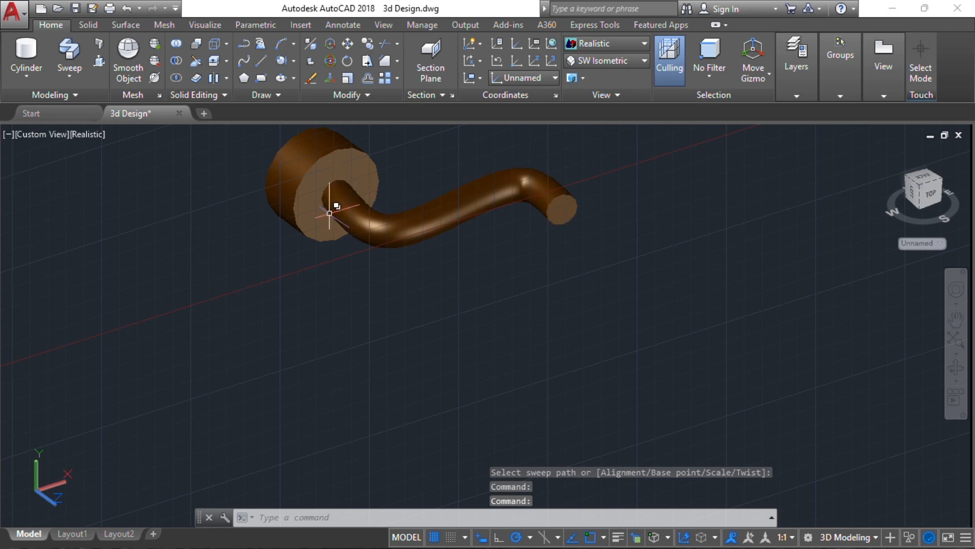
left_click(26, 75)
left_click(20, 187)
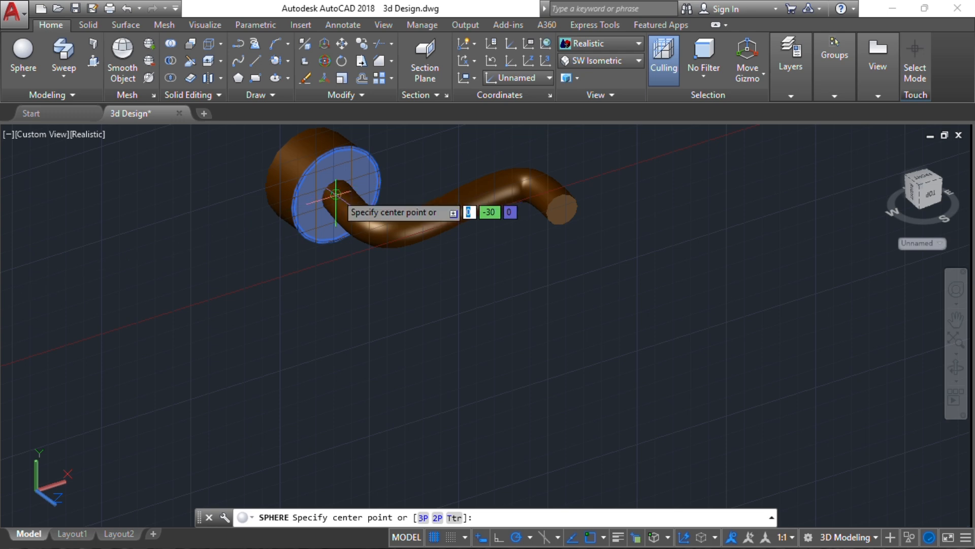
left_click(338, 193)
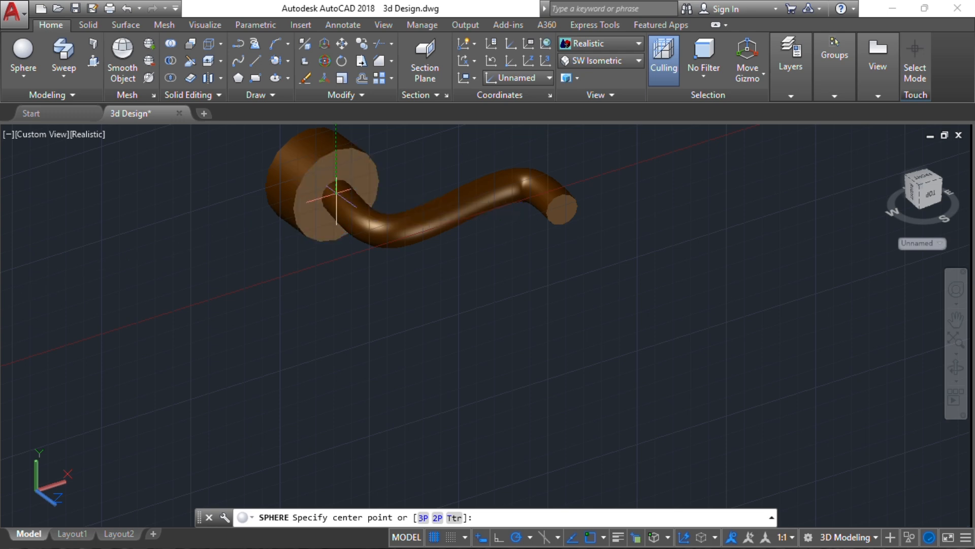
left_click(358, 161)
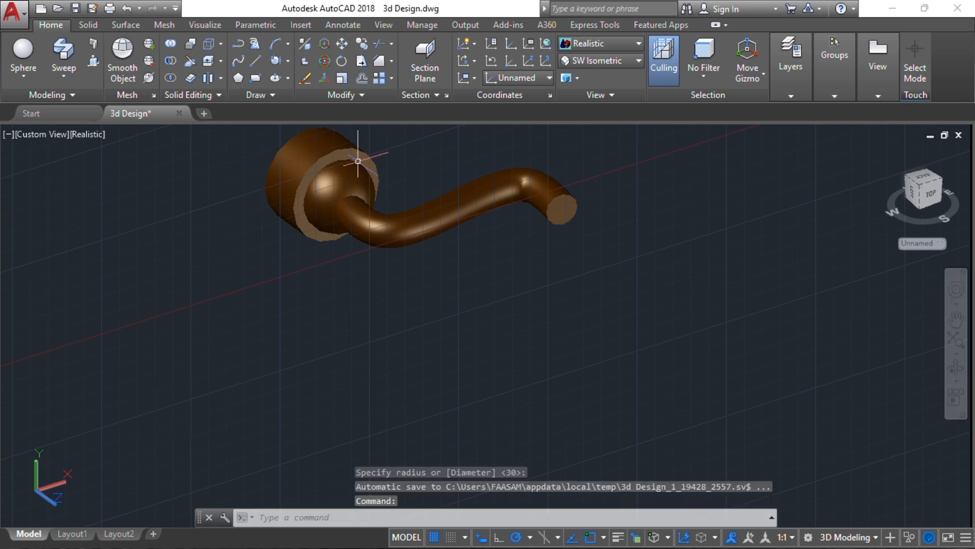
Switch the coordinate system back to World
scroll(397, 209, "down", 6)
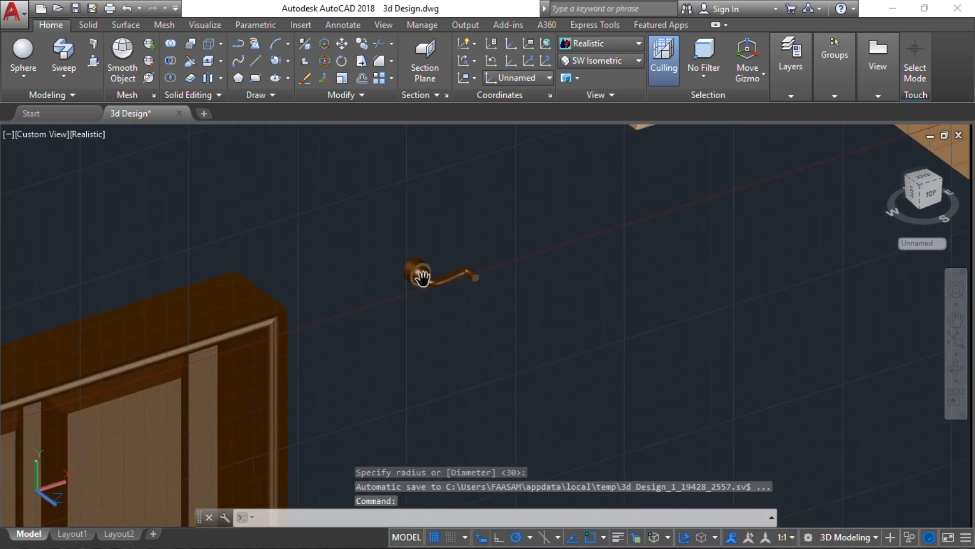
left_click(513, 79)
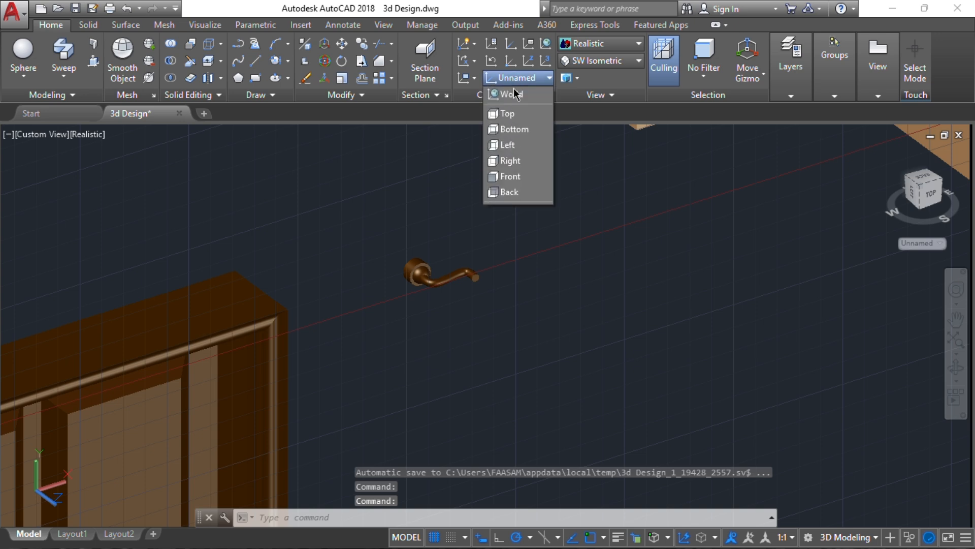
left_click(515, 92)
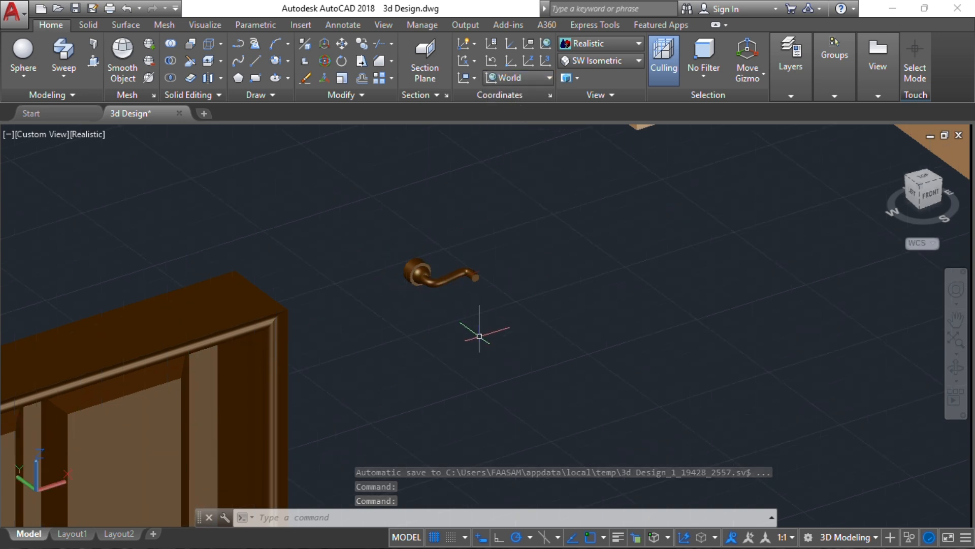
left_click(479, 335)
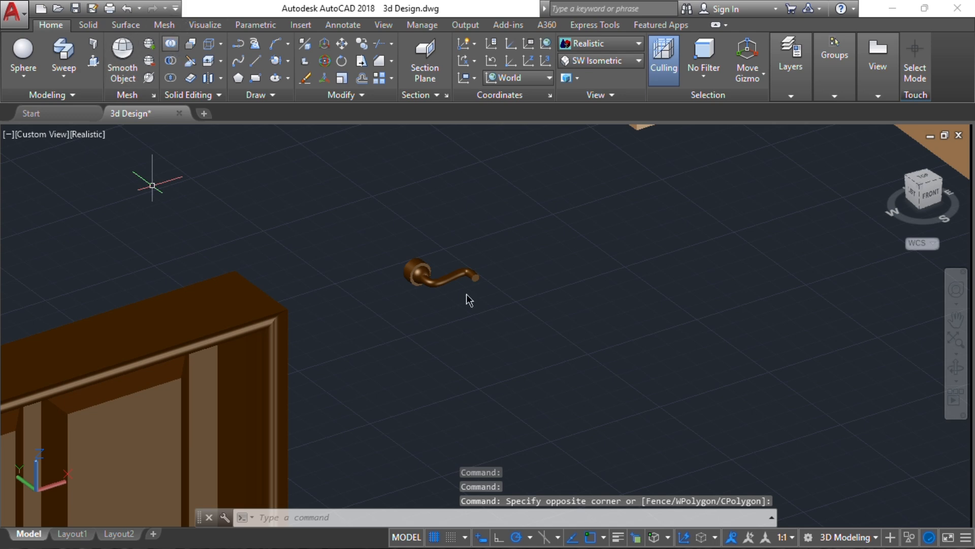
Union the cylinder base, swept lever and sphere into one handle solid
left_click(513, 326)
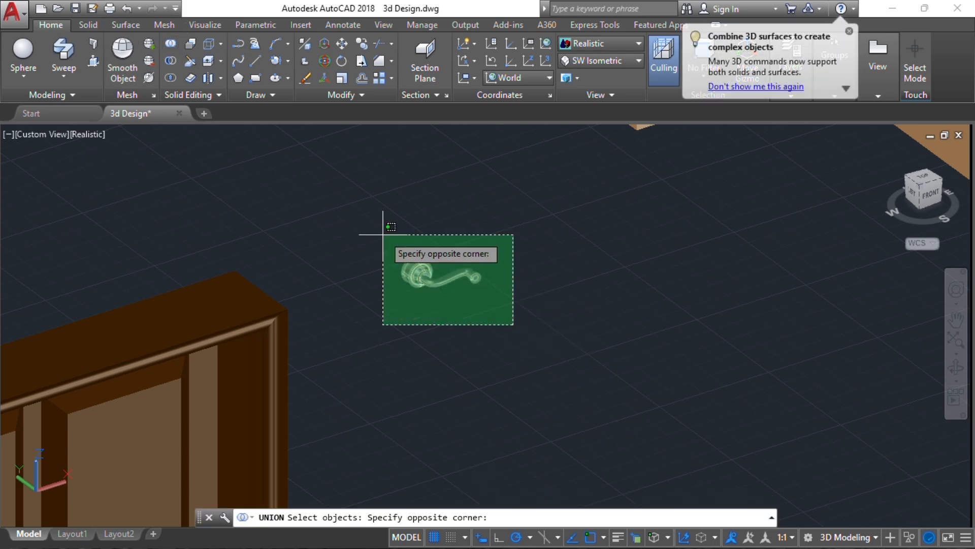
left_click(381, 233)
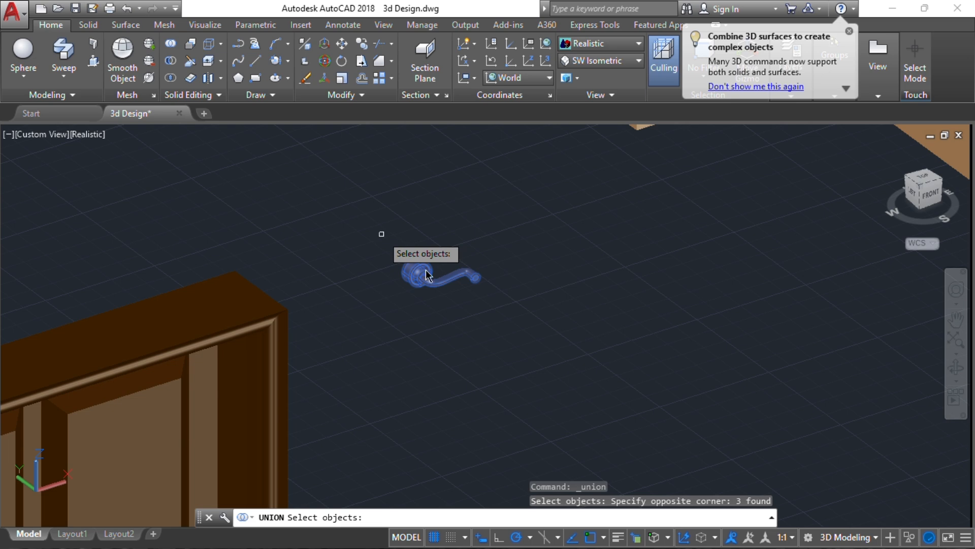
key("Return")
scroll(469, 217, "down", 5)
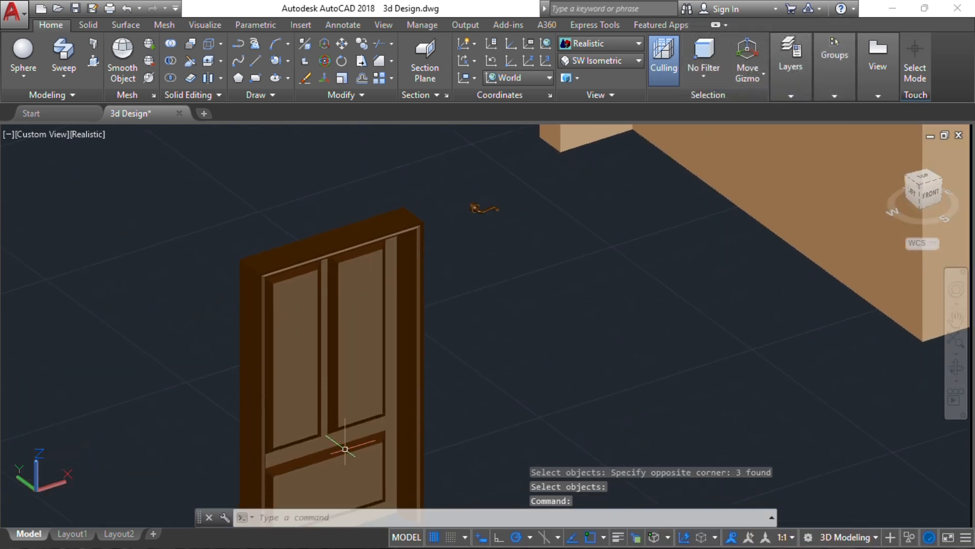
scroll(497, 202, "up", 6)
scroll(497, 202, "down", 2)
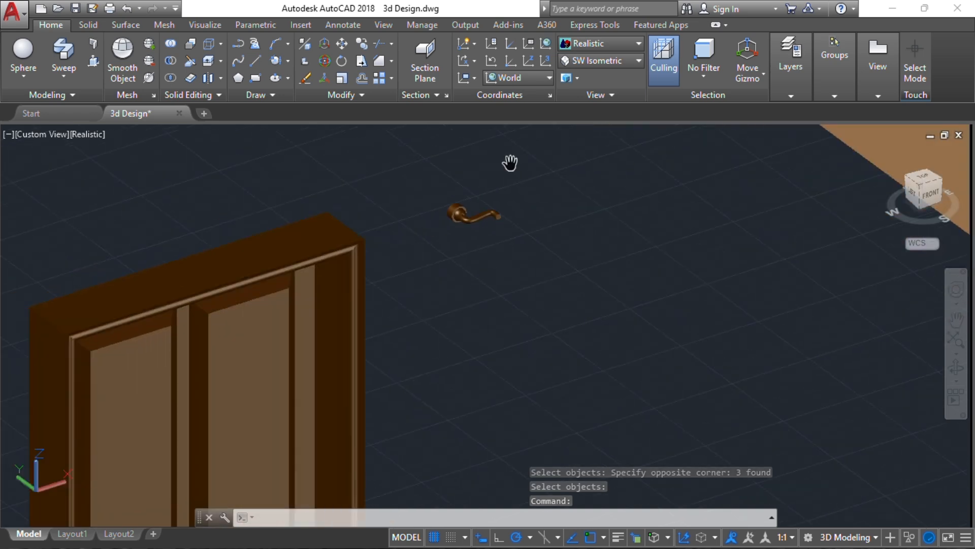
middle_click_drag(509, 161, 655, 100)
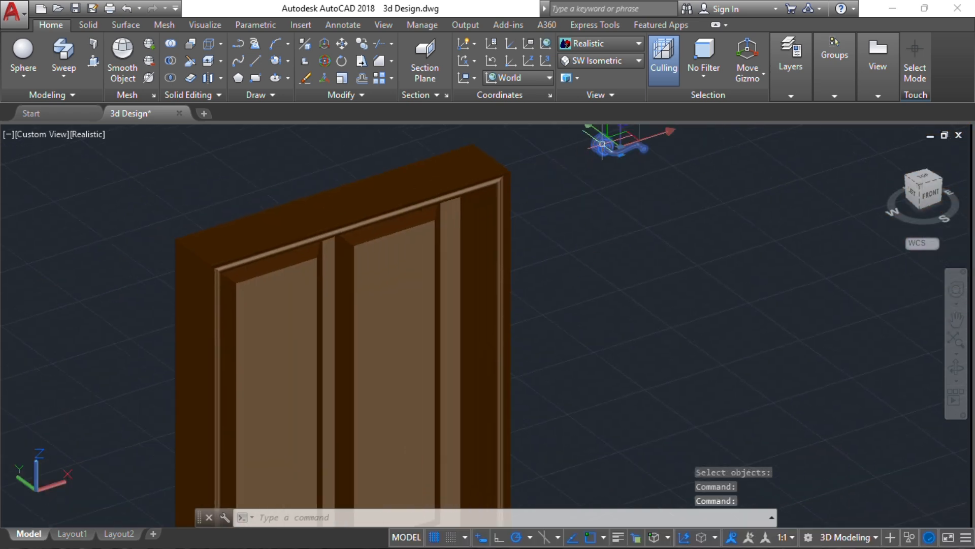
scroll(602, 145, "up", 3)
scroll(583, 220, "up", 3)
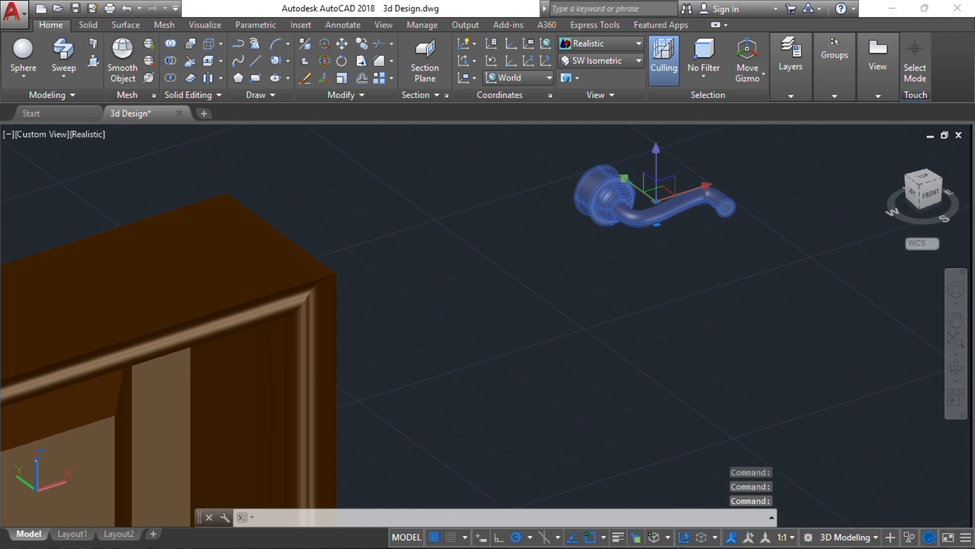
Move the lever handle onto the edge of the second framed door
type("m")
key("Return")
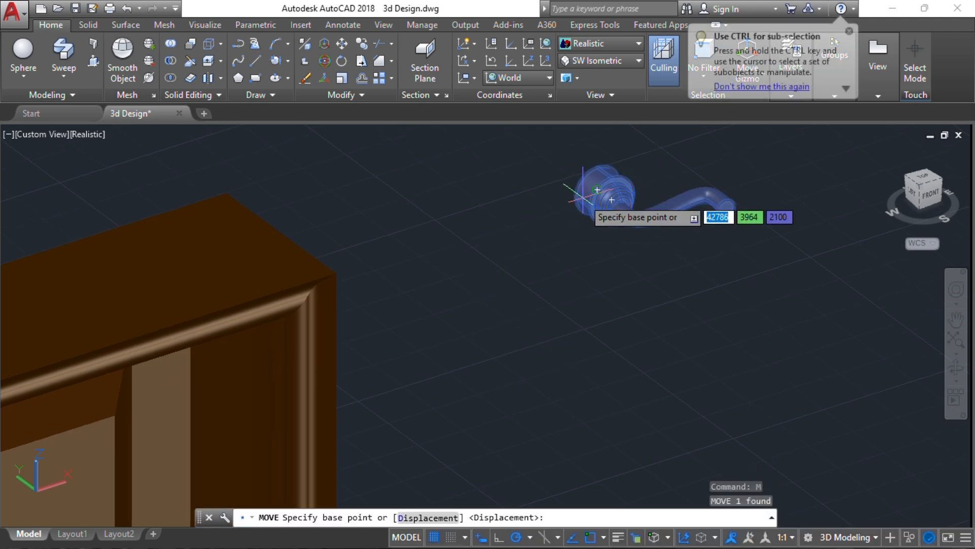
left_click(612, 199)
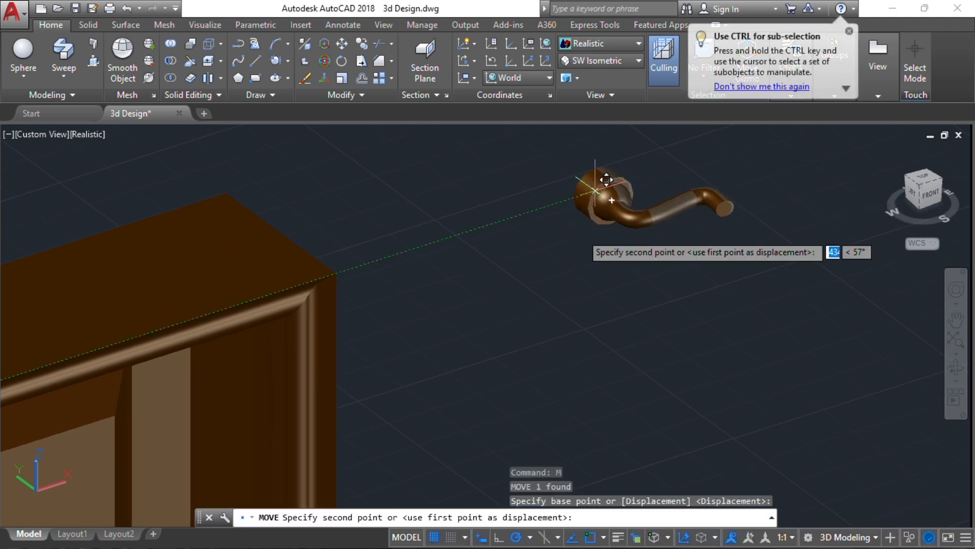
scroll(482, 298, "down", 3)
middle_click_drag(481, 298, 632, 181)
middle_click_drag(623, 310, 437, 279, "shift")
middle_click_drag(348, 380, 490, 189)
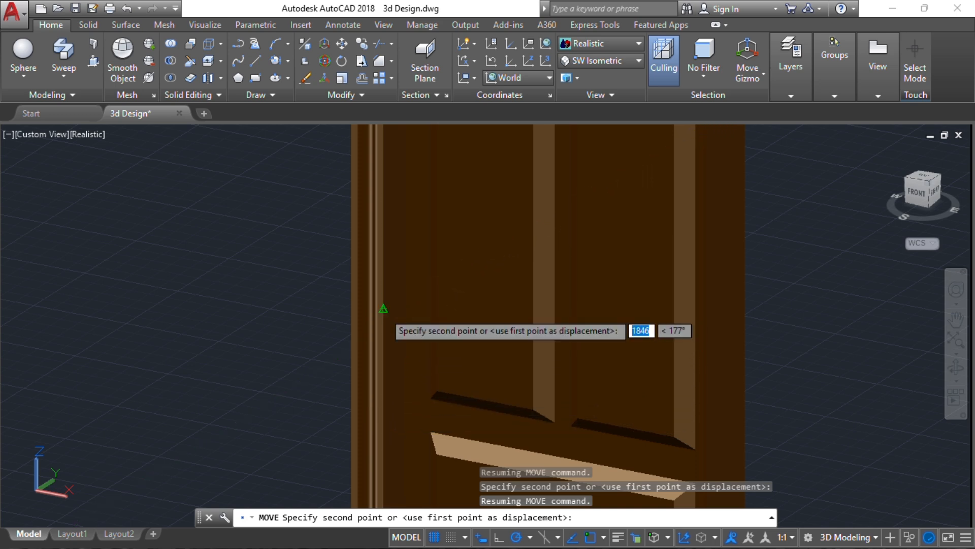
left_click(383, 311)
middle_click_drag(428, 285, 496, 289, "shift")
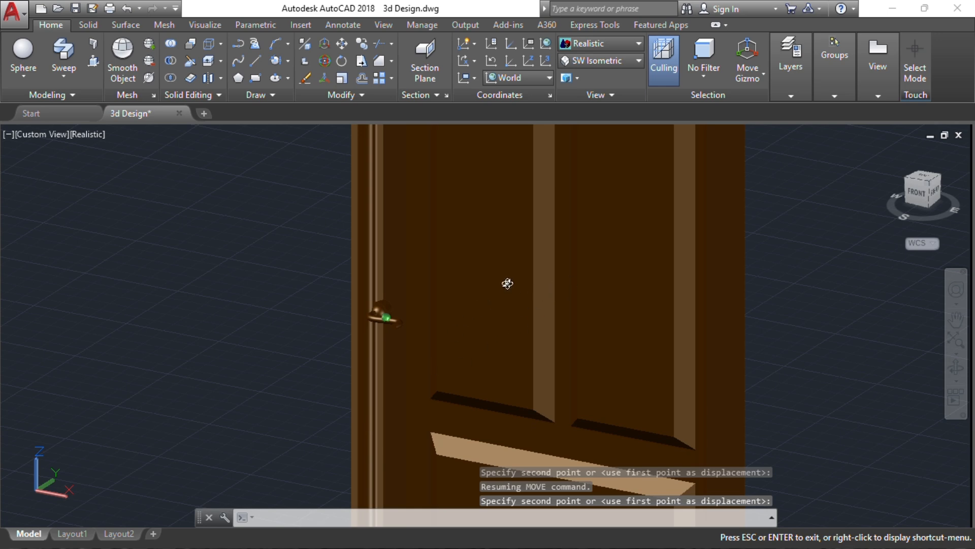
middle_click_drag(568, 350, 520, 368, "shift")
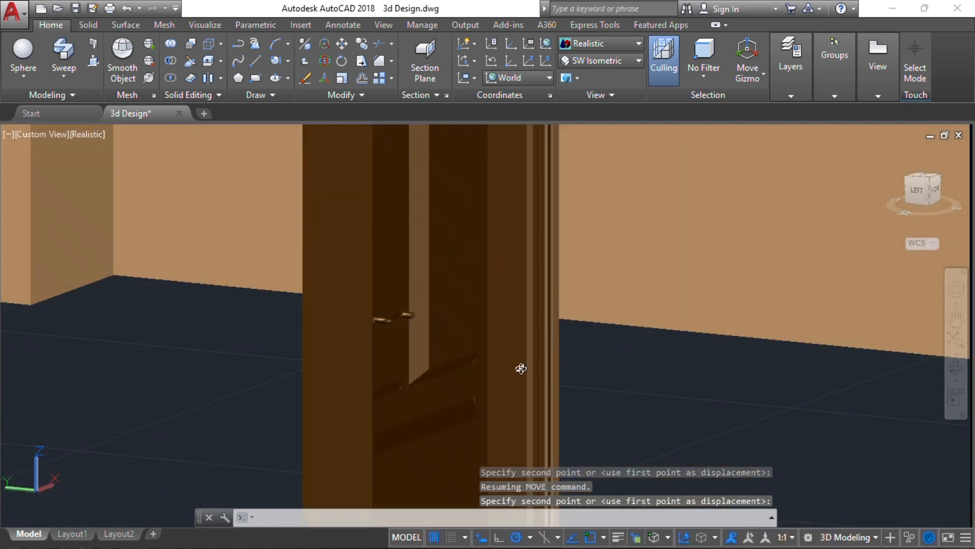
middle_click_drag(614, 368, 460, 412, "shift")
middle_click_drag(353, 319, 599, 325, "shift")
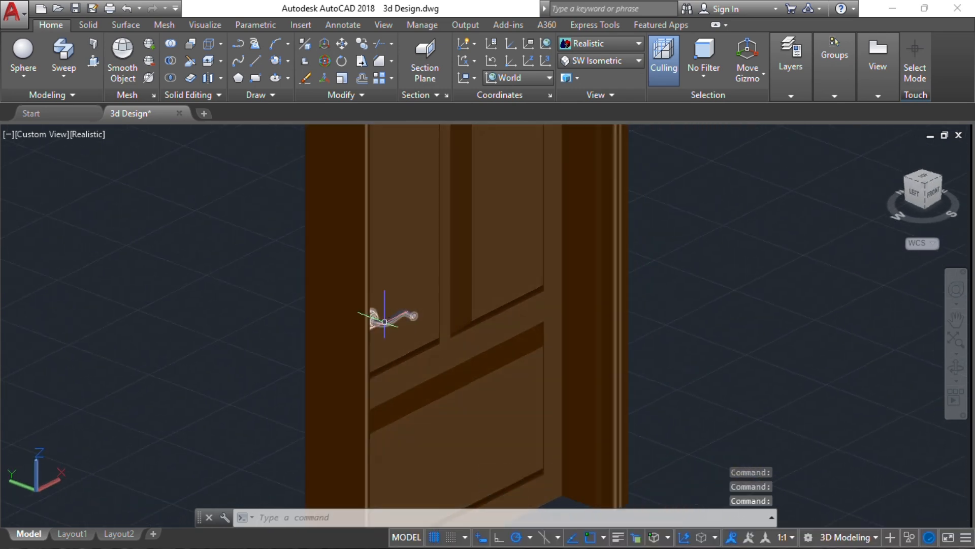
Reposition the handle to a new spot on the door
left_click(390, 315)
left_click(513, 376)
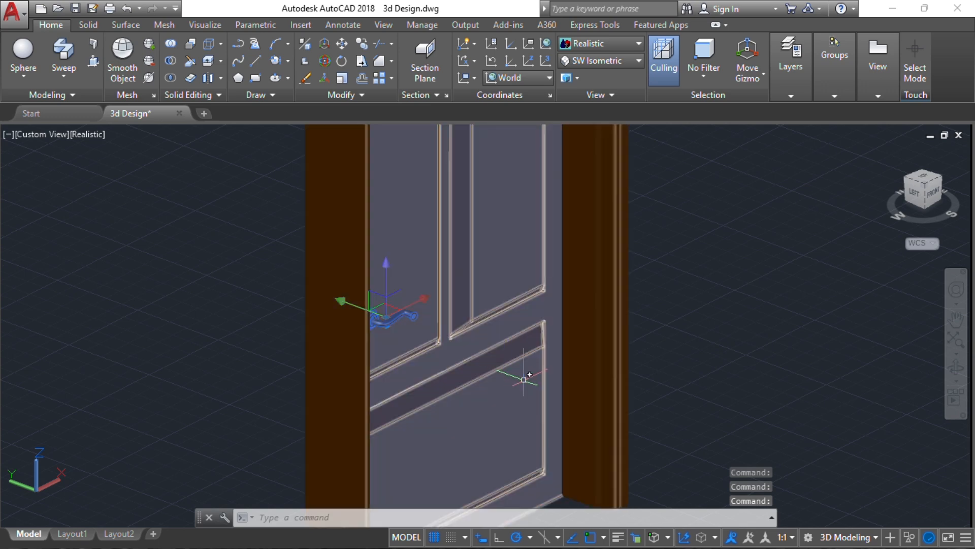
key("Return")
left_click(800, 332)
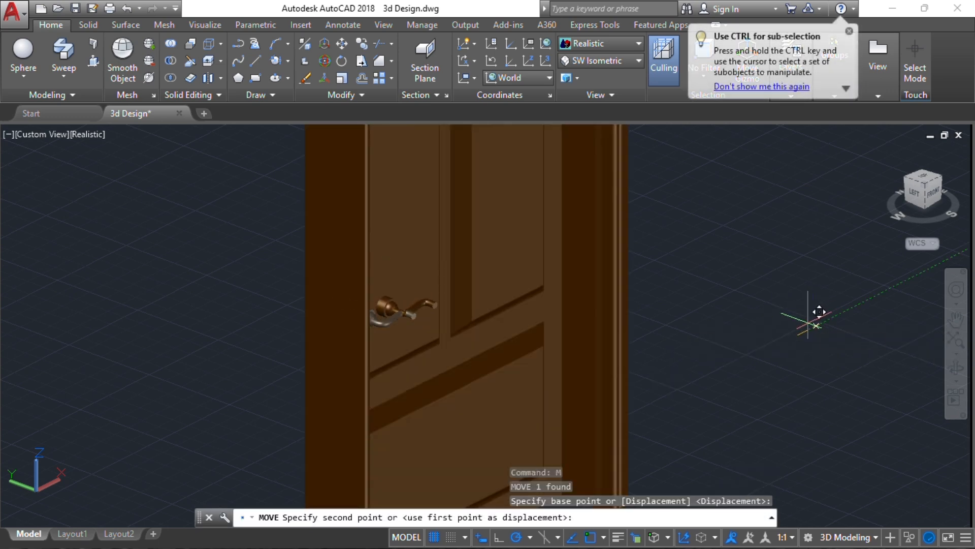
middle_click_drag(805, 322, 428, 346, "shift")
left_click(438, 348)
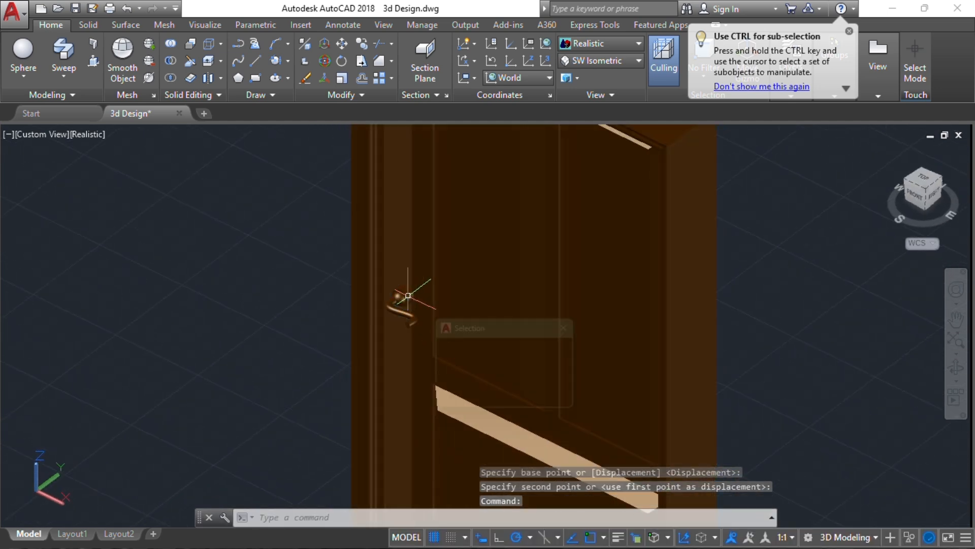
Move the handle again so it sits on the door's face
left_click(408, 297)
left_click(457, 367)
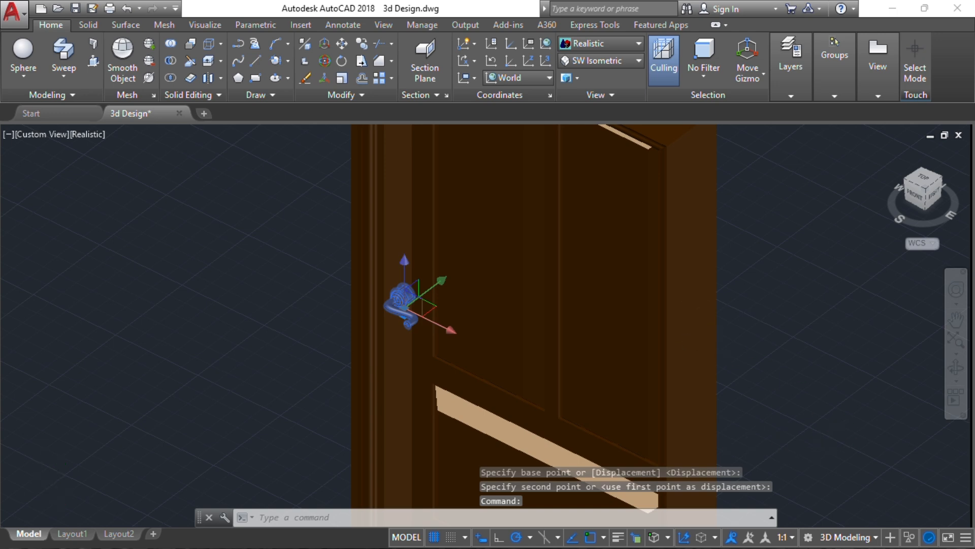
scroll(740, 360, "up", 2)
type("m")
key("Return")
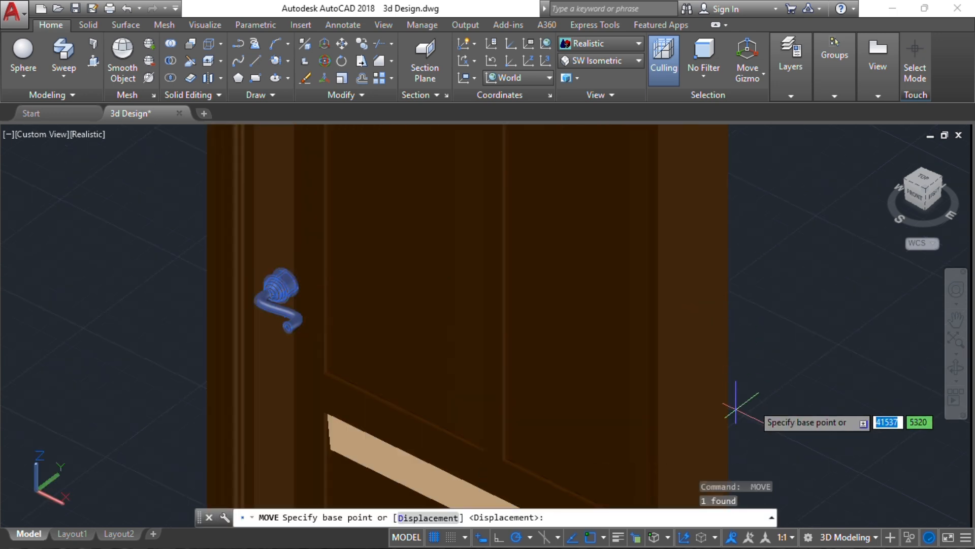
left_click(736, 406)
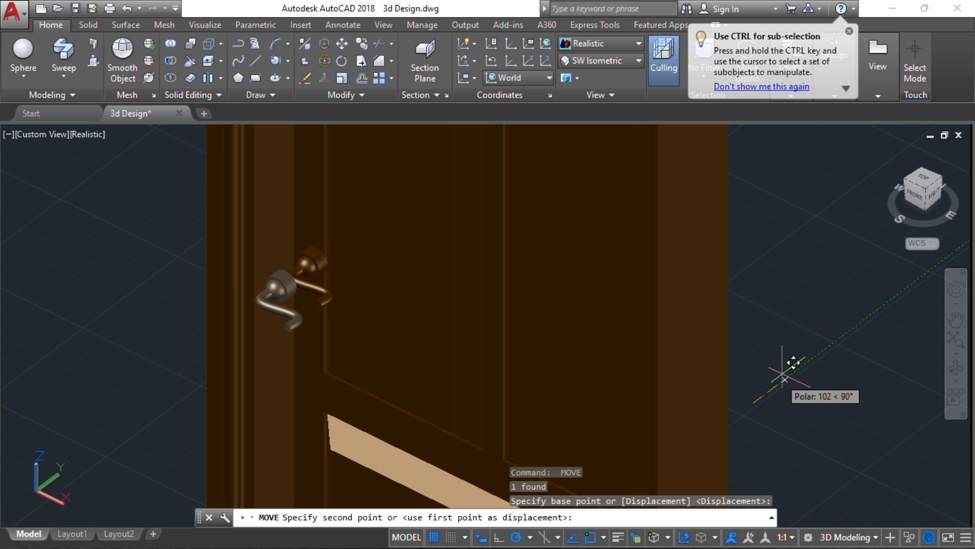
left_click(783, 372)
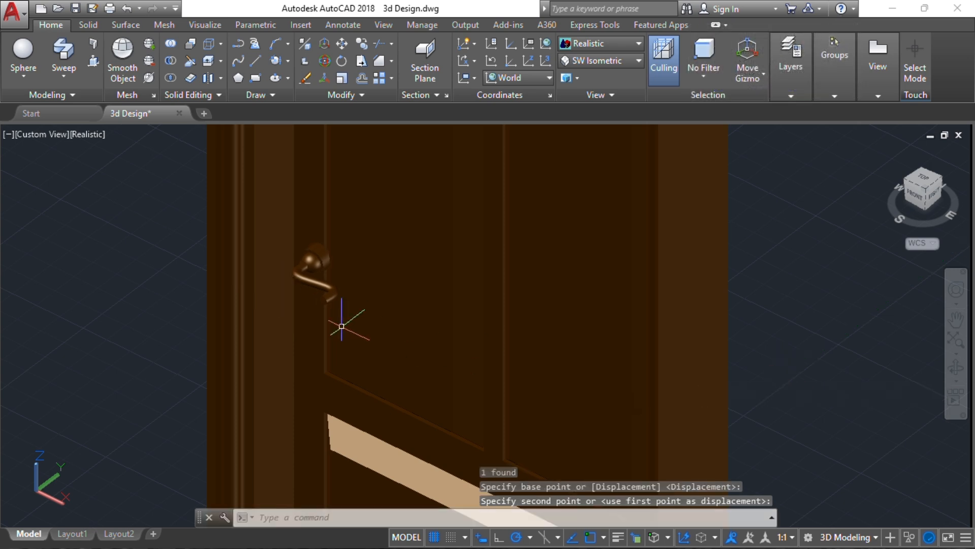
middle_click_drag(330, 331, 379, 353, "shift")
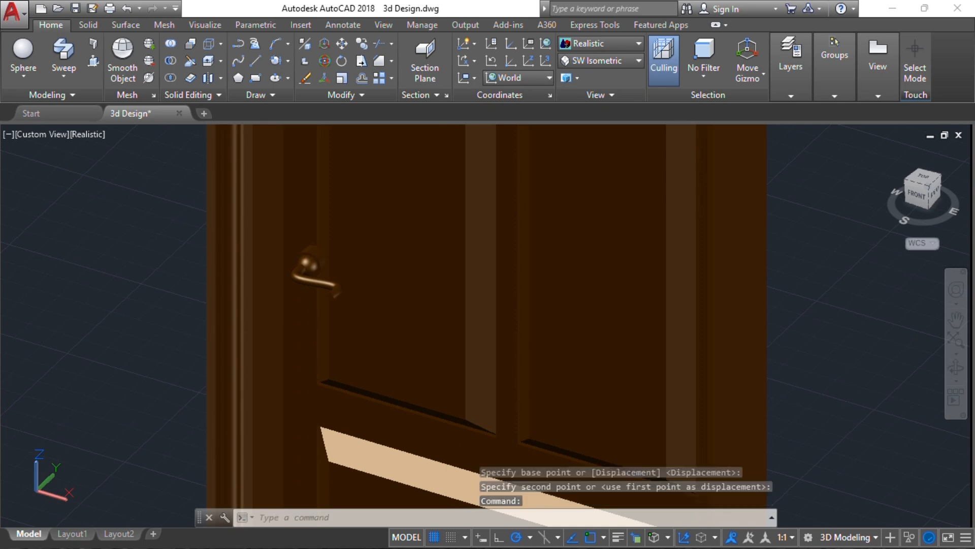
Shift the handle lower down the door
left_click(314, 257)
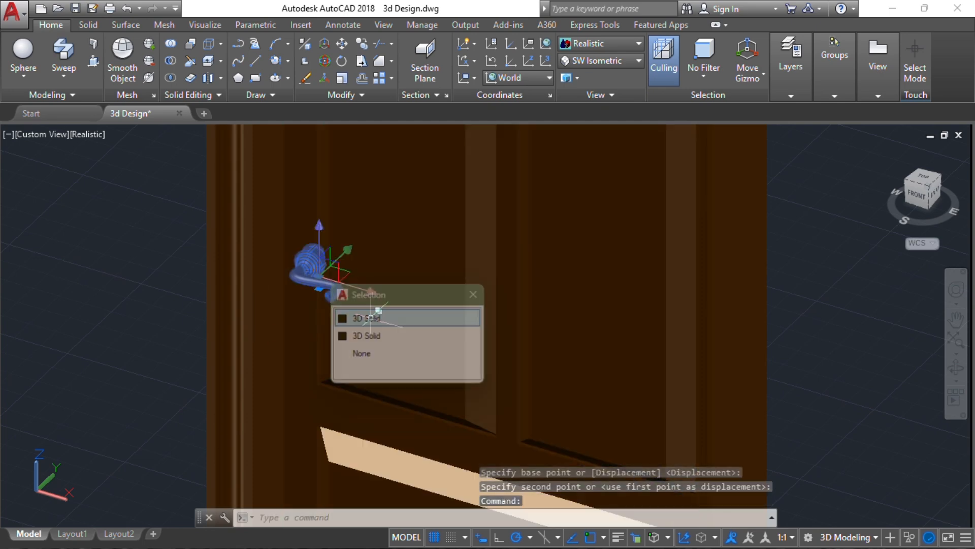
left_click(374, 314)
key("Return")
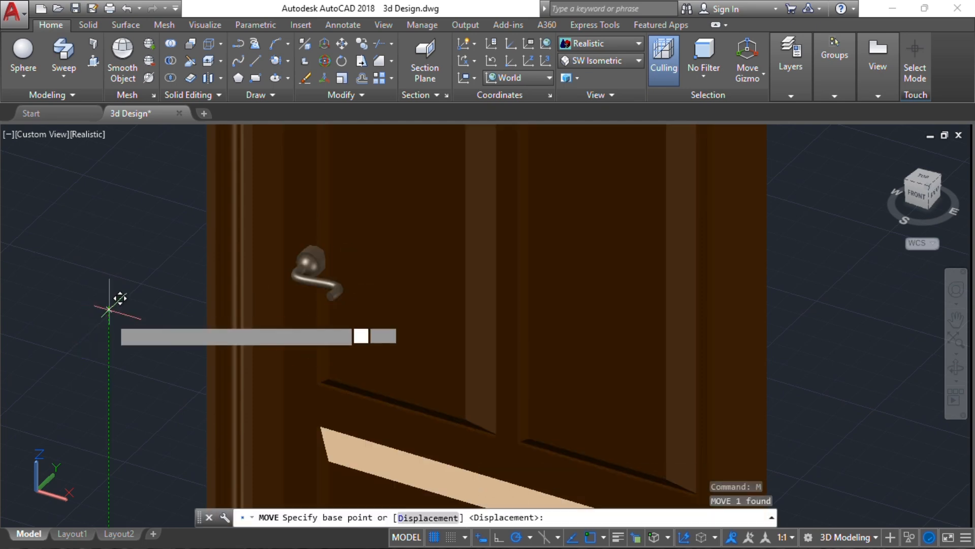
left_click(108, 307)
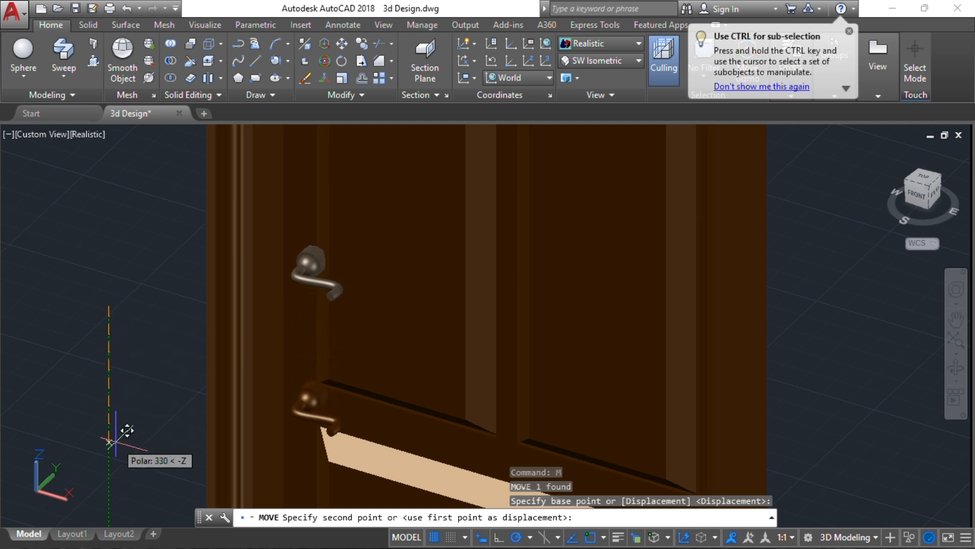
left_click(116, 440)
scroll(336, 370, "down", 5)
middle_click_drag(336, 380, 459, 346, "shift")
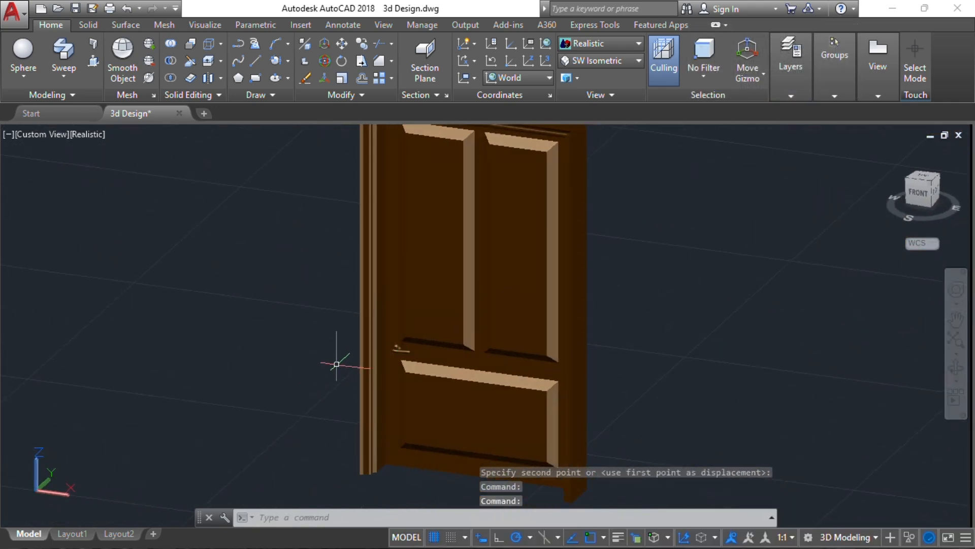
scroll(336, 364, "up", 3)
Raise the handle to its final handle height on the door
left_click(434, 338)
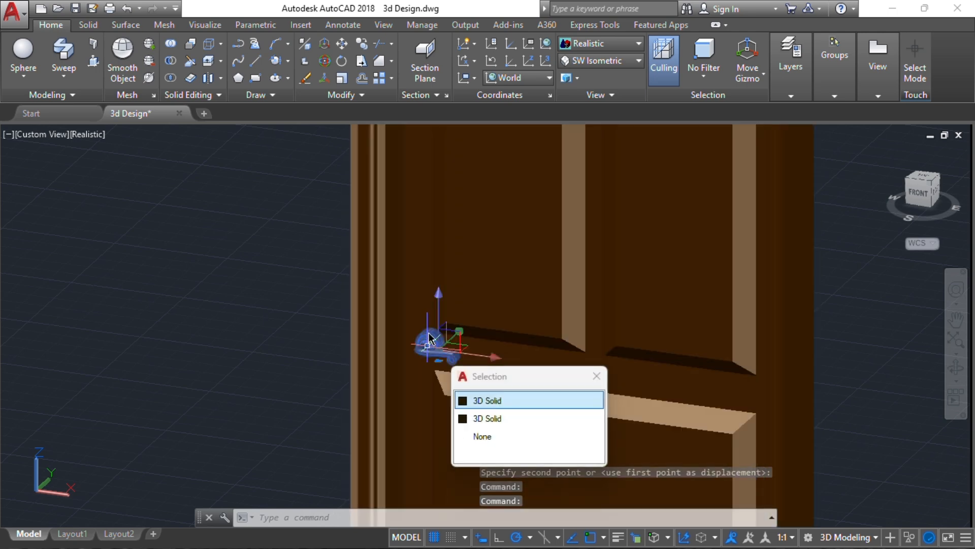
left_click(477, 398)
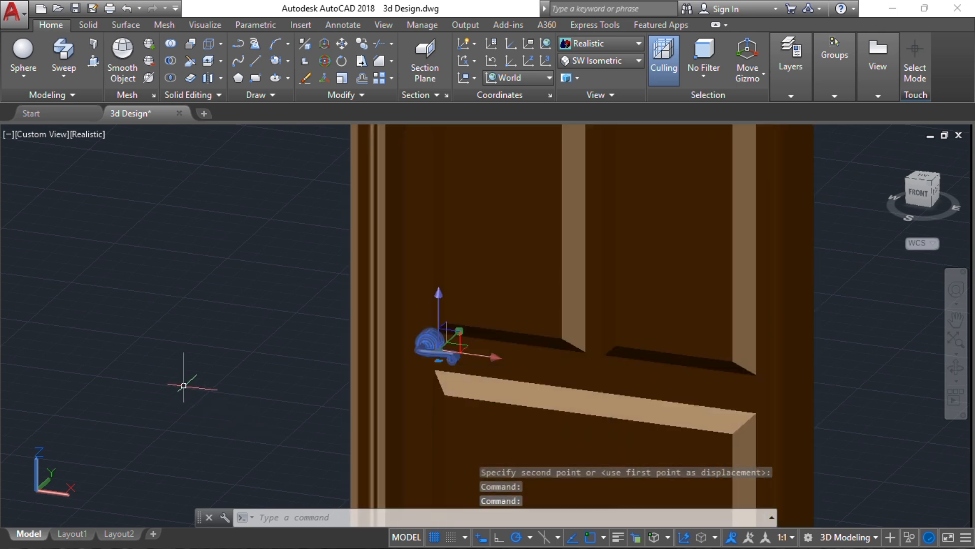
type("m")
key("Return")
left_click(244, 359)
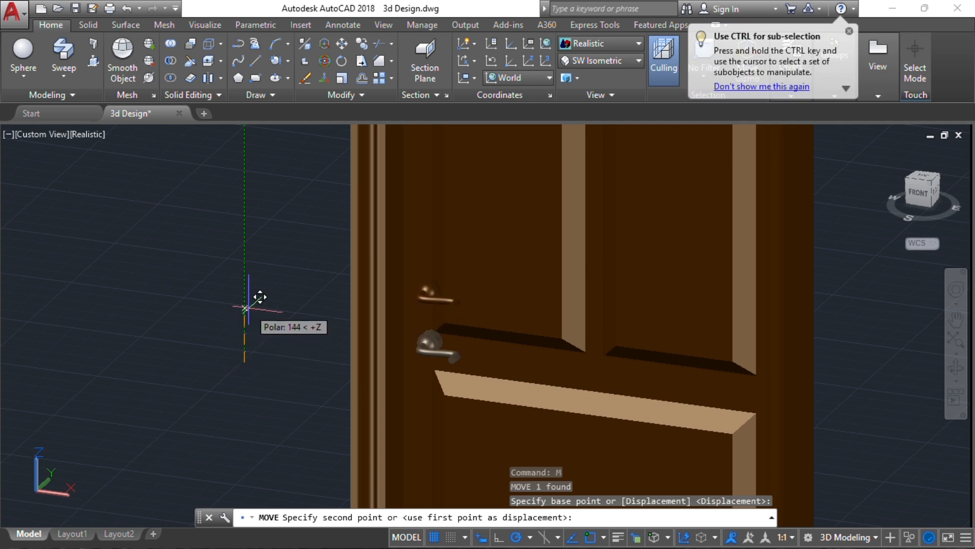
left_click(242, 289)
scroll(238, 323, "down", 6)
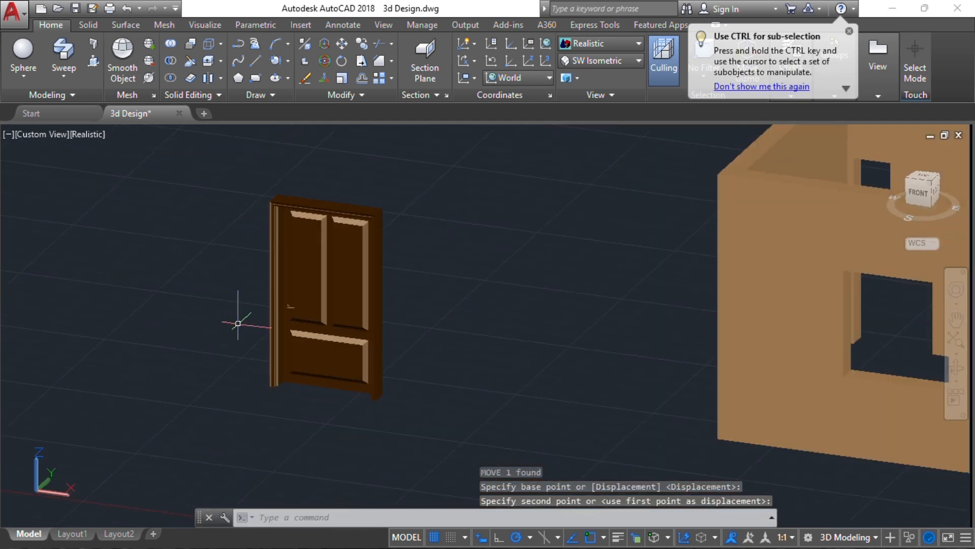
middle_click_drag(247, 325, 402, 401, "shift")
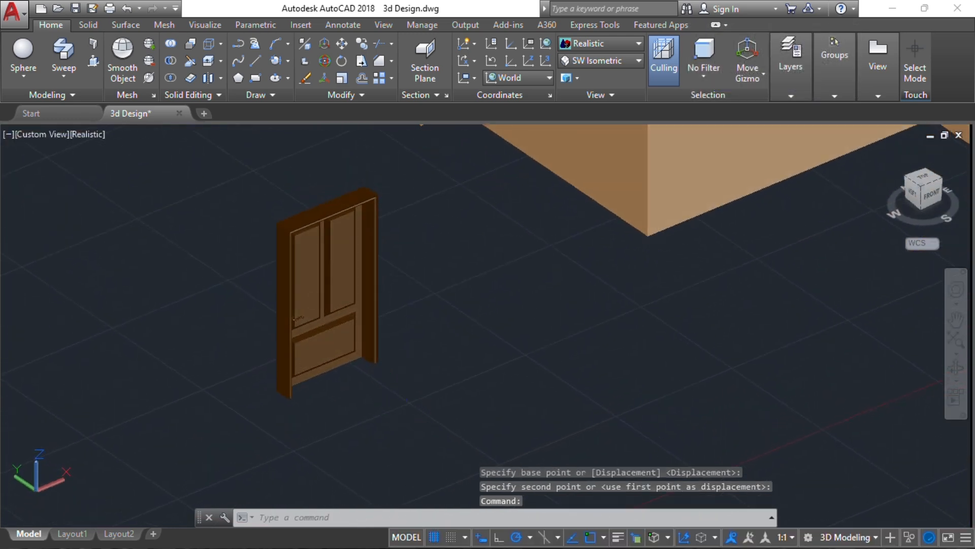
Select the door, frame and handle and move them from the door's bottom corner
left_click(406, 430)
left_click(218, 175)
scroll(381, 284, "up", 8)
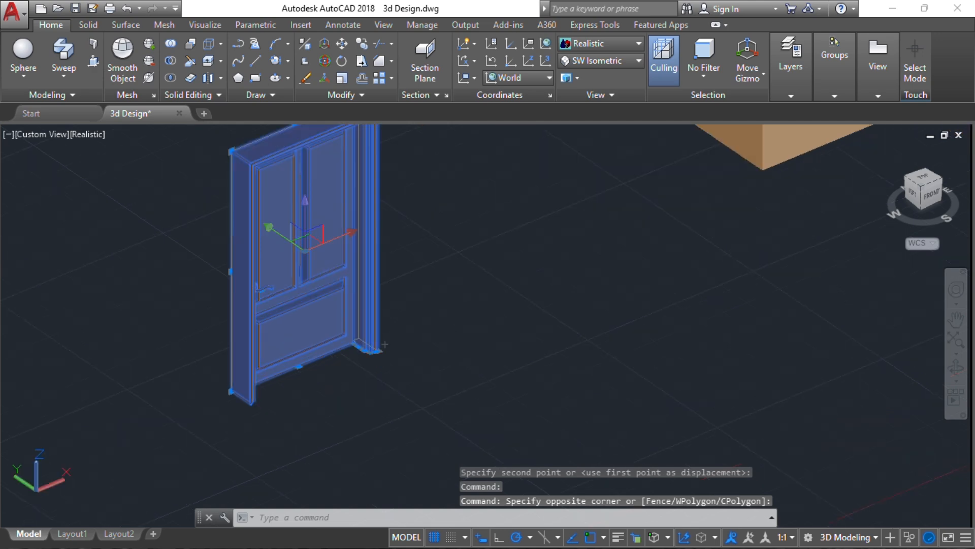
type("m")
key("Return")
scroll(383, 277, "up", 3)
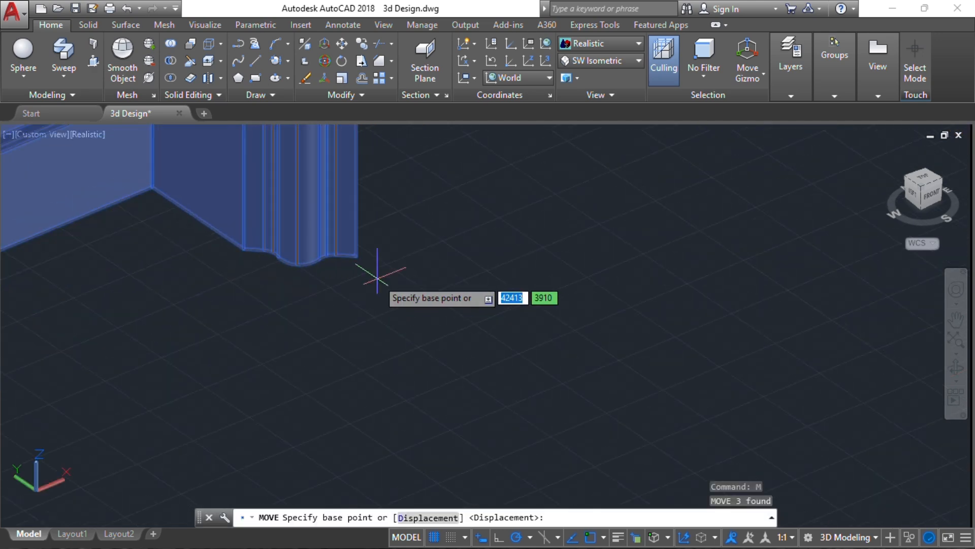
left_click(355, 255)
scroll(366, 331, "down", 8)
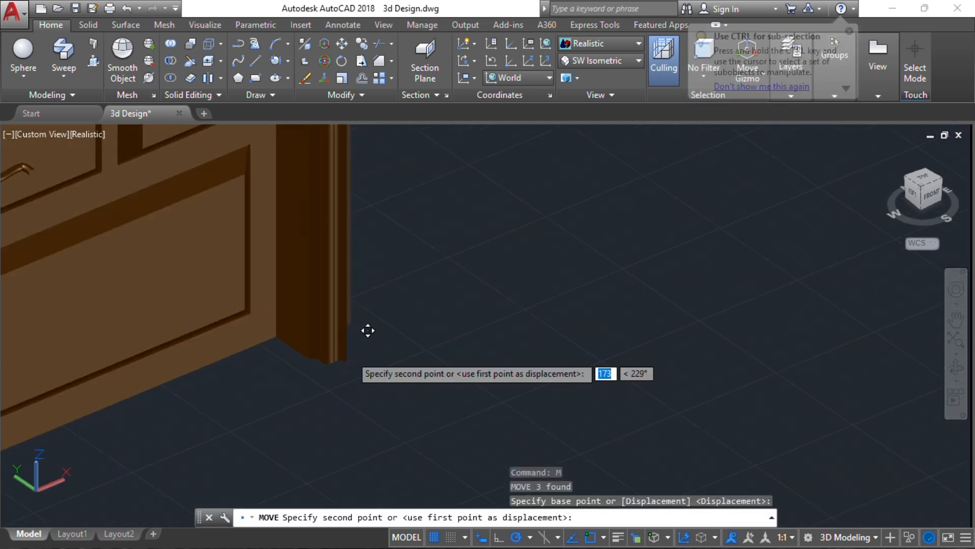
Drop the door into the front wall's doorway and view the result
middle_click_drag(701, 291, 273, 450)
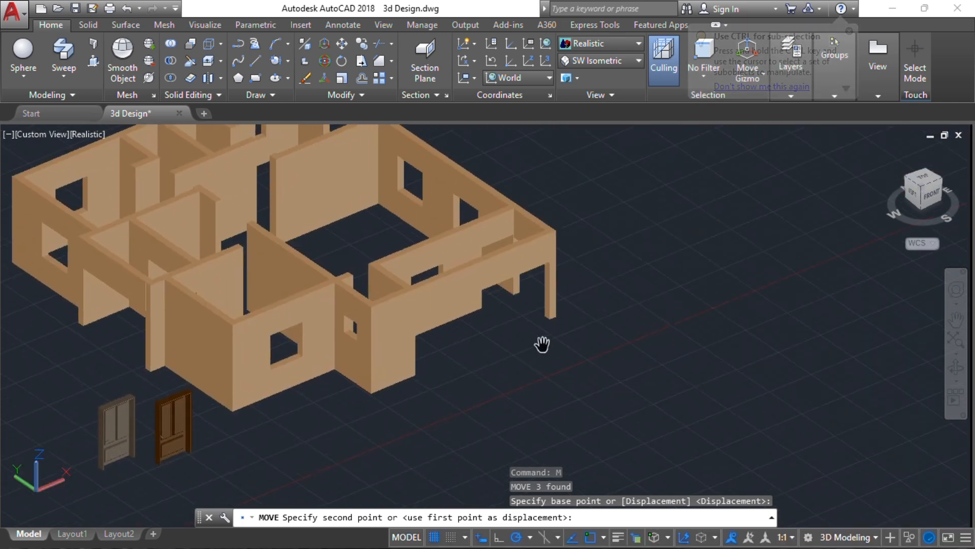
scroll(524, 297, "up", 3)
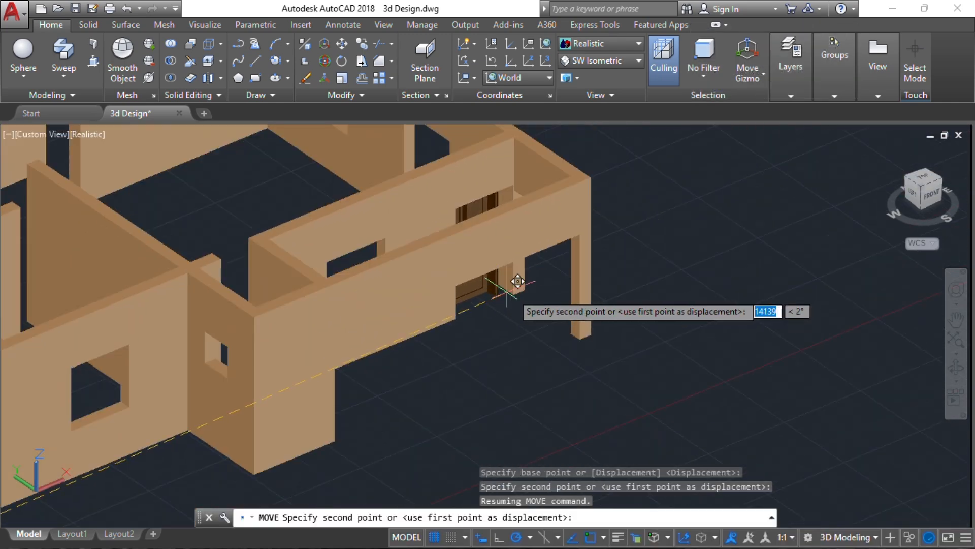
scroll(528, 302, "up", 5)
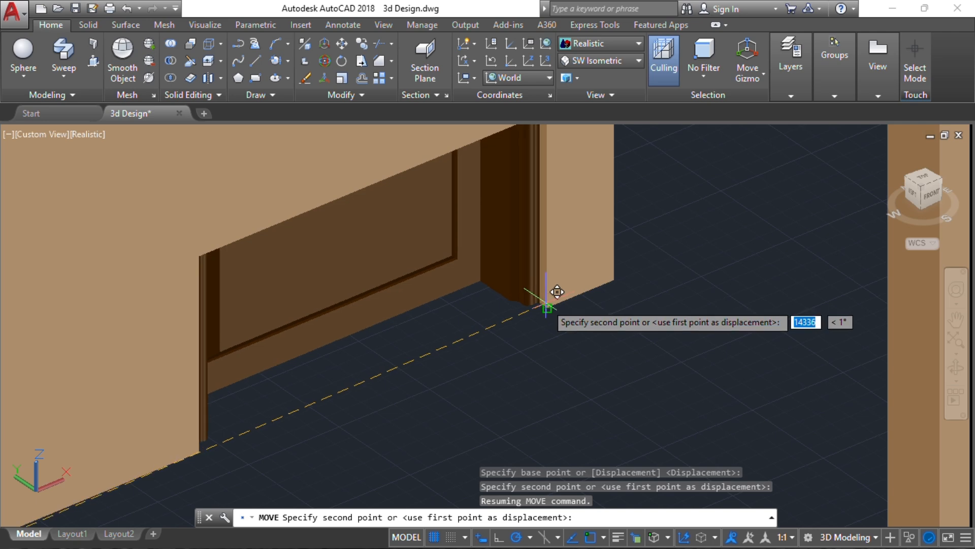
left_click(553, 336)
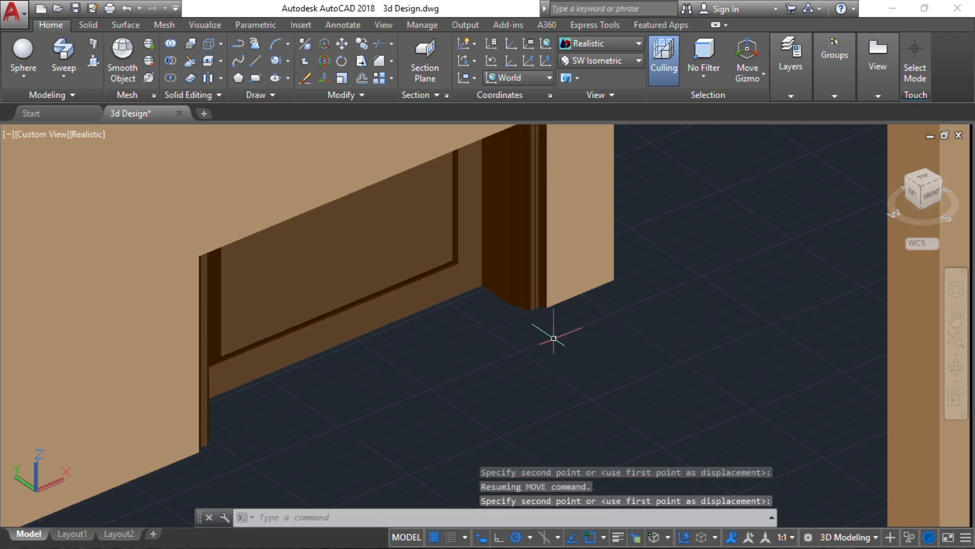
scroll(436, 334, "down", 6)
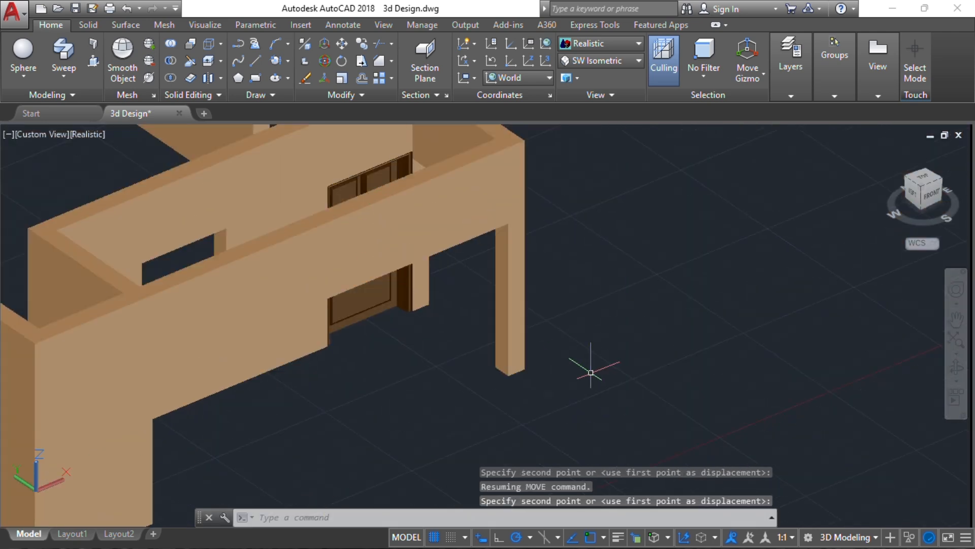
middle_click_drag(588, 370, 488, 351, "shift")
scroll(277, 344, "down", 3)
middle_click_drag(251, 345, 557, 370)
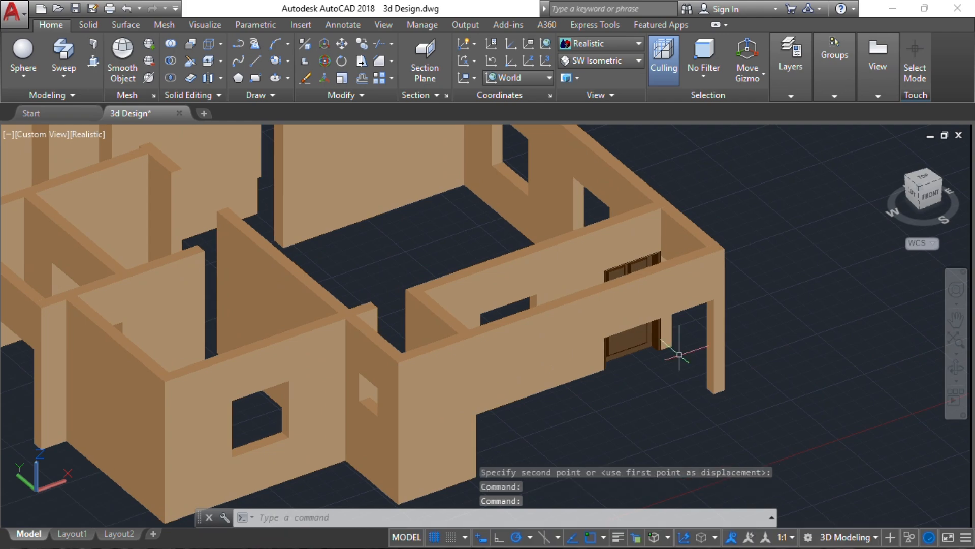
scroll(582, 361, "down", 2)
View the house from behind and set the UCS to Back
middle_click_drag(348, 315, 257, 367, "shift")
scroll(233, 219, "up", 2)
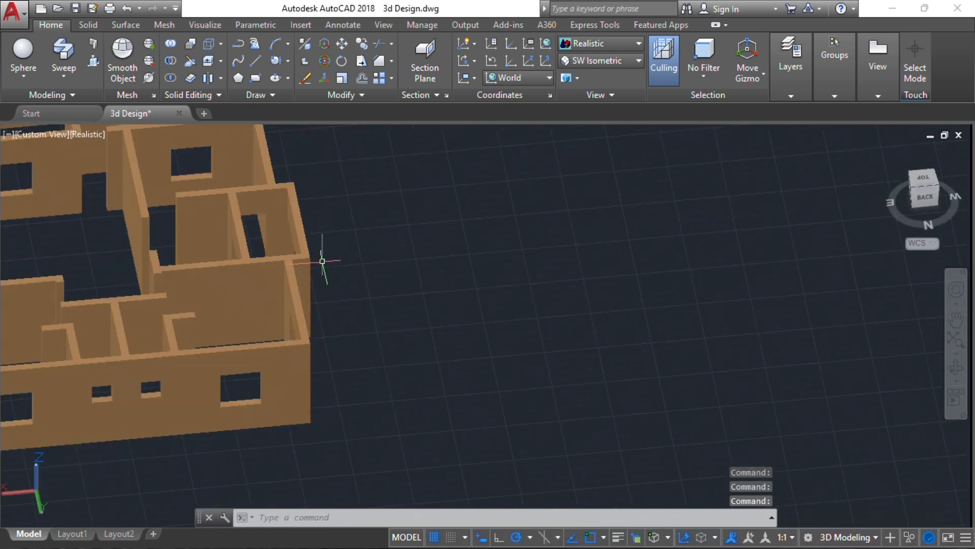
middle_click_drag(331, 292, 284, 258, "shift")
middle_click_drag(230, 187, 218, 301)
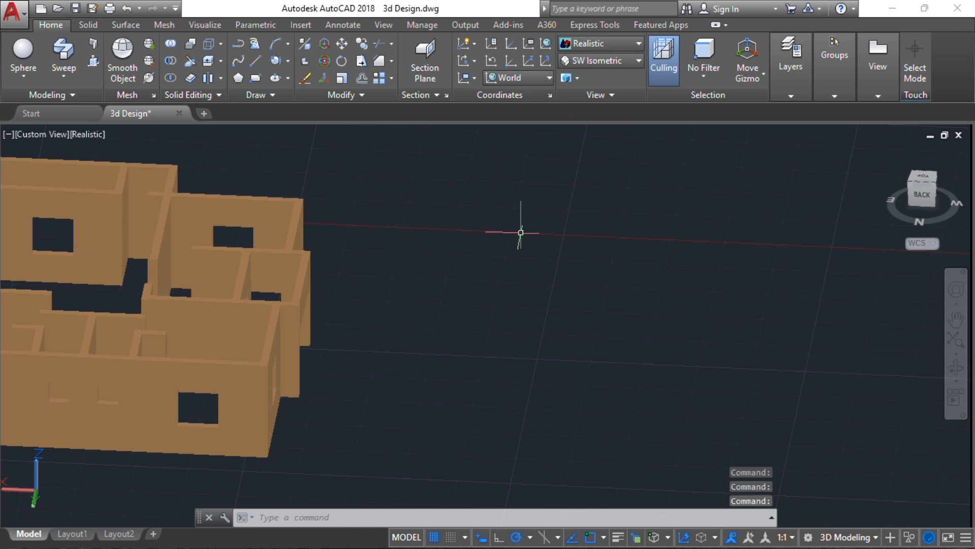
left_click(507, 79)
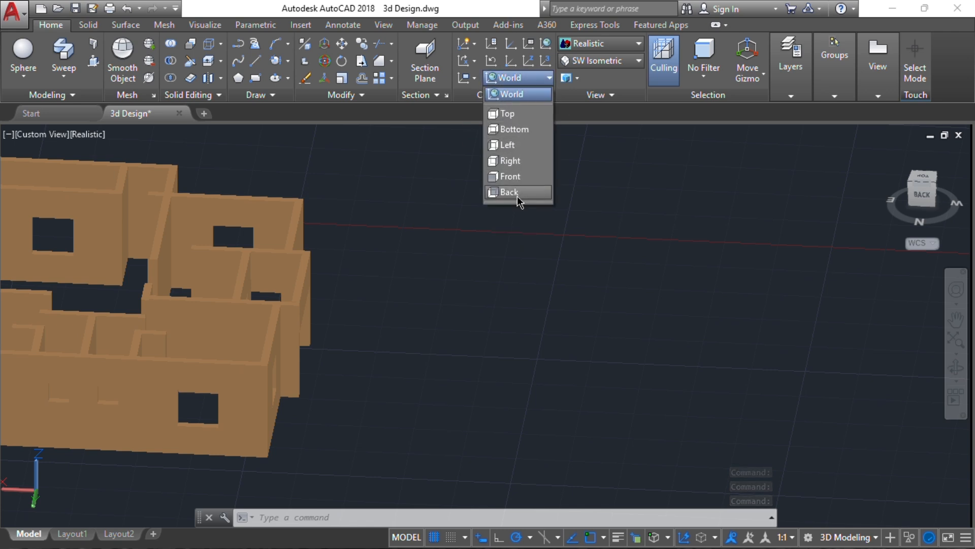
left_click(513, 192)
middle_click_drag(315, 364, 234, 362, "shift")
middle_click_drag(387, 209, 377, 300)
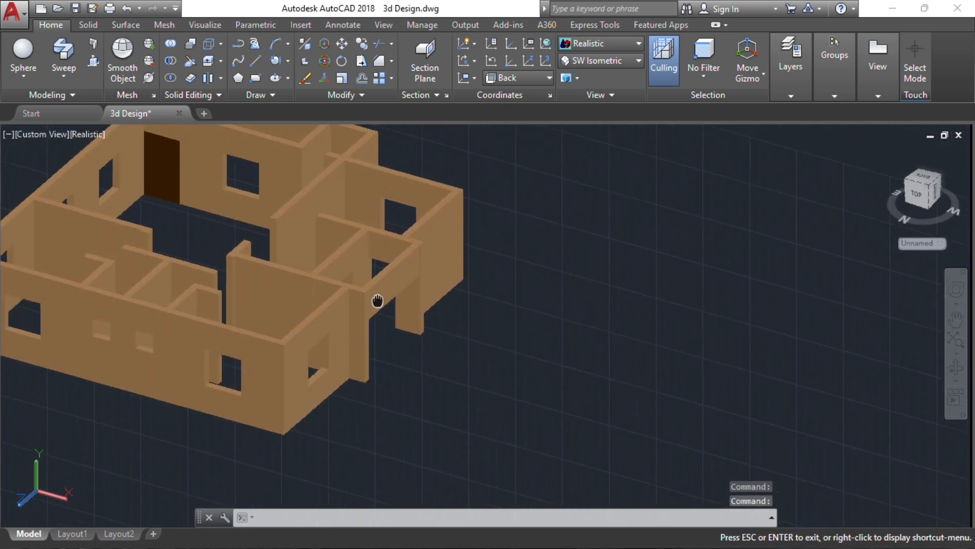
scroll(386, 288, "up", 4)
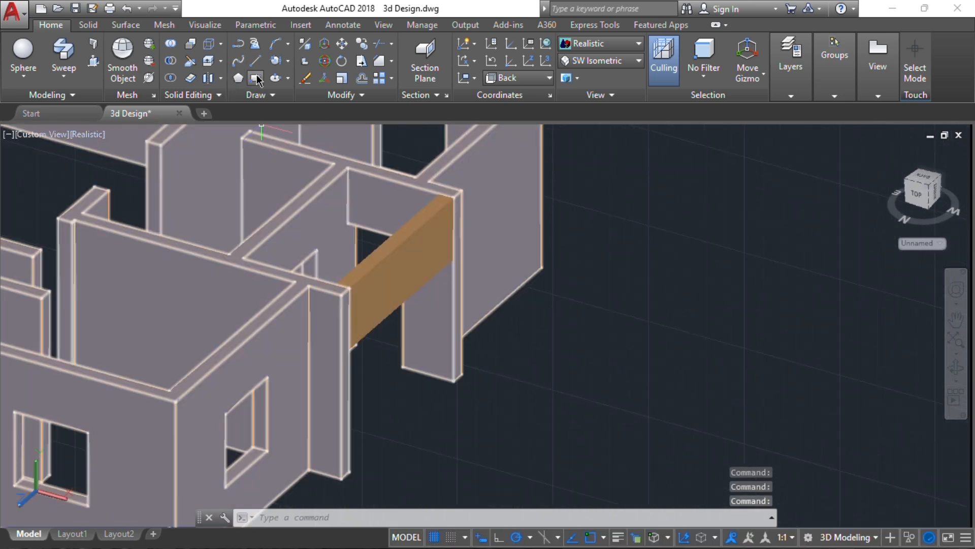
Draw a rectangle between opposite corners of the right-hand wall's doorway opening
type("rec")
key("Return")
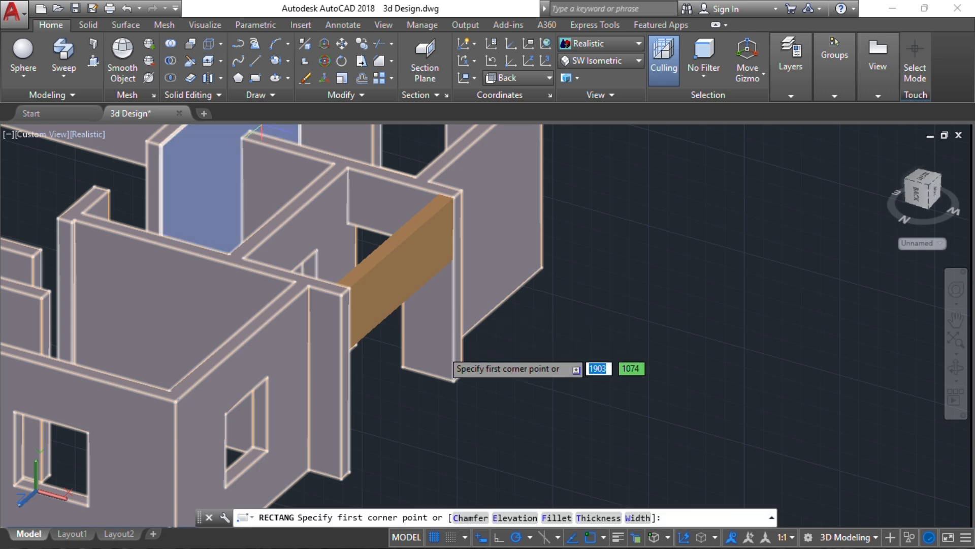
left_click(401, 365)
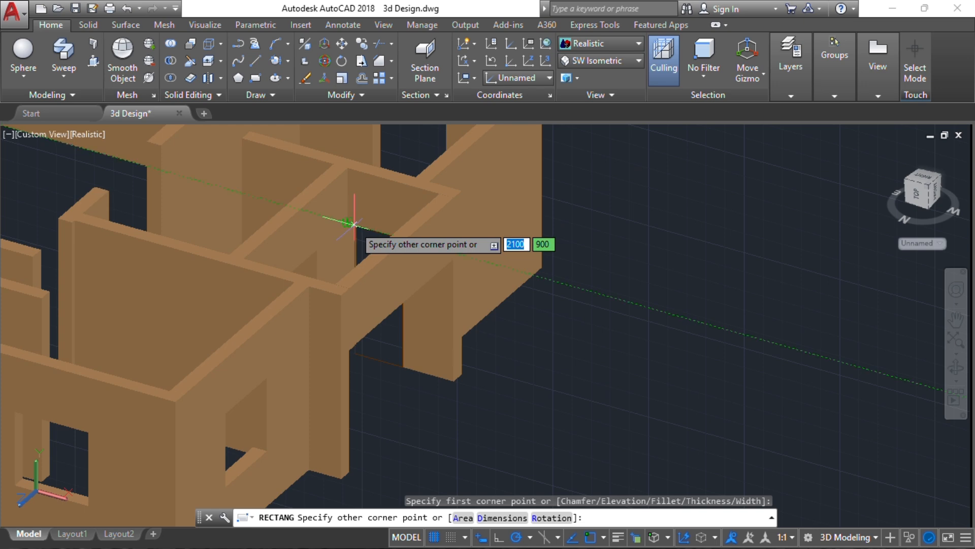
scroll(354, 224, "up", 2)
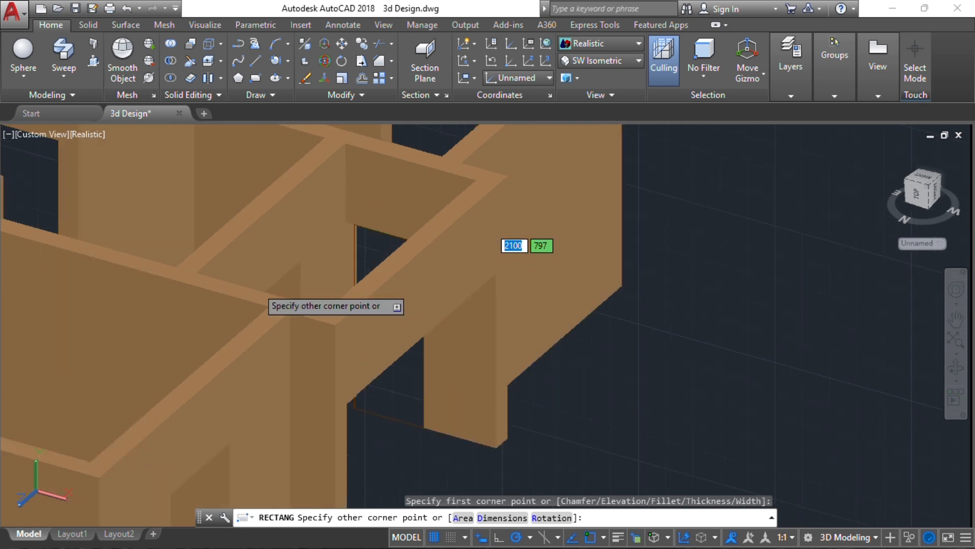
scroll(304, 234, "up", 4)
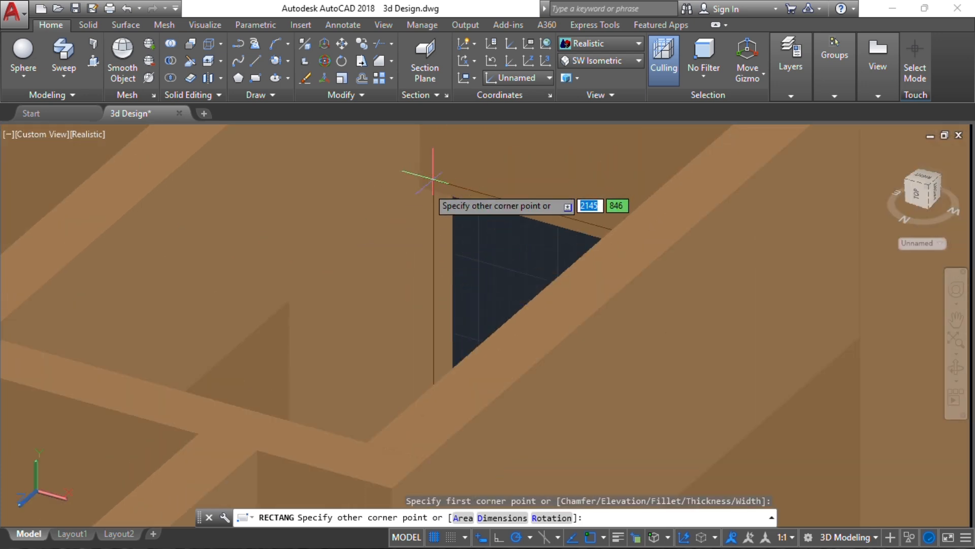
left_click(420, 187)
scroll(337, 174, "down", 8)
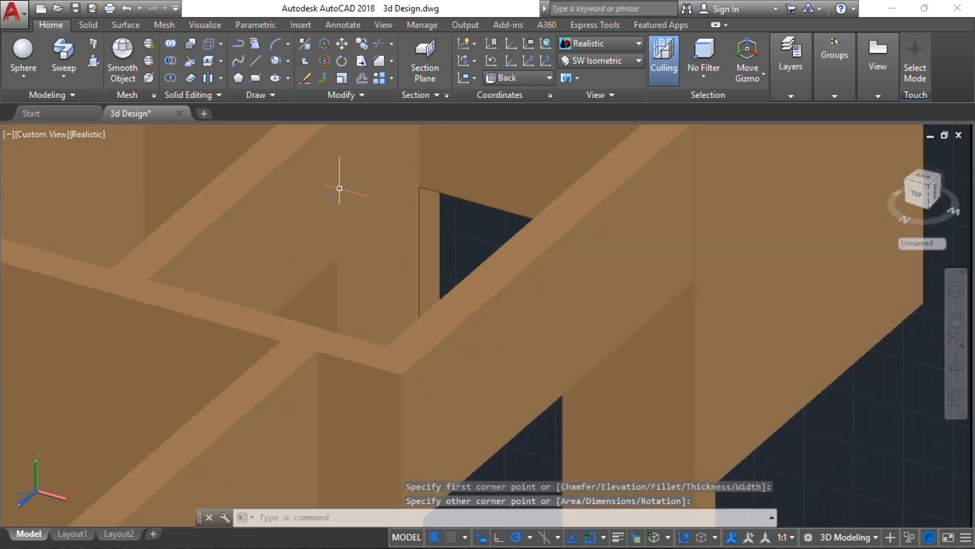
scroll(443, 309, "up", 2)
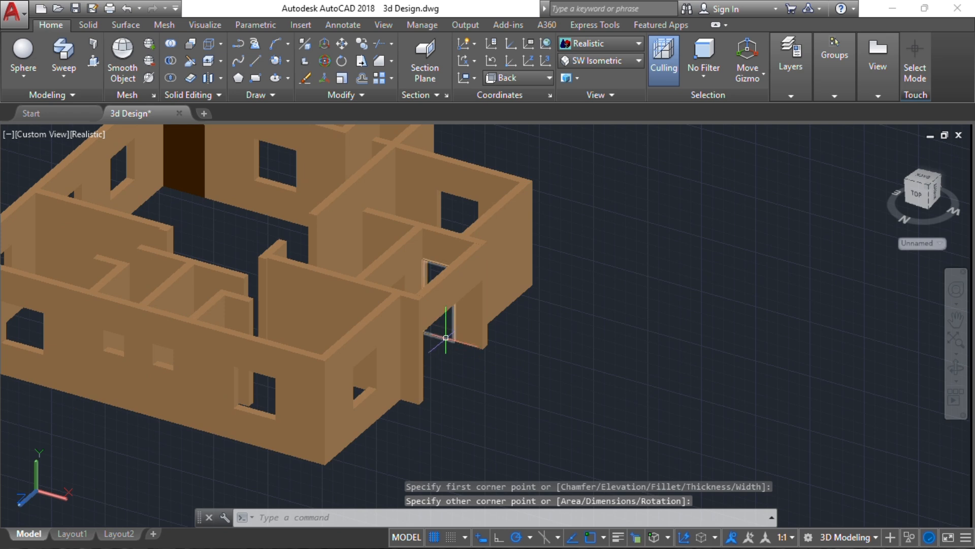
Move the doorway rectangle out beside the house
left_click(443, 337)
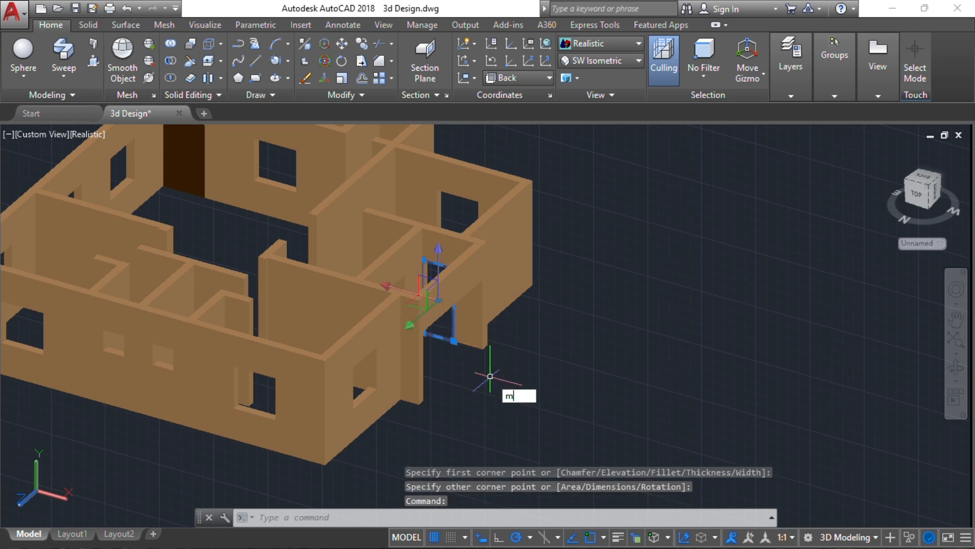
type("m")
key("Return")
left_click(491, 378)
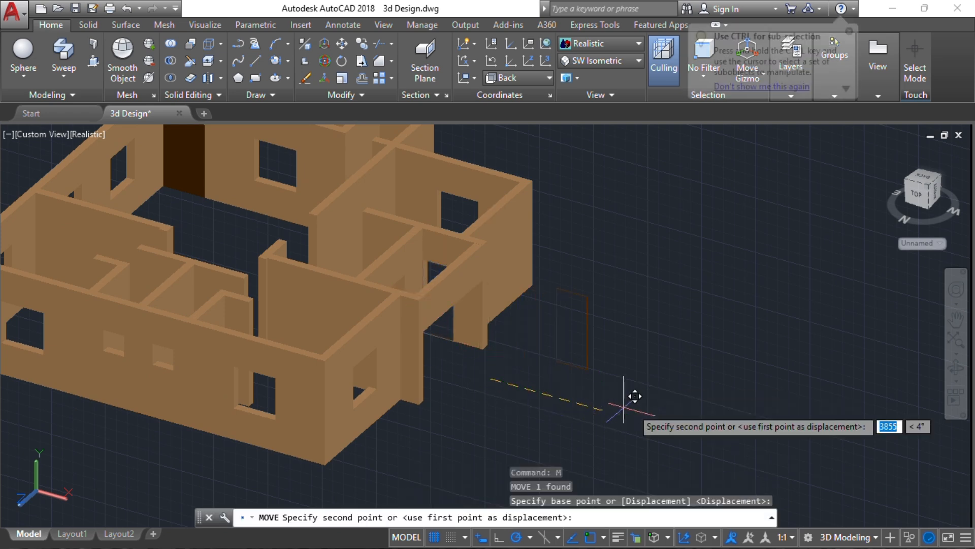
left_click(670, 429)
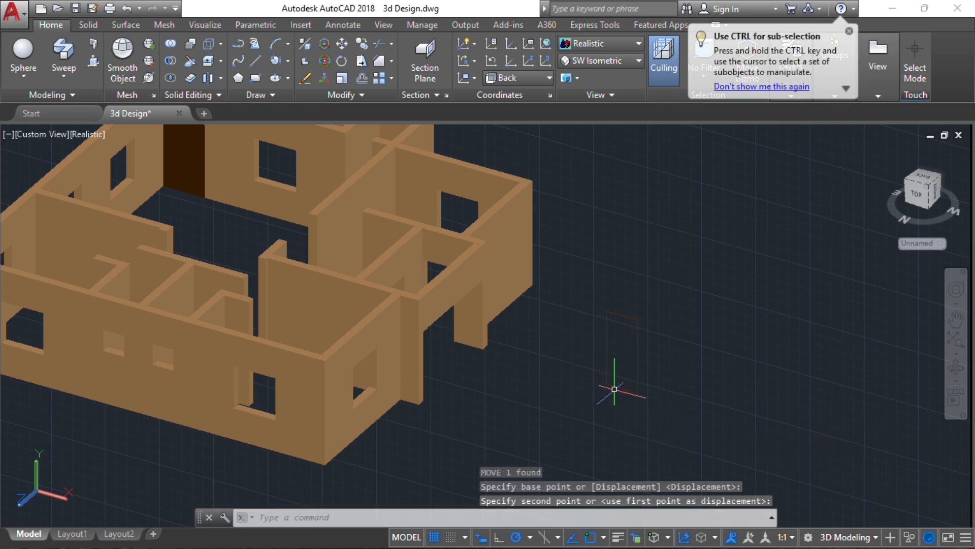
scroll(615, 389, "up", 5)
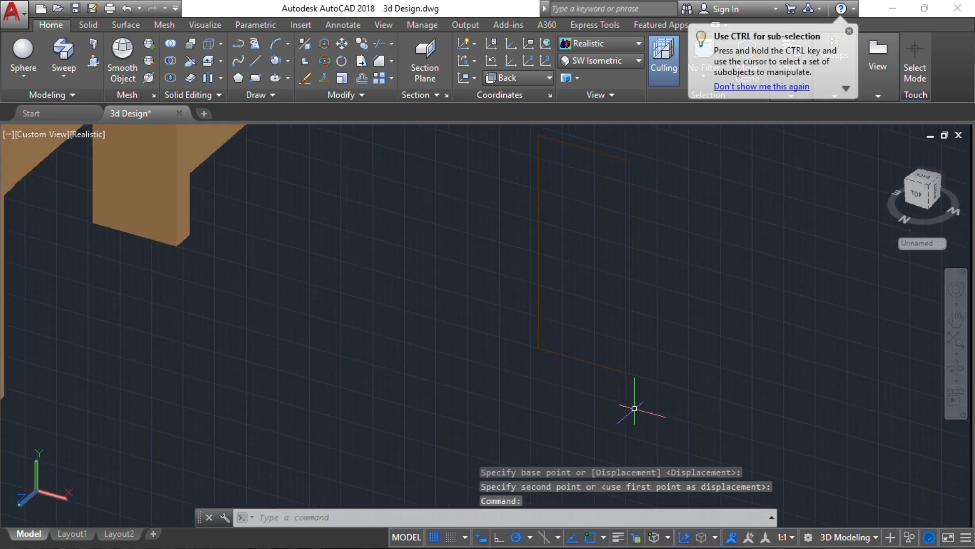
type("tr")
key("Return")
key("Return")
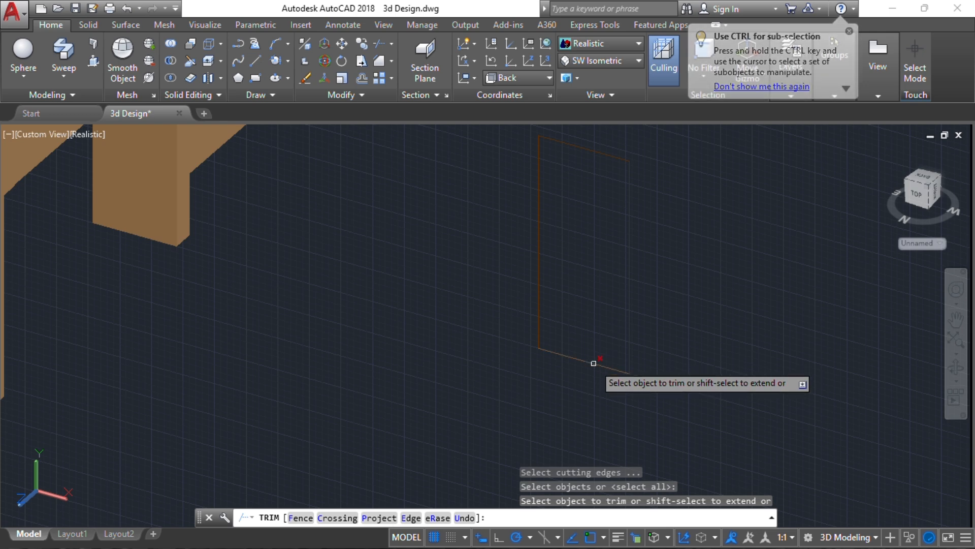
key("Escape")
key("Escape")
key("Escape")
scroll(541, 346, "up", 5)
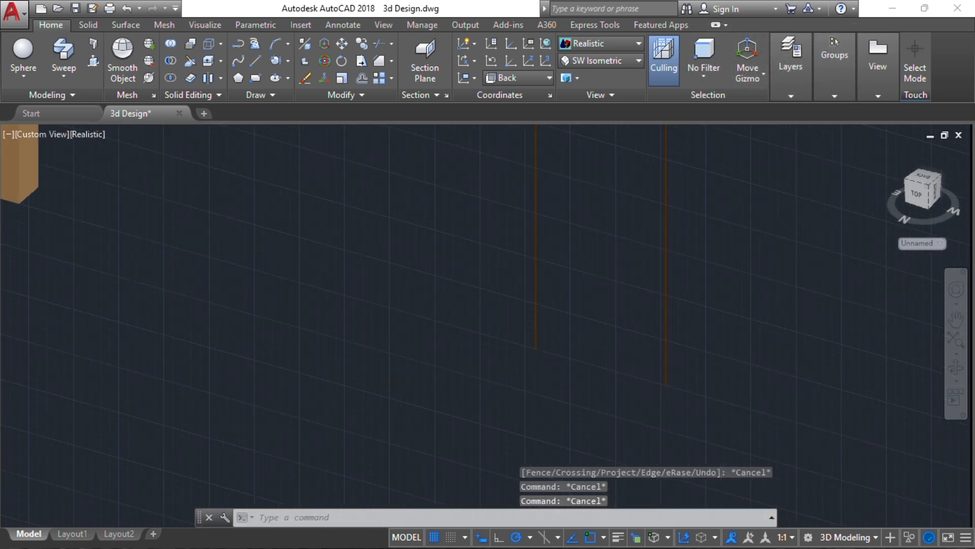
middle_click_drag(541, 346, 398, 307)
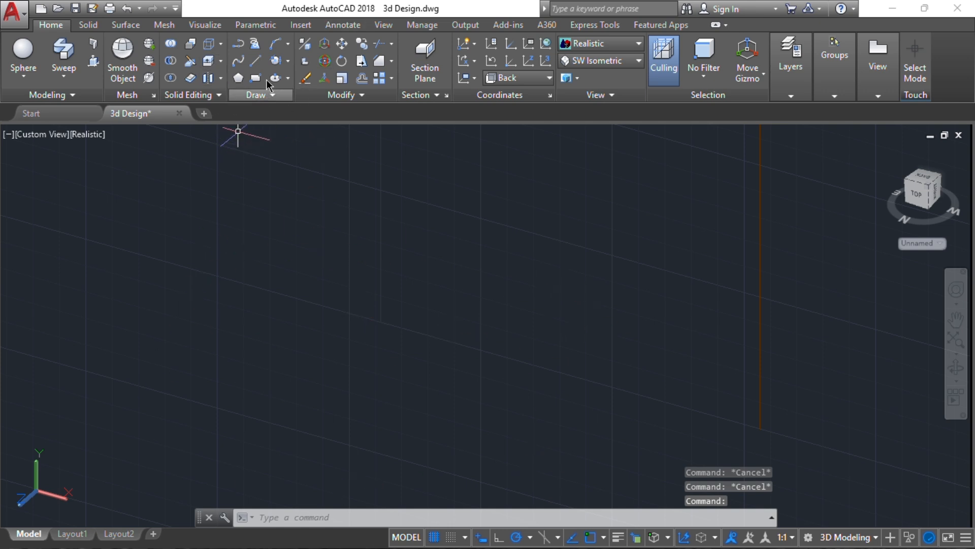
Set the UCS to Top and start a polyline at the outline's corner
left_click(239, 47)
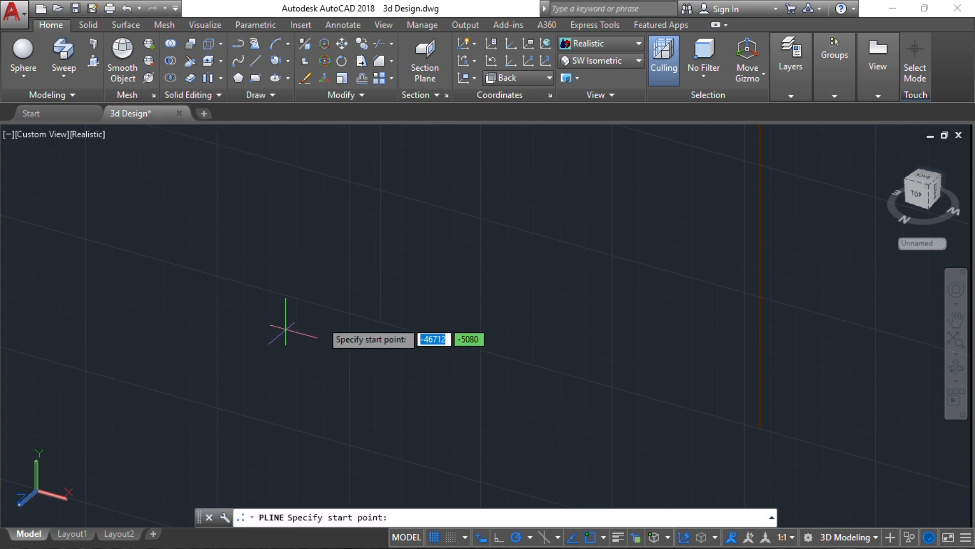
left_click(380, 322)
key("Escape")
key("Escape")
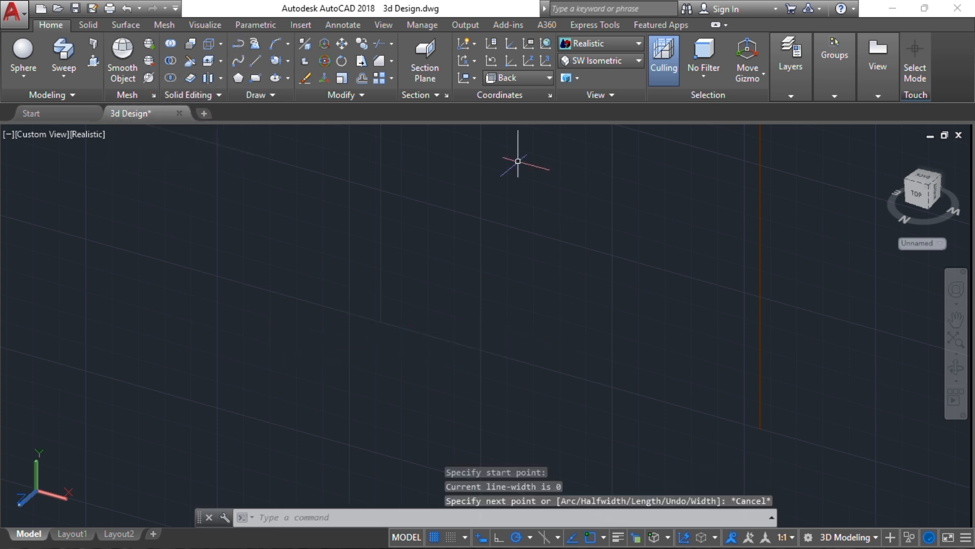
left_click(542, 79)
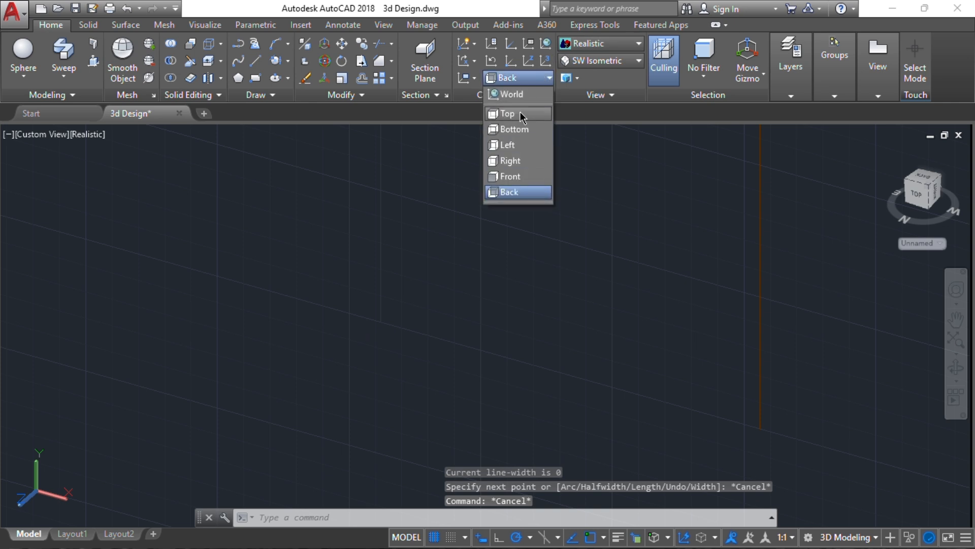
left_click(520, 112)
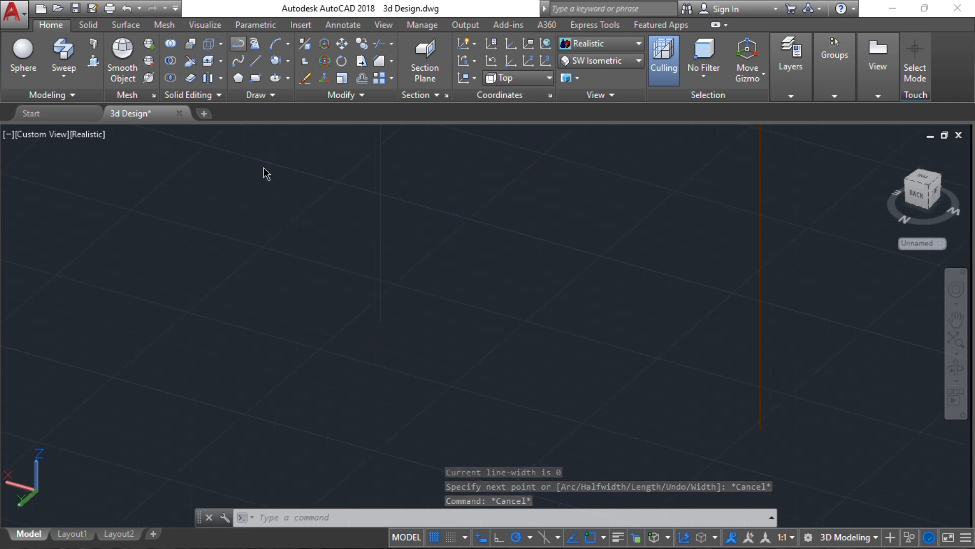
key("Return")
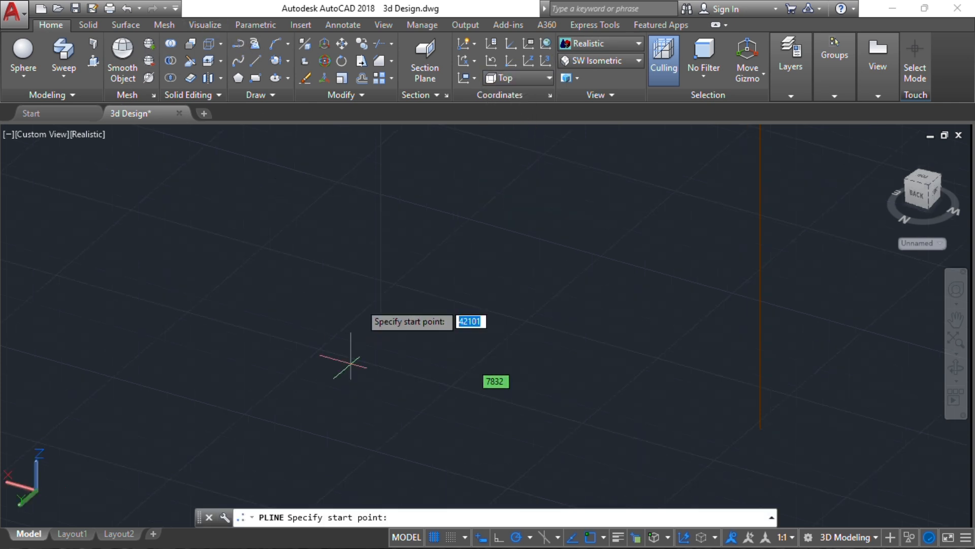
left_click(380, 322)
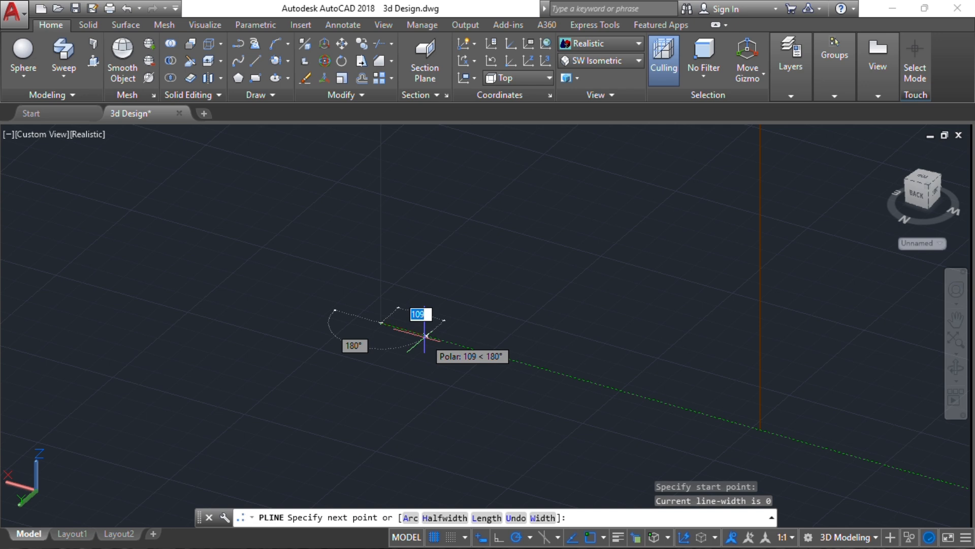
Draw the closed frame profile with 50, 30, 20 and 200 unit edges
type("50")
key("Return")
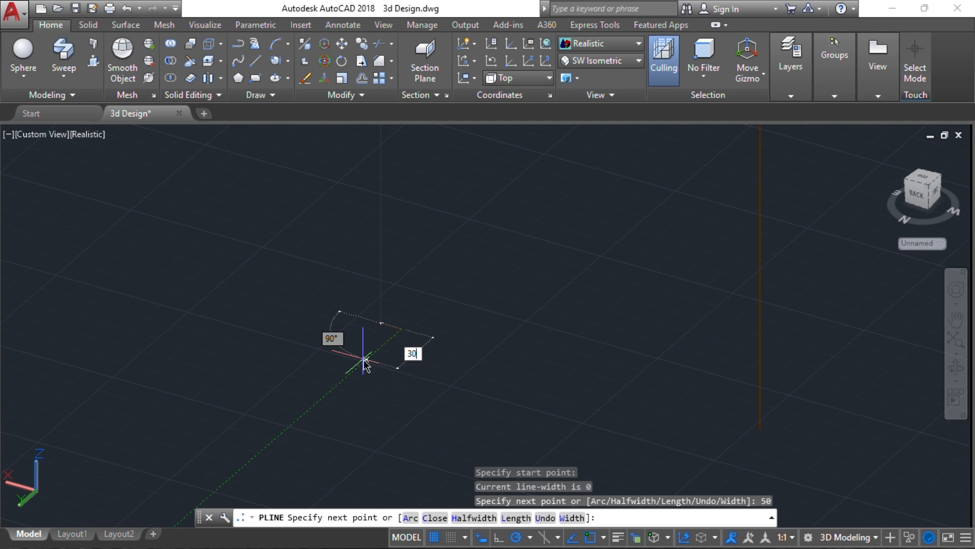
type("30")
key("Return")
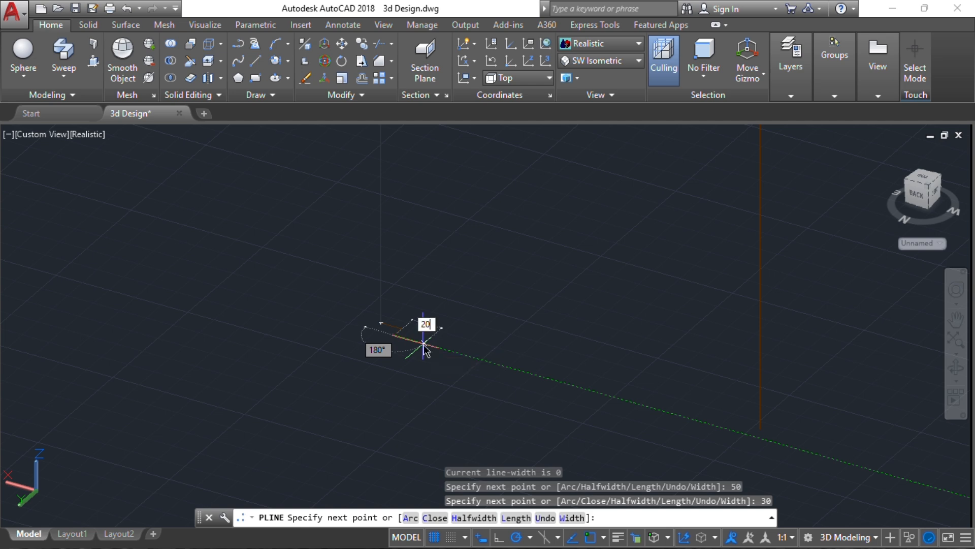
type("20")
key("Return")
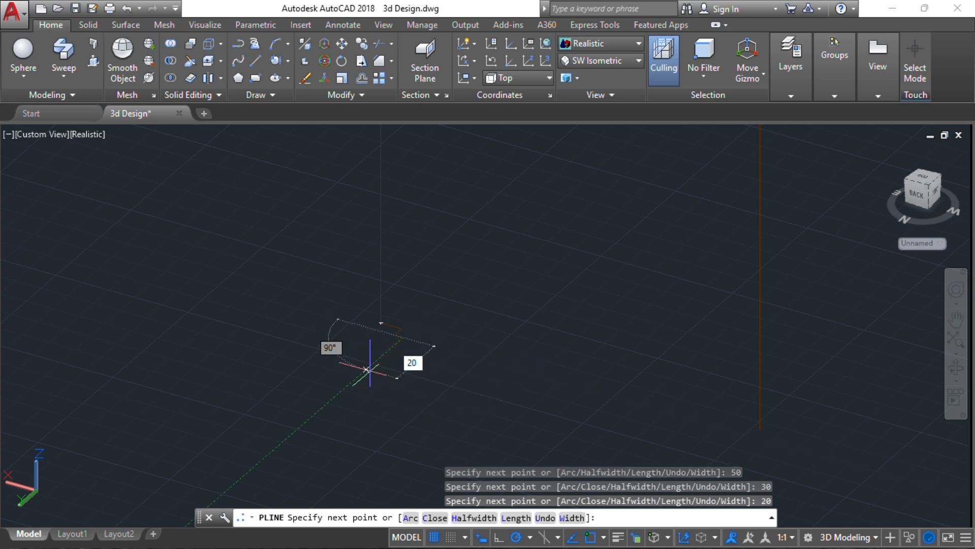
type("200")
key("Return")
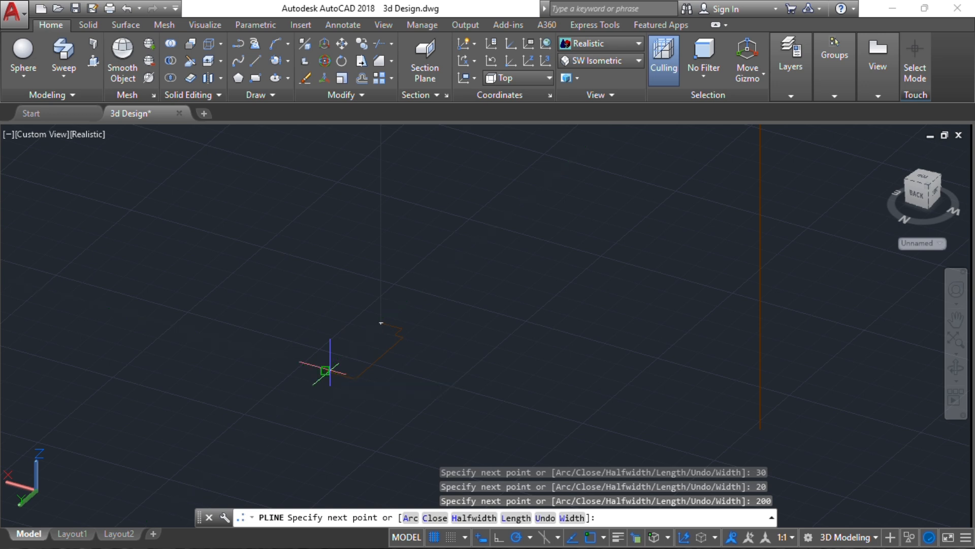
left_click(325, 370)
type("c")
key("Return")
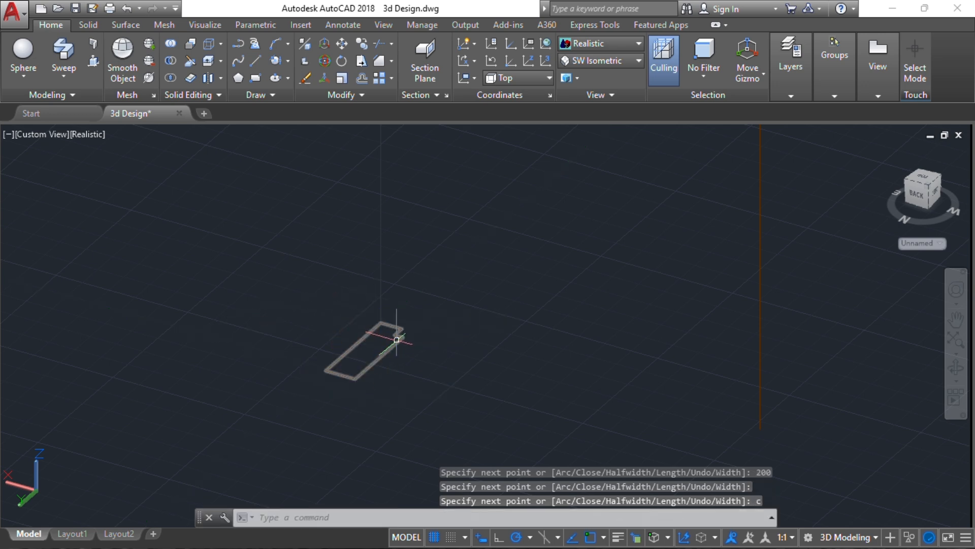
scroll(411, 337, "down", 4)
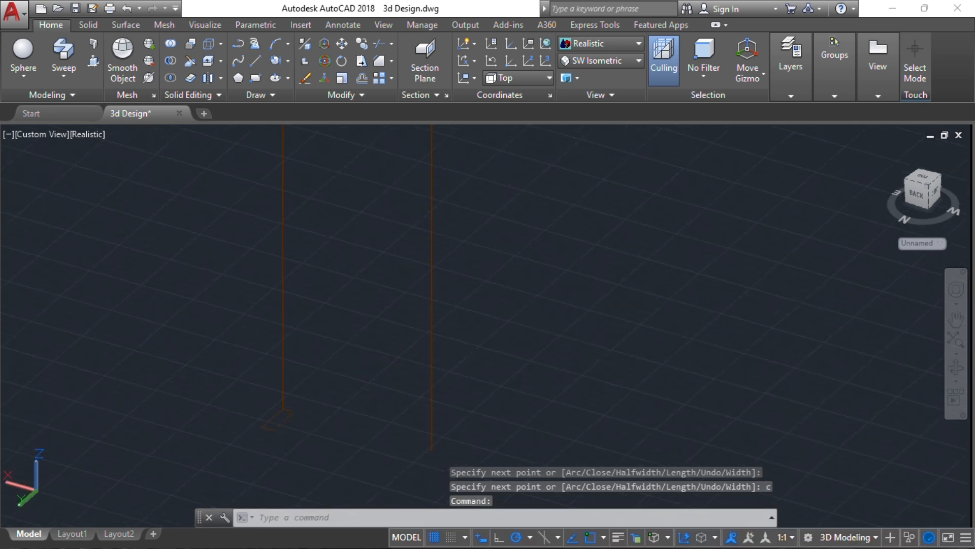
middle_click_drag(262, 263, 270, 333)
Sweep the small profile along the doorway rectangle, then orbit to inspect the frame
left_click(63, 51)
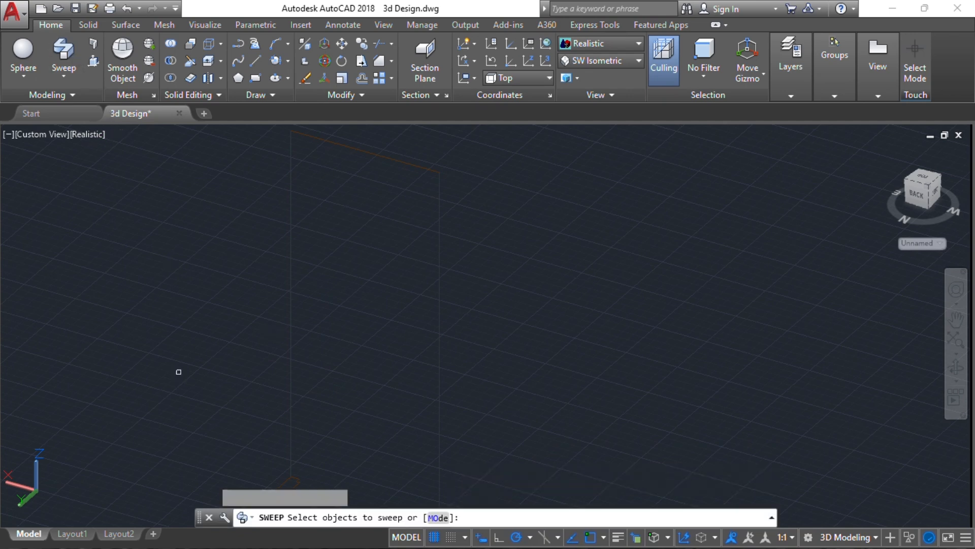
left_click(276, 488)
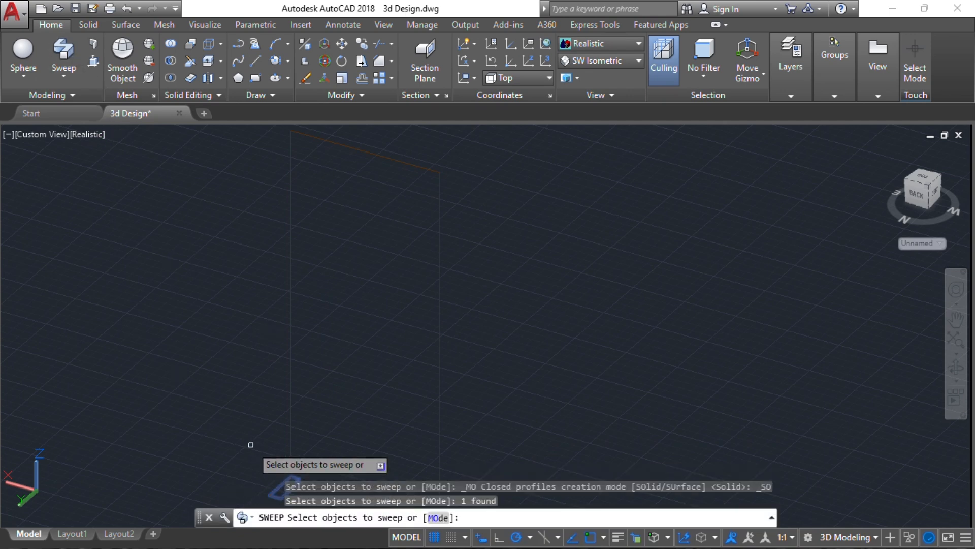
key("Return")
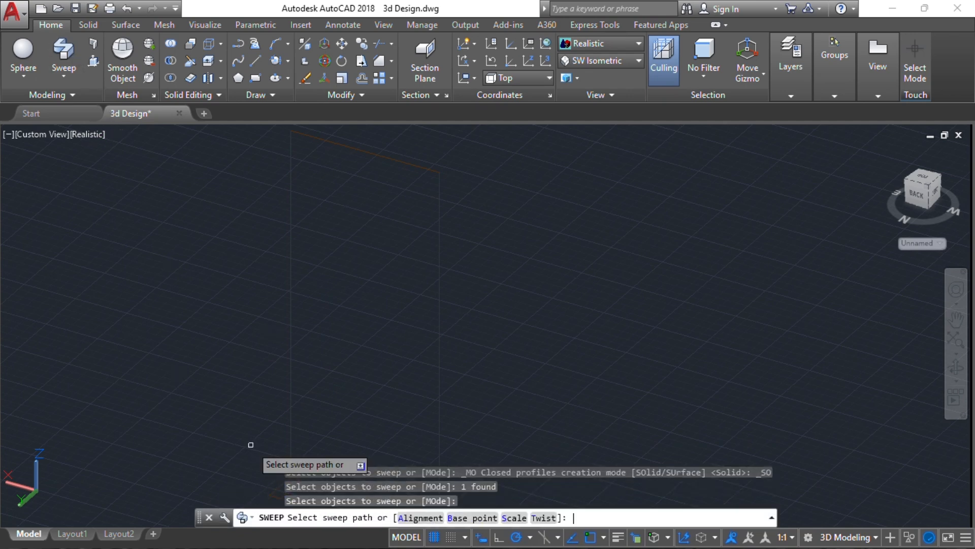
left_click(290, 399)
middle_click_drag(279, 459, 295, 403)
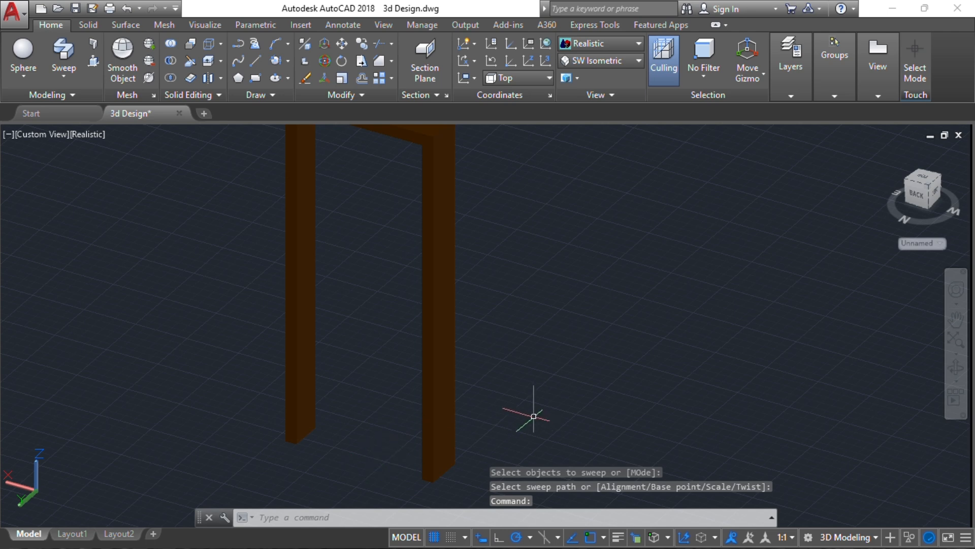
middle_click_drag(441, 350, 441, 351)
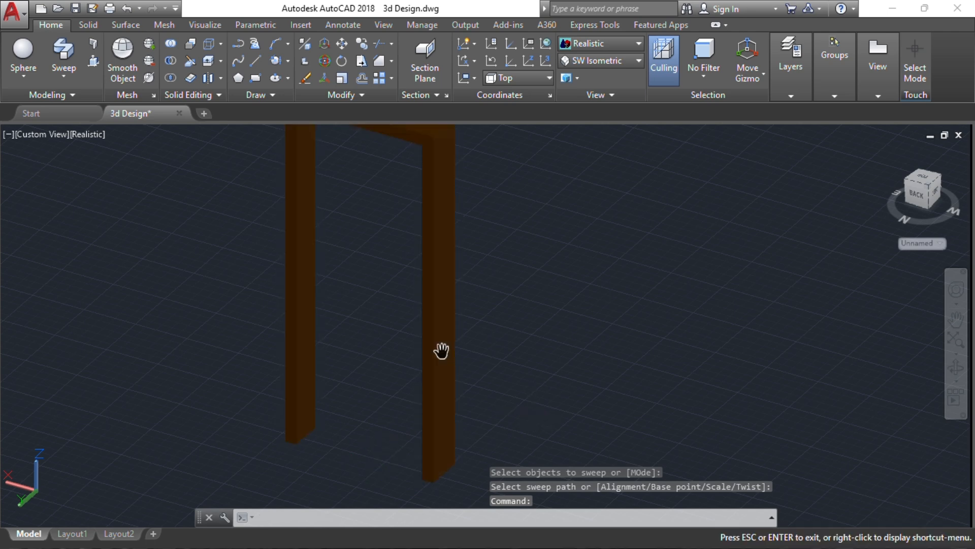
key("Escape")
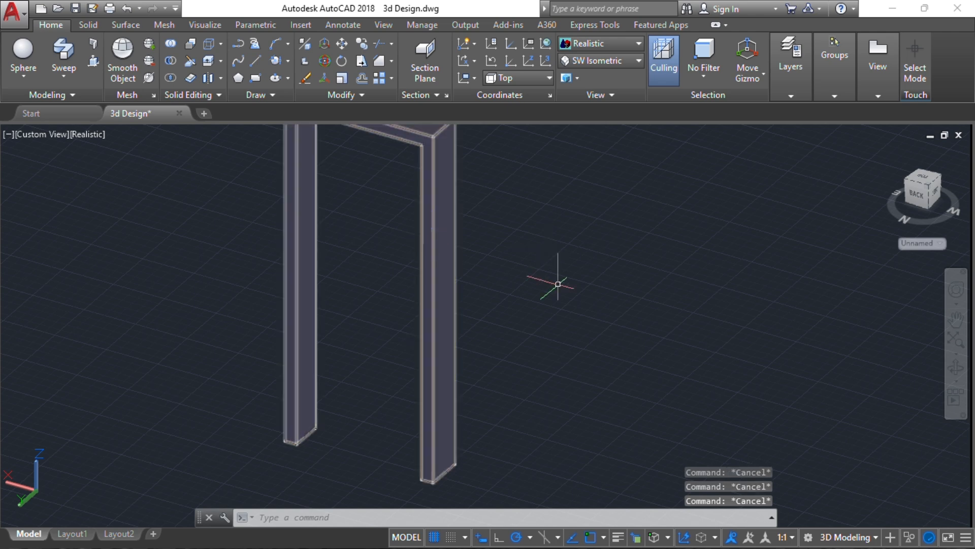
middle_click_drag(557, 284, 455, 297, "shift")
middle_click_drag(454, 205, 432, 323)
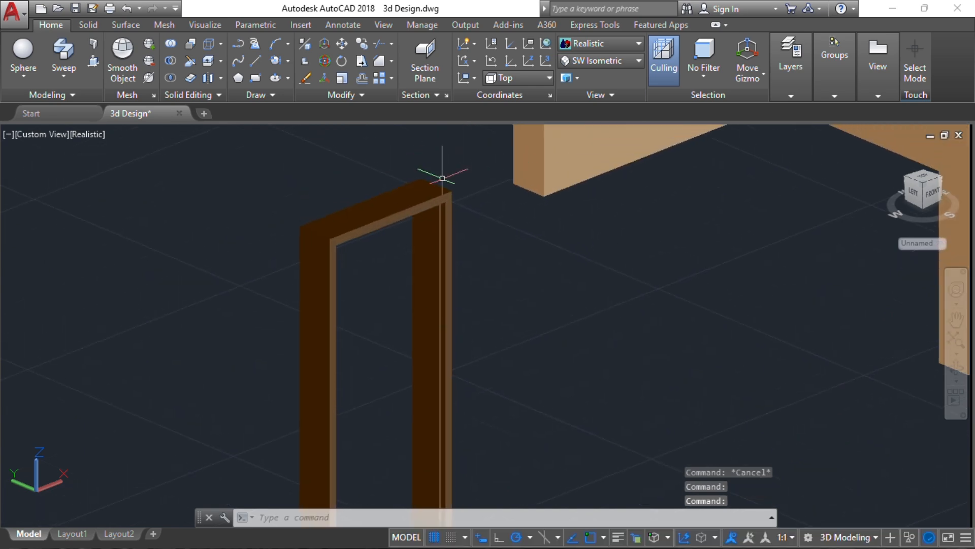
Draw a rectangle corner to corner across the second door frame's opening, then view the whole frame
scroll(442, 178, "up", 3)
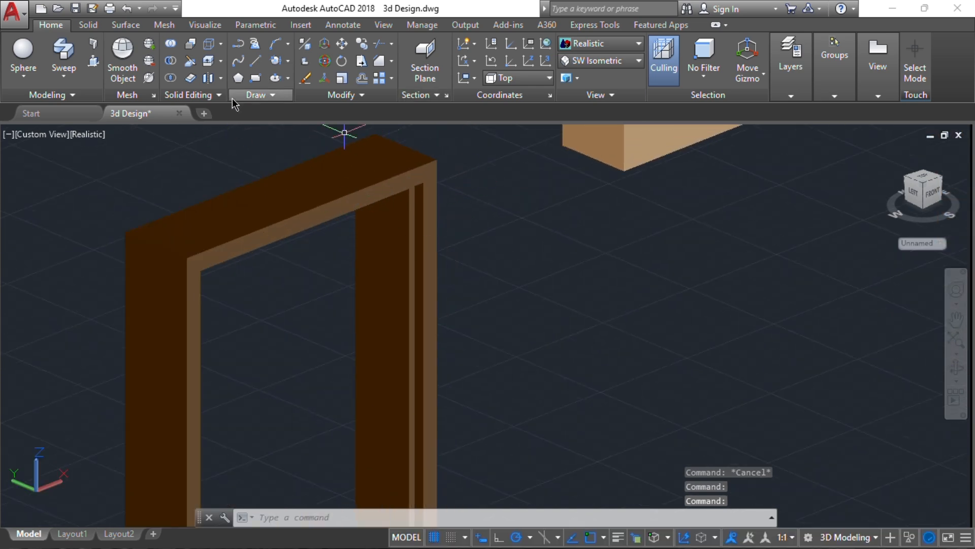
left_click(423, 183)
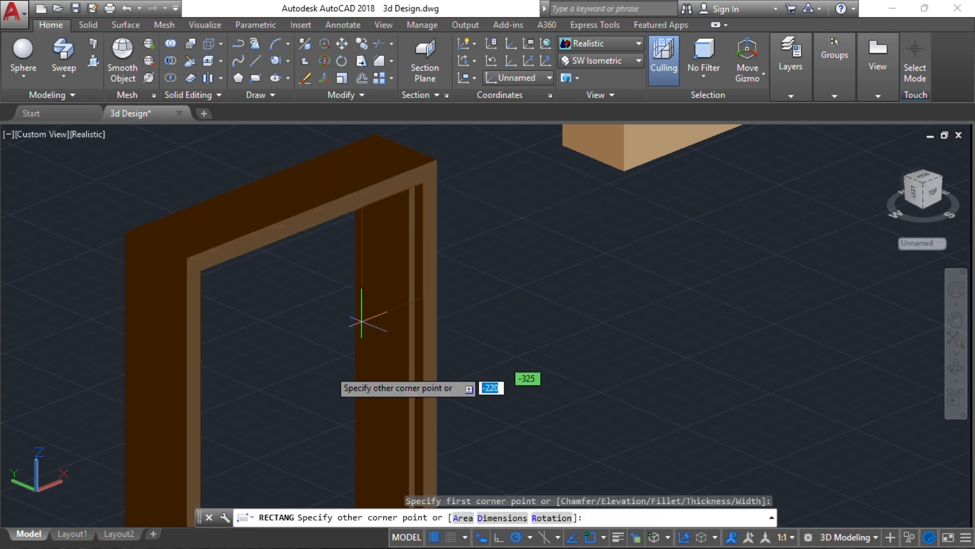
scroll(328, 328, "down", 3)
middle_click_drag(318, 333, 354, 225)
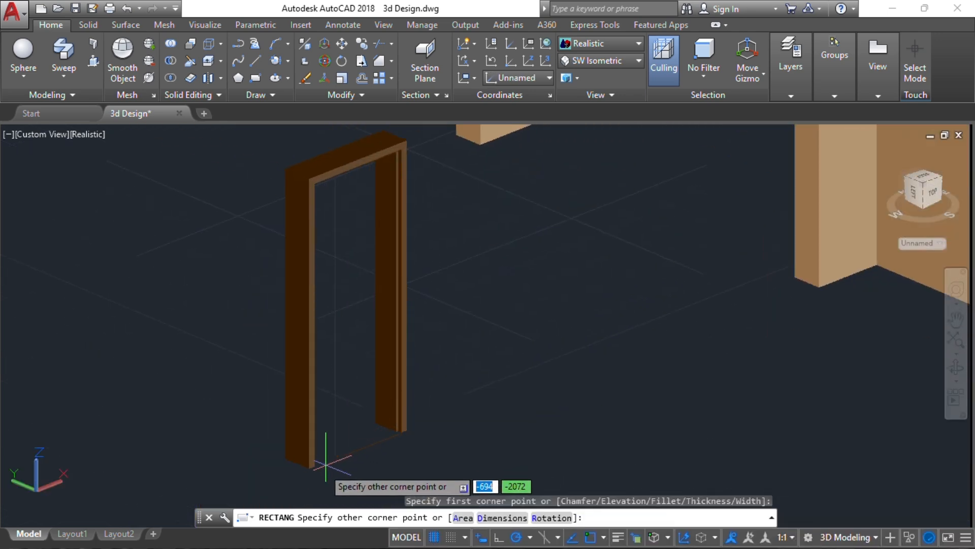
scroll(310, 466, "up", 5)
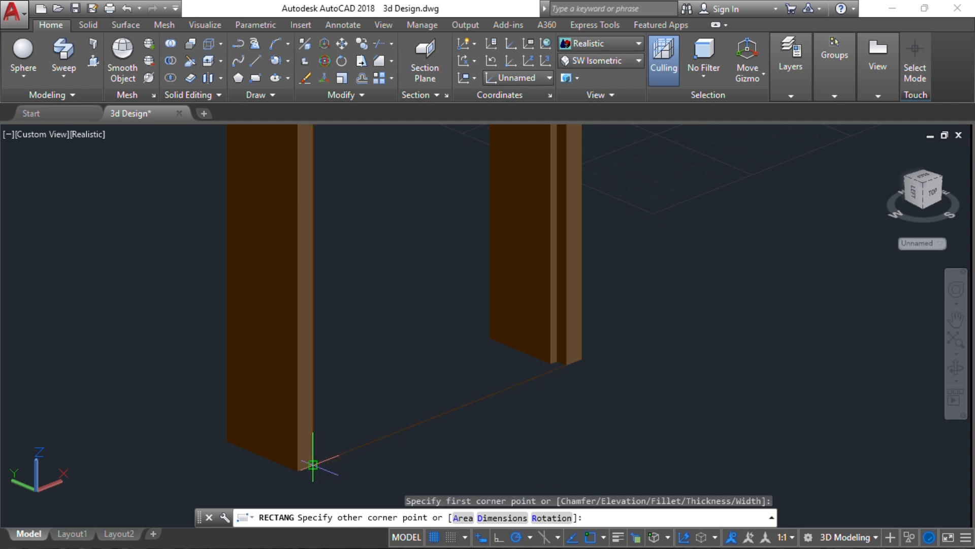
middle_click_drag(329, 375, 423, 362, "shift")
scroll(378, 317, "down", 2)
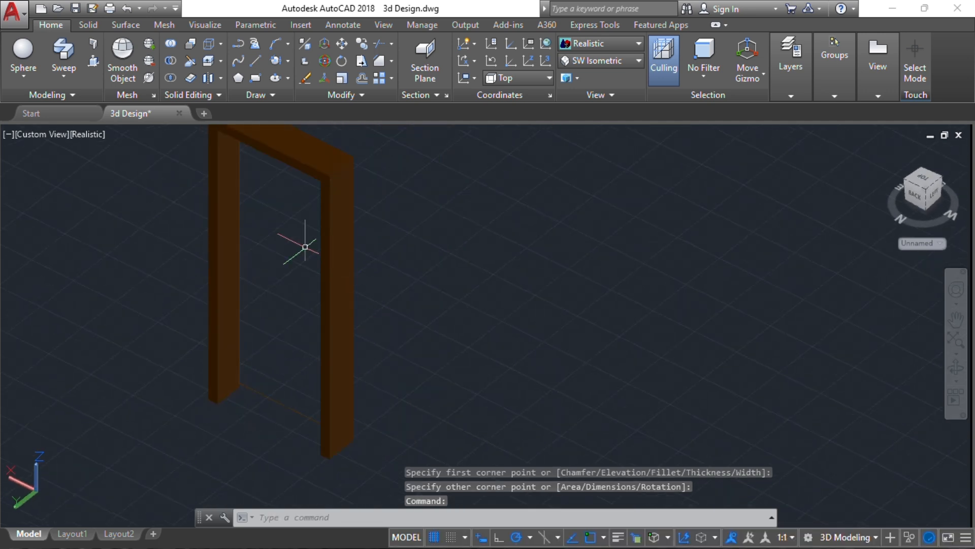
scroll(305, 247, "down", 2)
middle_click_drag(305, 246, 453, 289)
key("Escape")
scroll(453, 289, "up", 2)
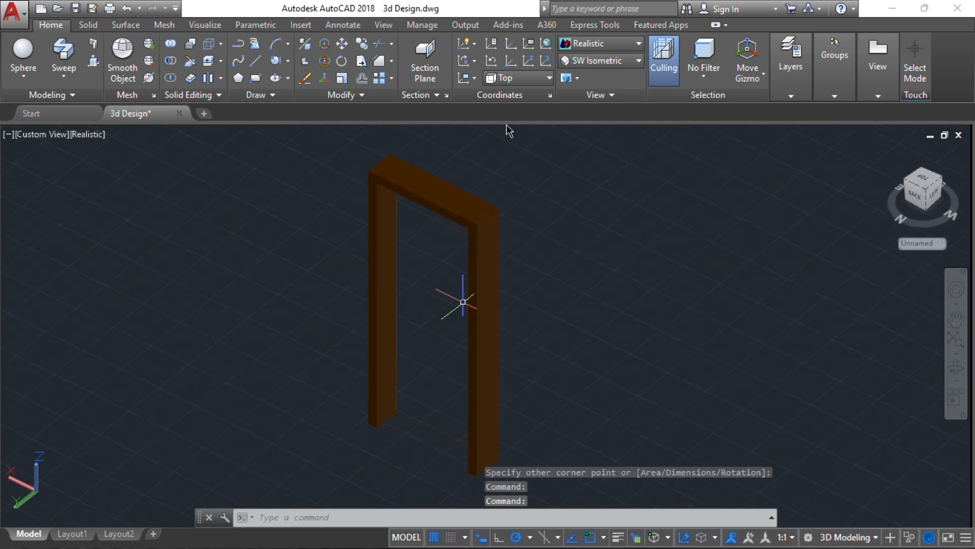
Switch the UCS to World and centre the door frame in view
left_click(526, 86)
left_click(518, 95)
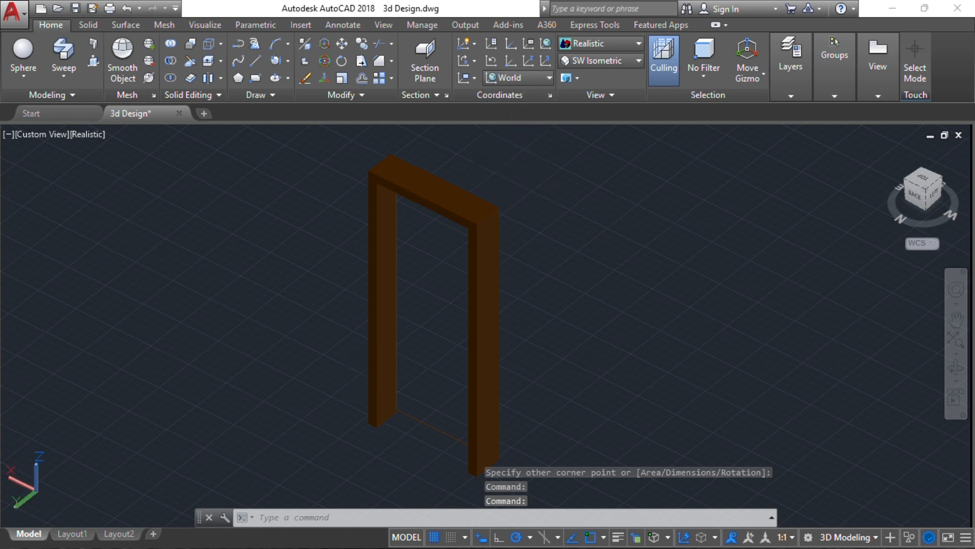
middle_click_drag(498, 167, 529, 86)
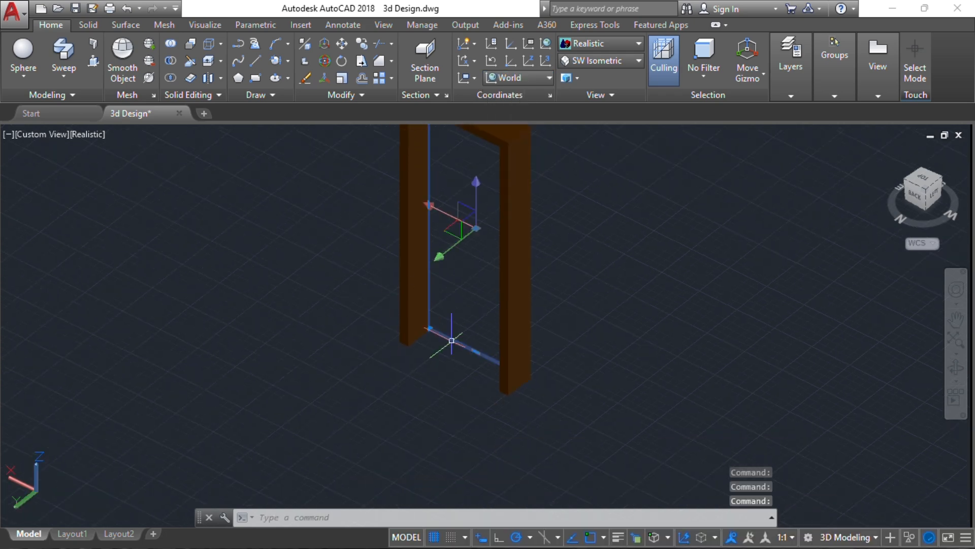
scroll(452, 340, "up", 2)
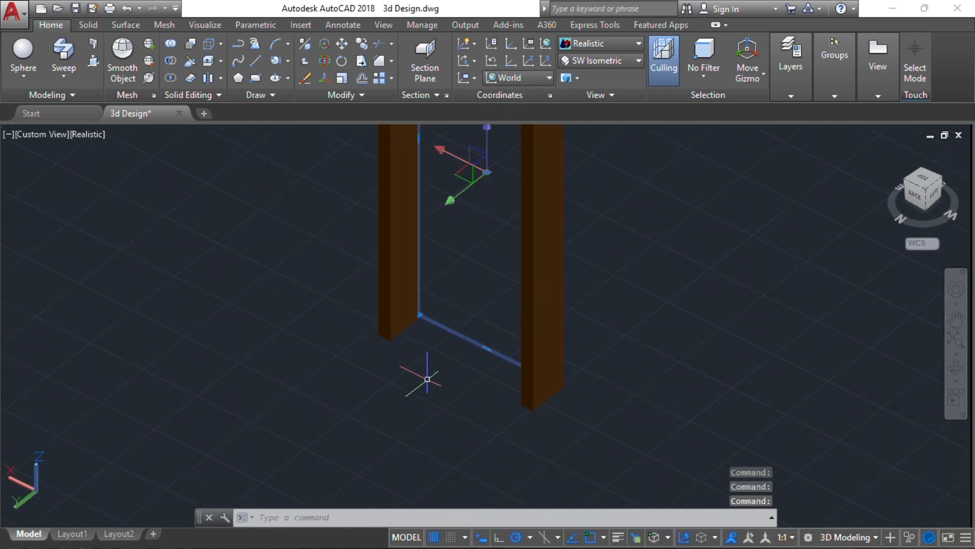
Extrude the doorway rectangle 30 units into a solid door slab
left_click(63, 79)
left_click(54, 99)
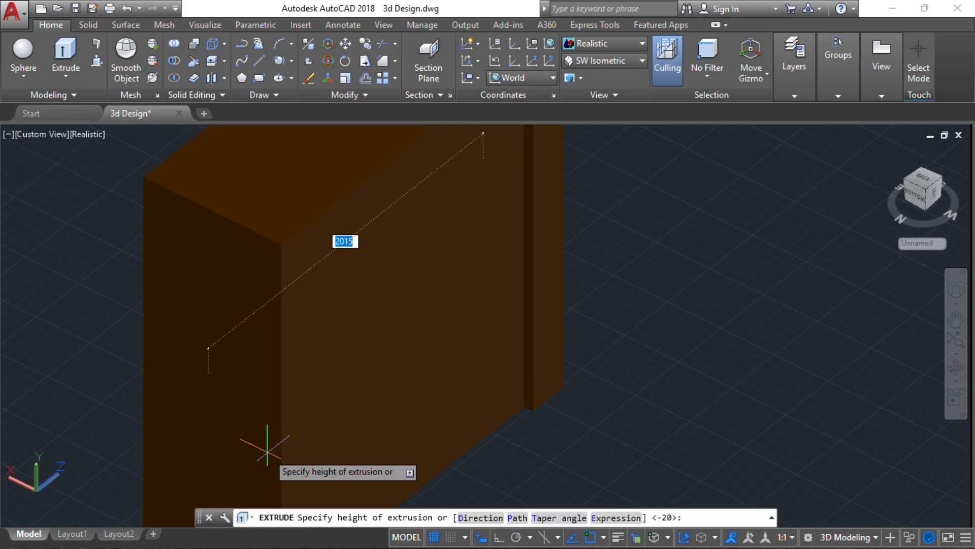
key("Return")
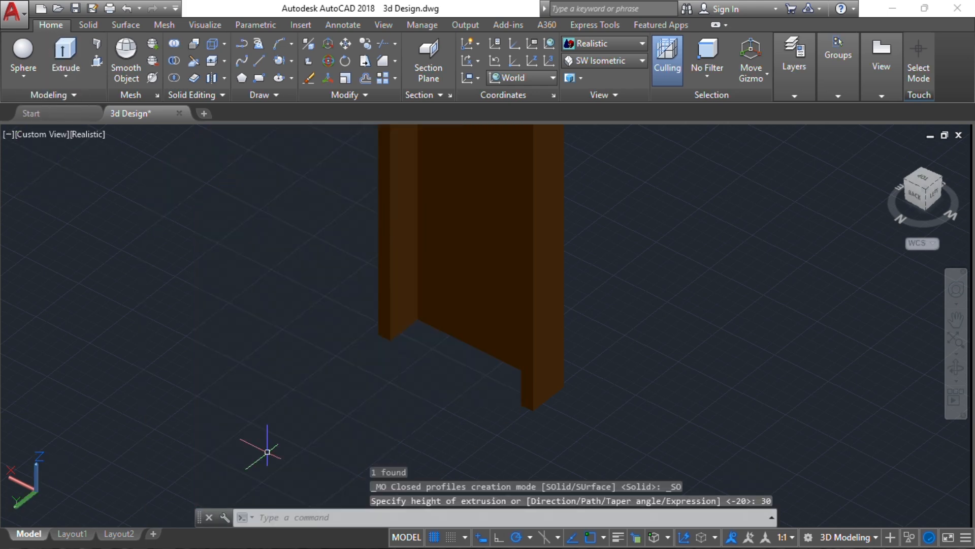
scroll(460, 319, "down", 4)
scroll(603, 308, "down", 5)
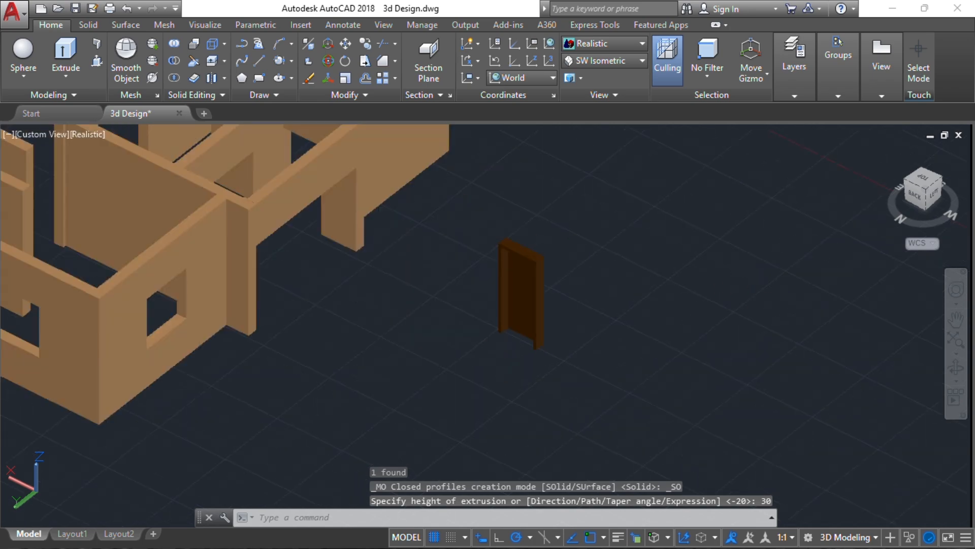
middle_click_drag(605, 273, 434, 394)
scroll(491, 330, "down", 7)
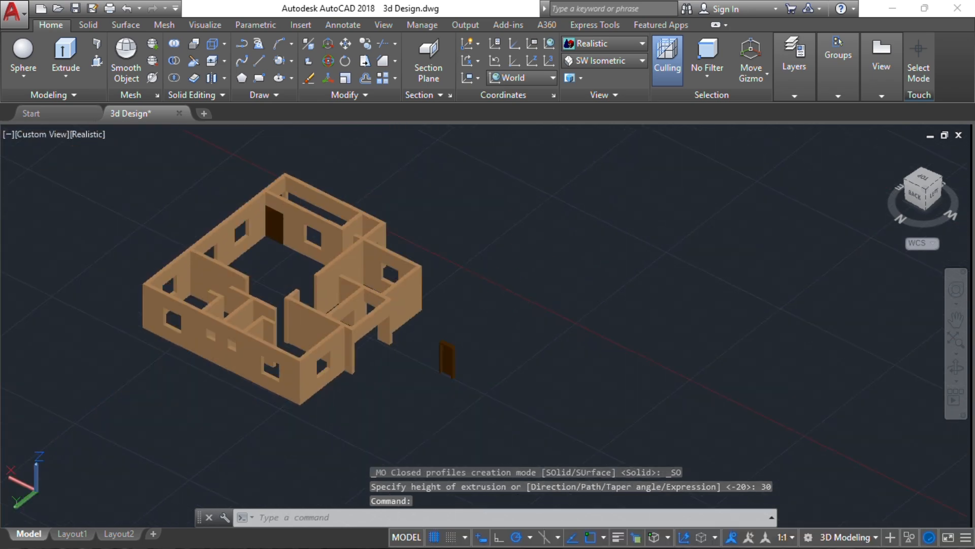
Select the first brown door's lever handle, picking its 3D Solid from Selection Cycling
middle_click_drag(490, 325, 325, 259, "shift")
middle_click_drag(904, 289, 191, 377)
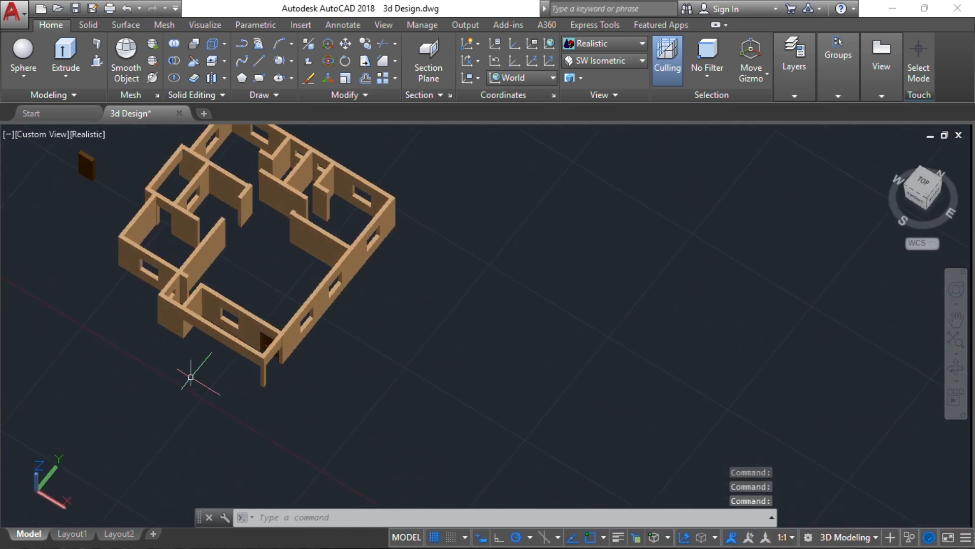
scroll(254, 366, "up", 8)
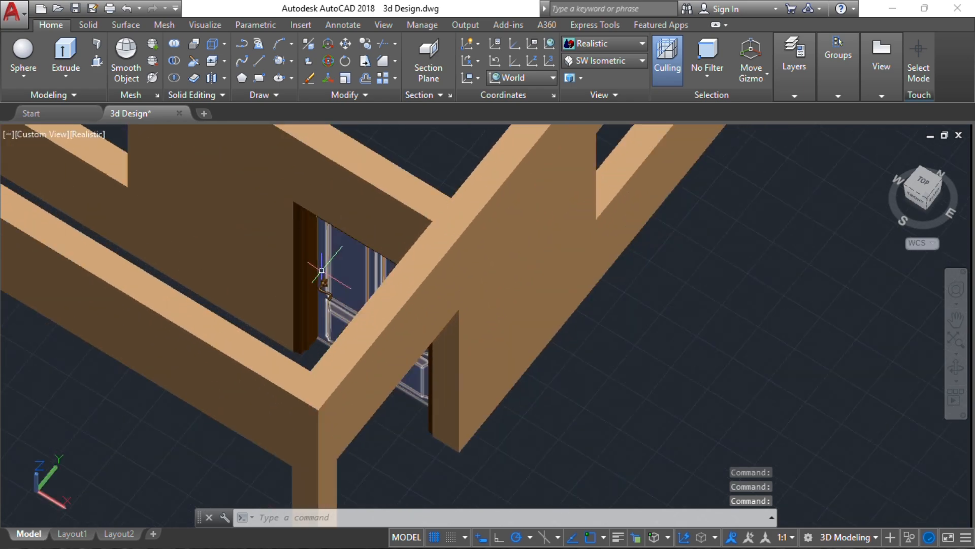
scroll(321, 270, "up", 5)
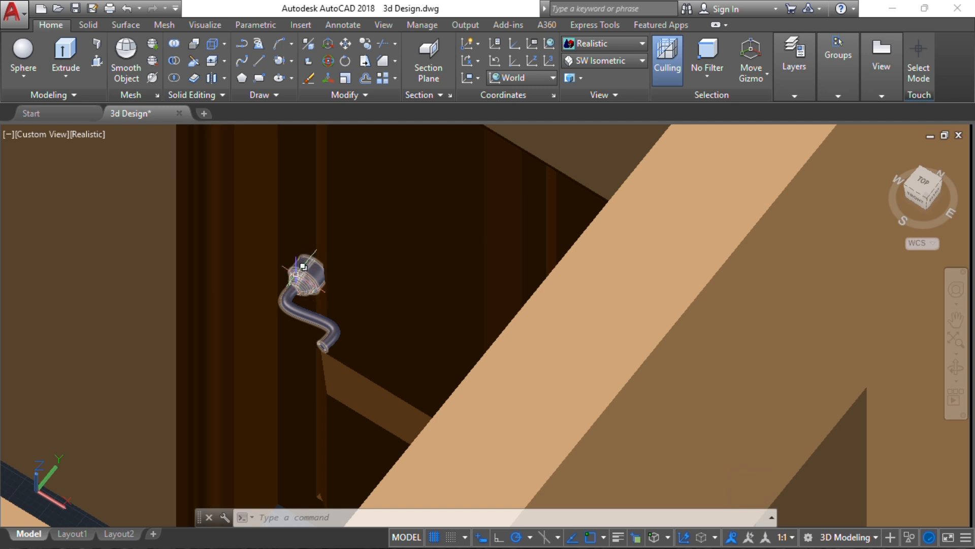
left_click(305, 266)
left_click(350, 326)
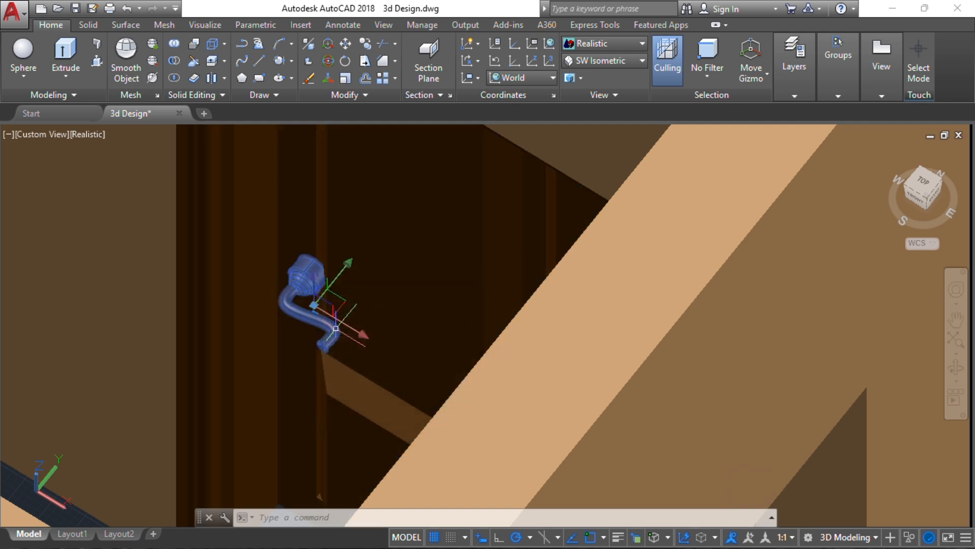
scroll(350, 326, "down", 10)
scroll(351, 330, "down", 3)
scroll(348, 324, "up", 5)
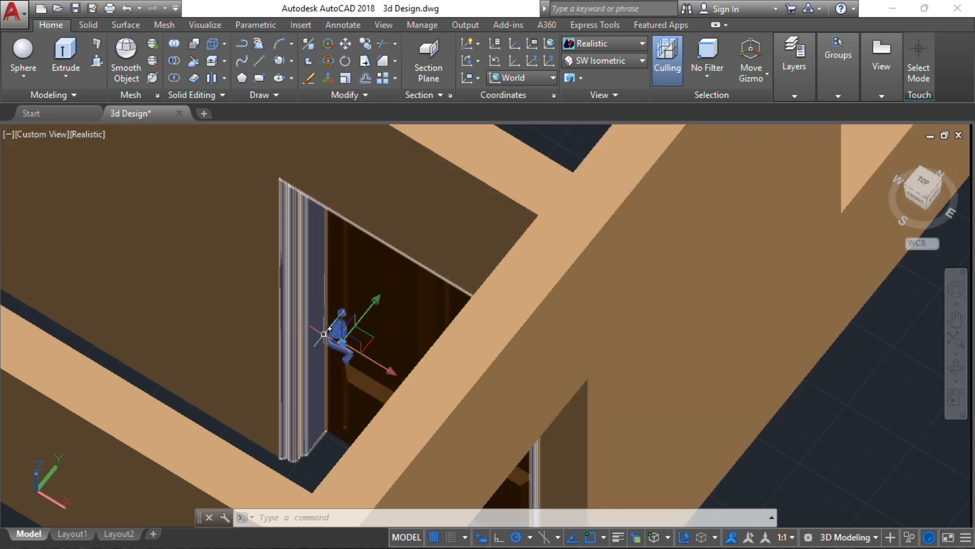
Start COPY on the selected handle with its base point on the handle
key("Return")
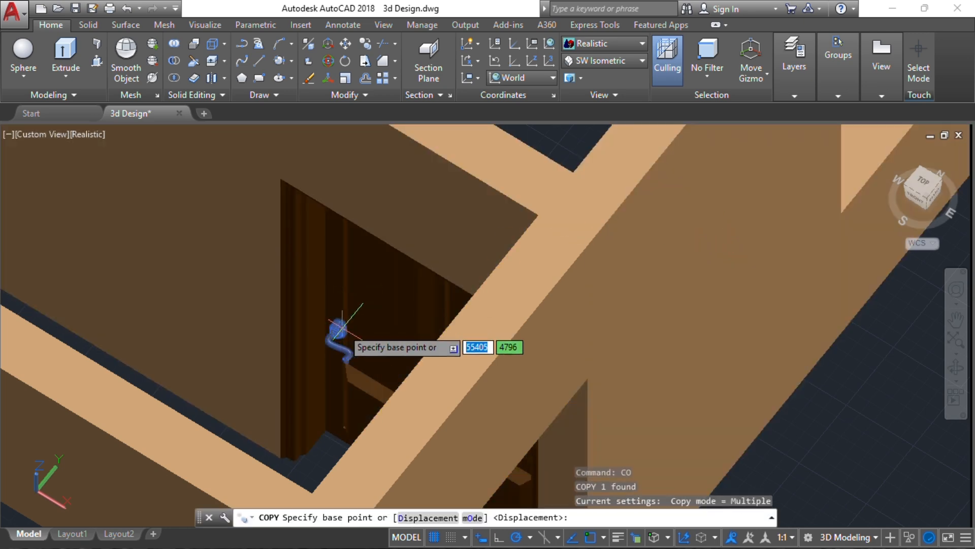
left_click(340, 329)
scroll(217, 348, "down", 5)
middle_click_drag(217, 348, 556, 310)
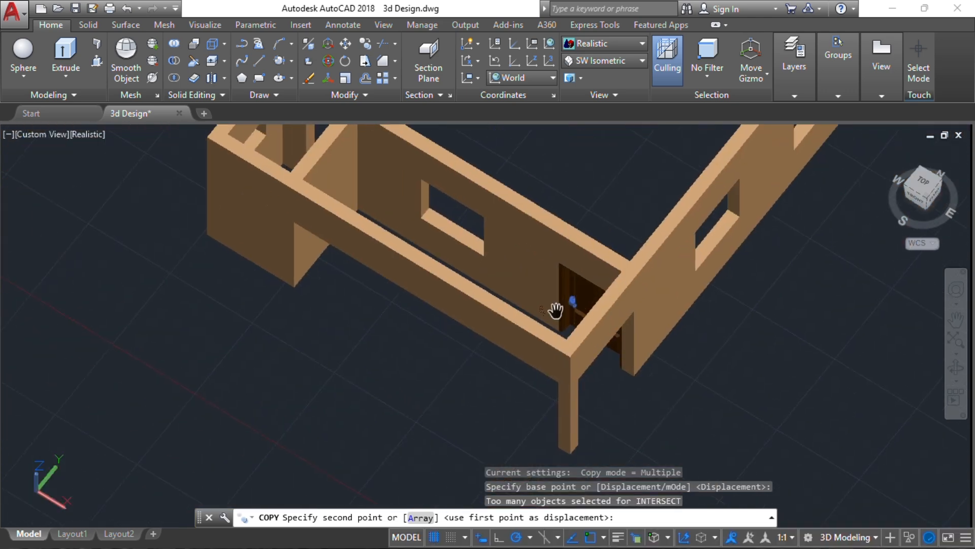
scroll(216, 357, "down", 4)
middle_click_drag(387, 349, 501, 261)
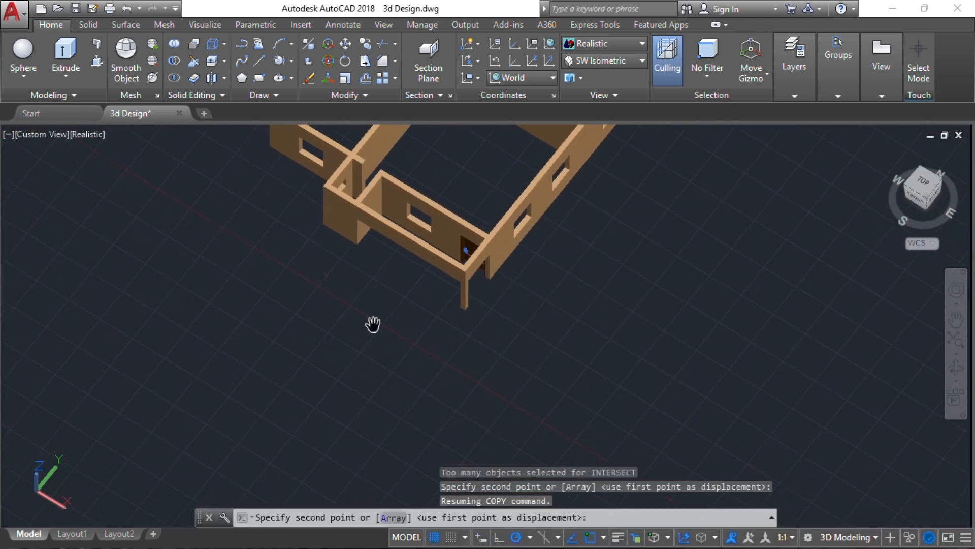
Orbit and pan around the house to bring the new door slab into view
middle_click_drag(400, 302, 420, 414, "shift")
middle_click_drag(524, 380, 581, 395, "shift")
scroll(350, 379, "up", 2)
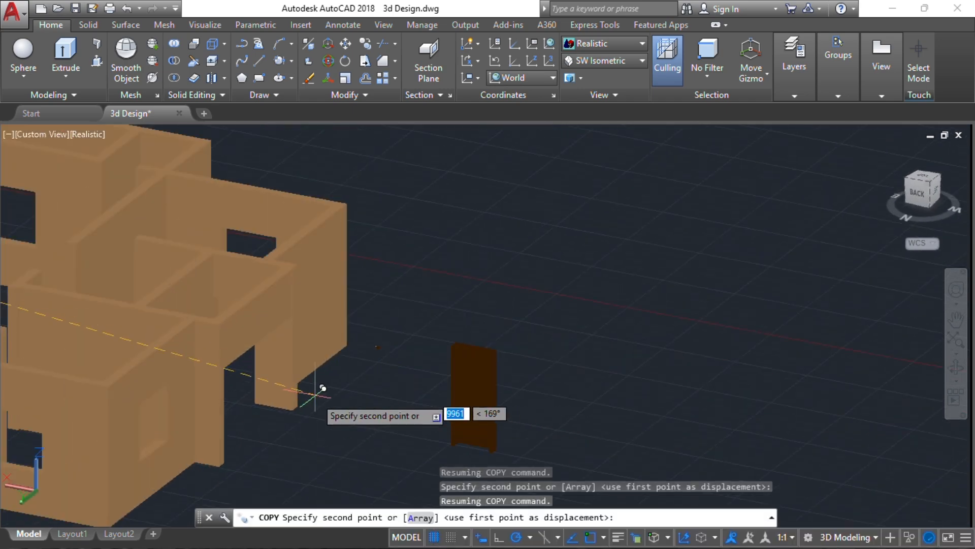
scroll(193, 340, "up", 3)
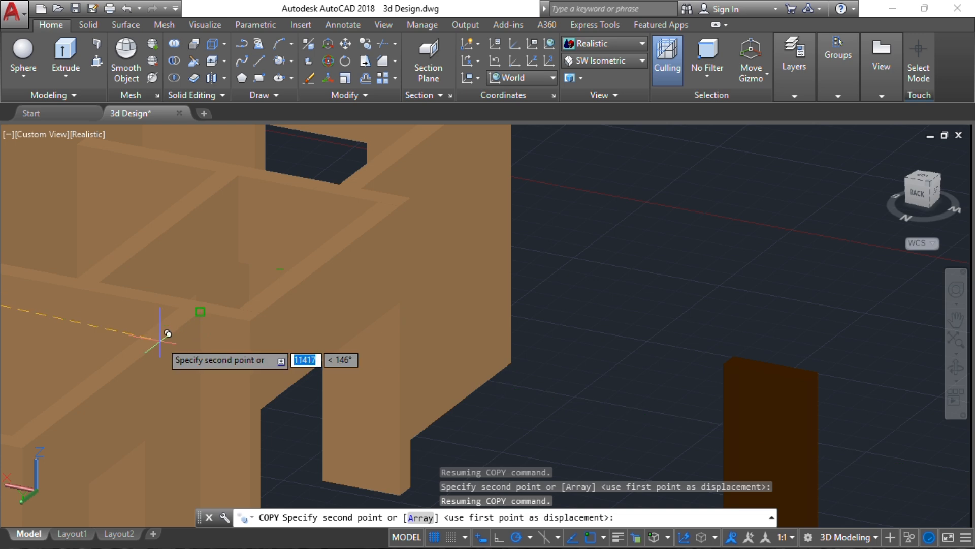
middle_click_drag(205, 389, 221, 313)
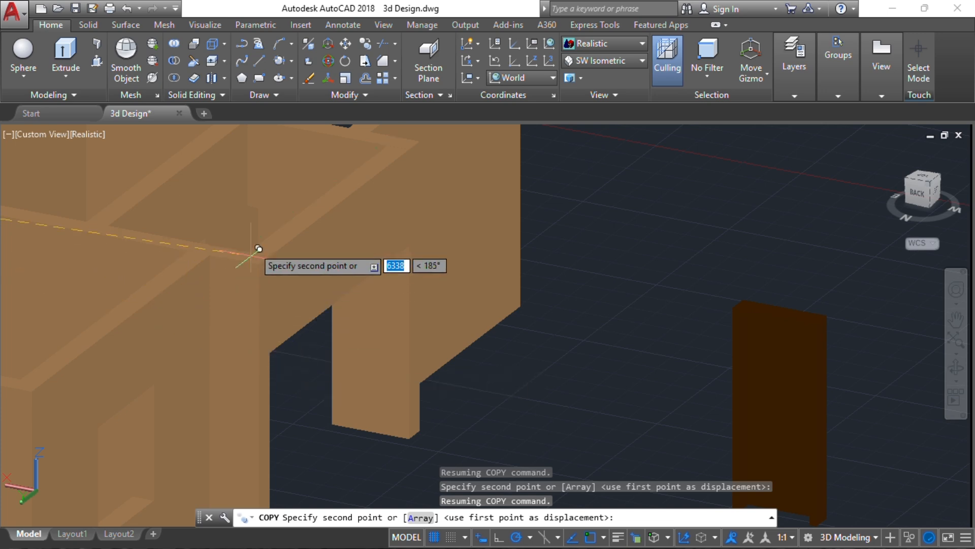
middle_click_drag(505, 254, 280, 175)
scroll(558, 452, "up", 6)
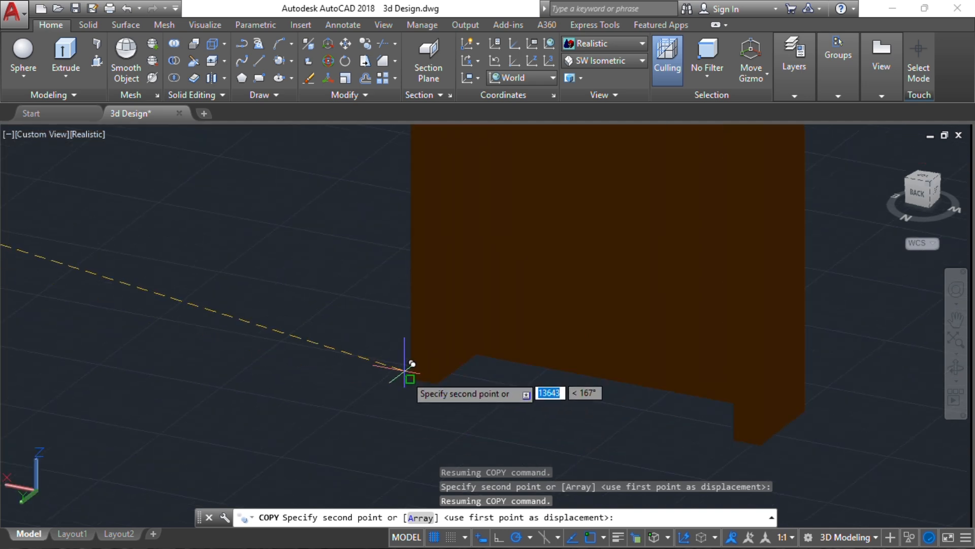
scroll(339, 346, "down", 5)
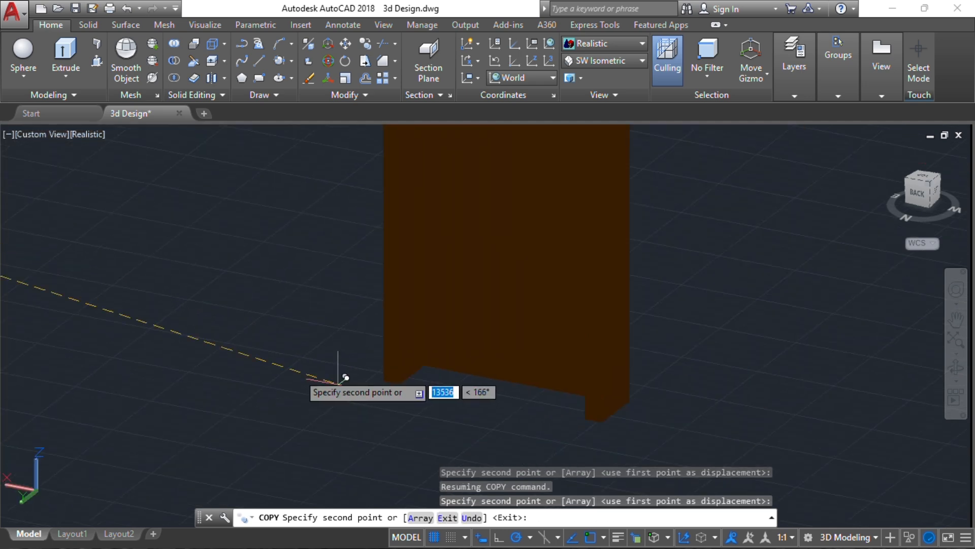